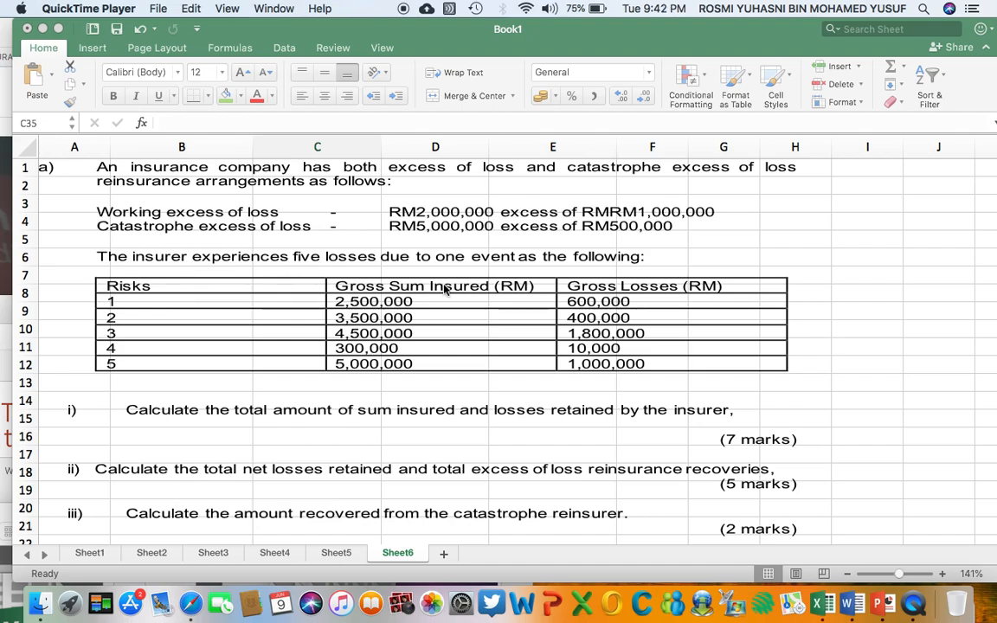
Enter the label RETENTION PER RISK in cell B29, above the gross sum insured table.
{"action": "scroll", "coordinate": [409, 305], "scroll_direction": "down", "scroll_amount": 5}
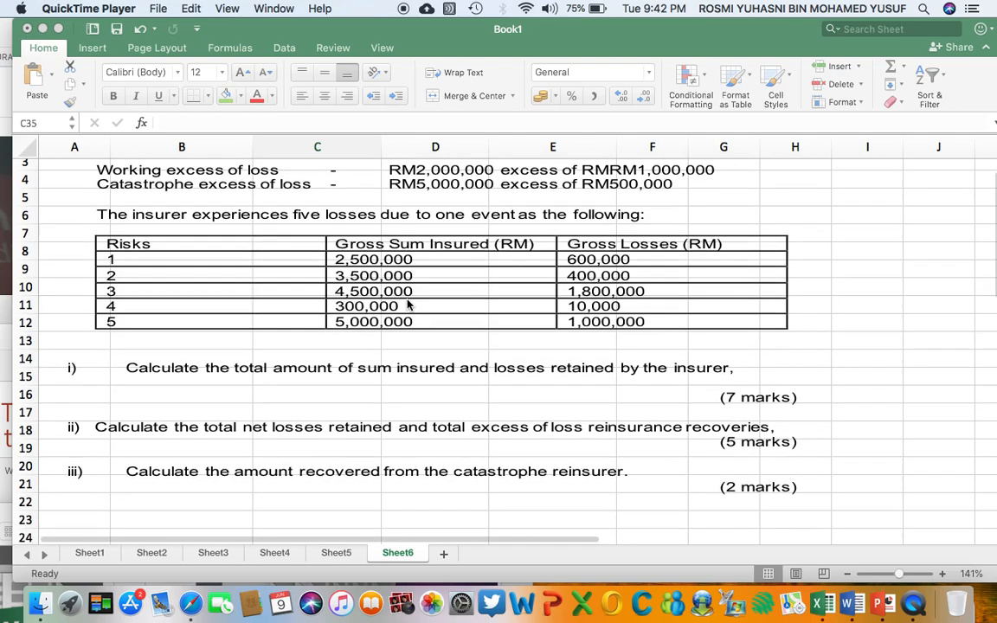
{"action": "scroll", "coordinate": [409, 305], "scroll_direction": "up", "scroll_amount": 1}
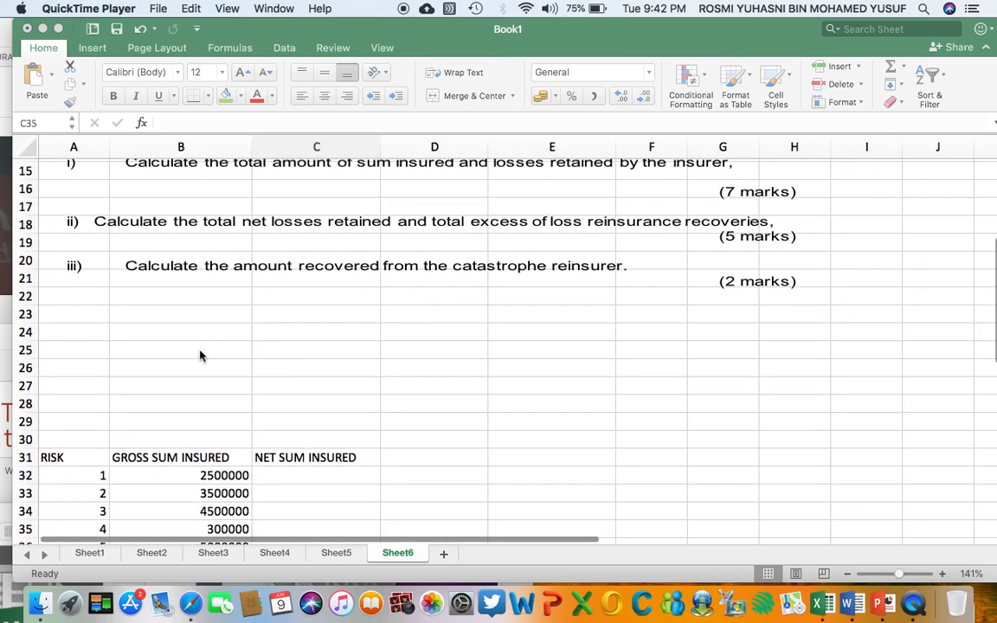
{"action": "left_click", "coordinate": [193, 358]}
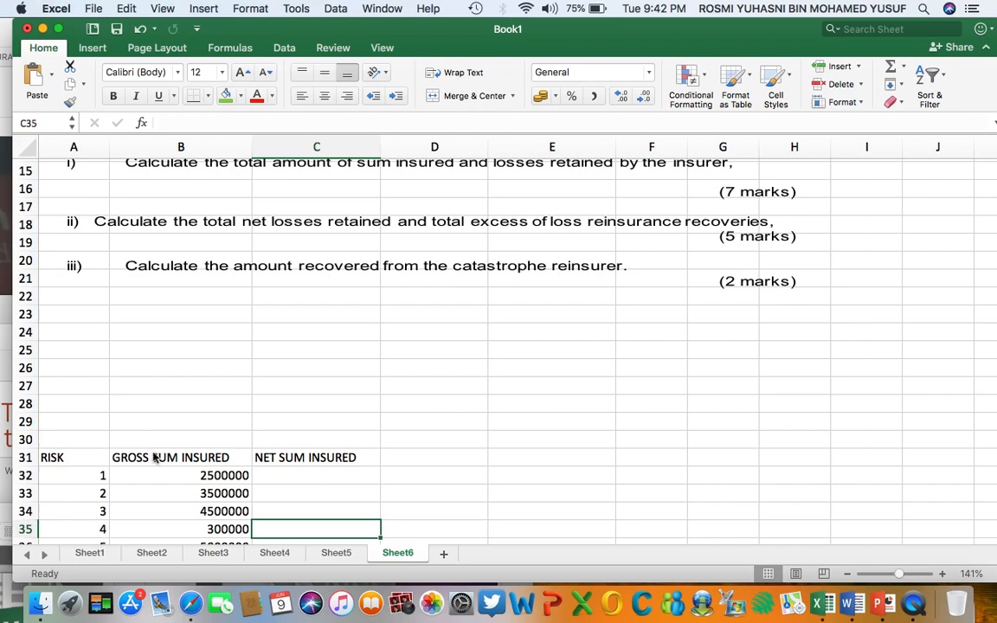
{"action": "scroll", "coordinate": [153, 452], "scroll_direction": "down", "scroll_amount": 2}
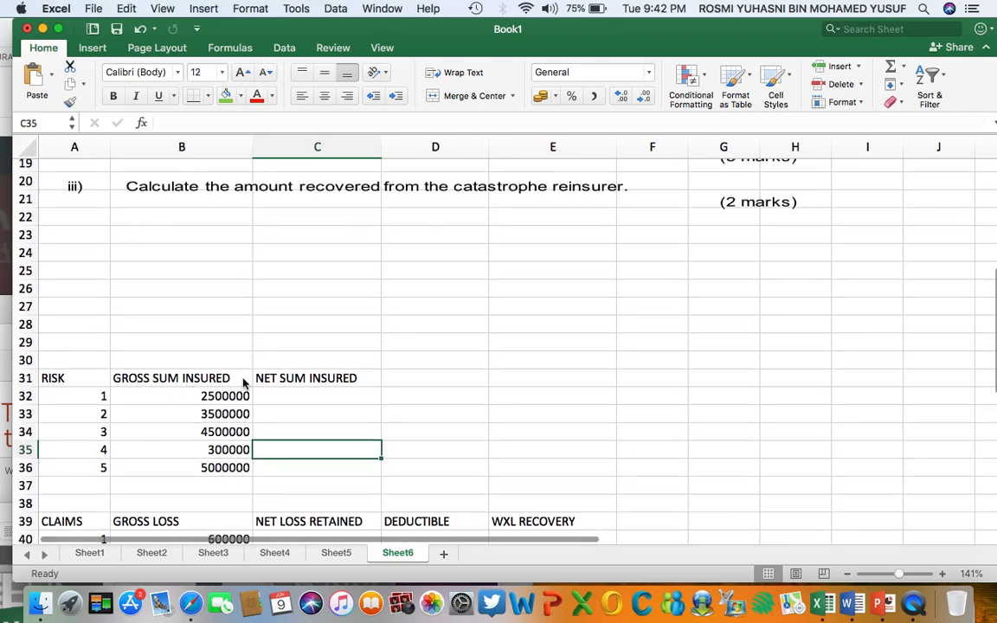
{"action": "scroll", "coordinate": [189, 428], "scroll_direction": "up", "scroll_amount": 2}
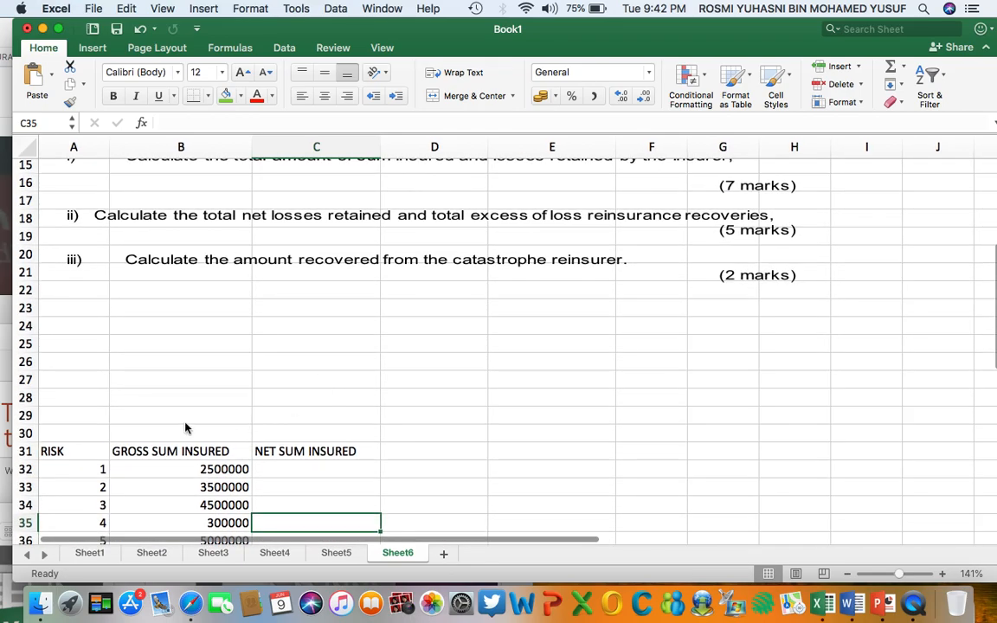
{"action": "left_click", "coordinate": [179, 419]}
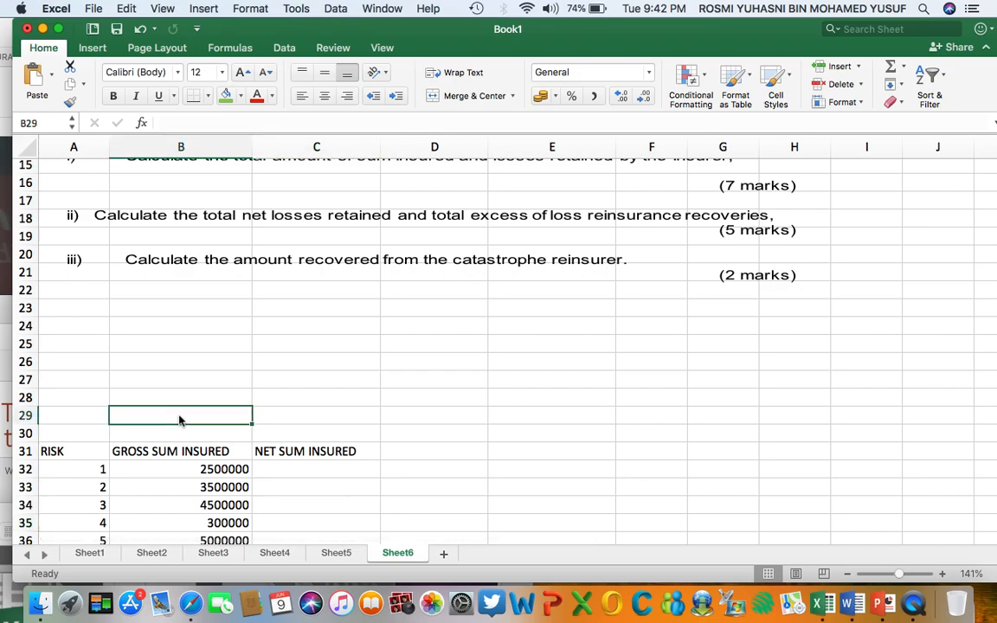
{"action": "type", "text": "RET"}
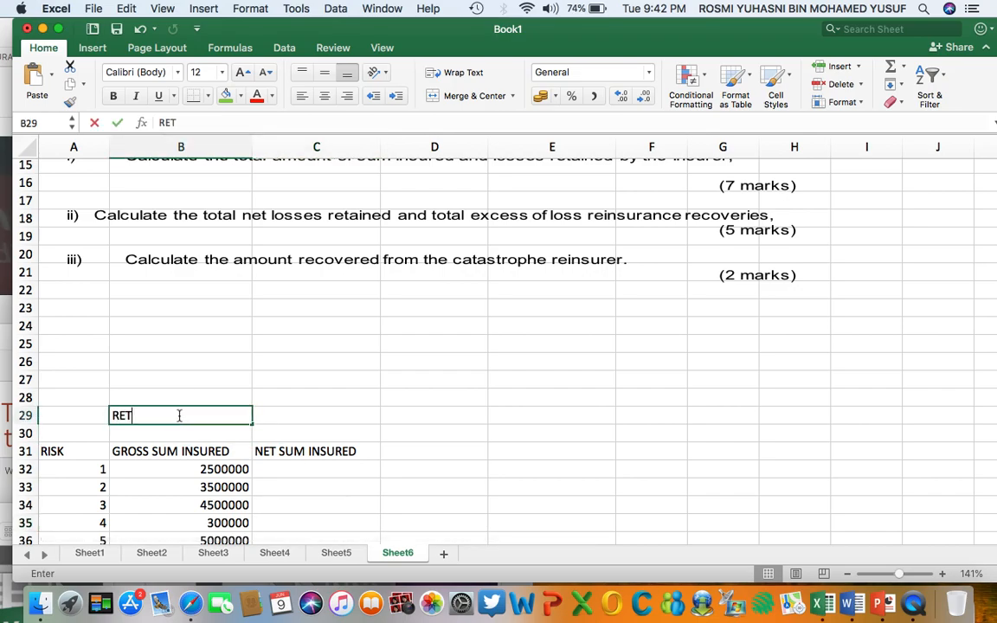
{"action": "type", "text": "ENTION PER RISK"}
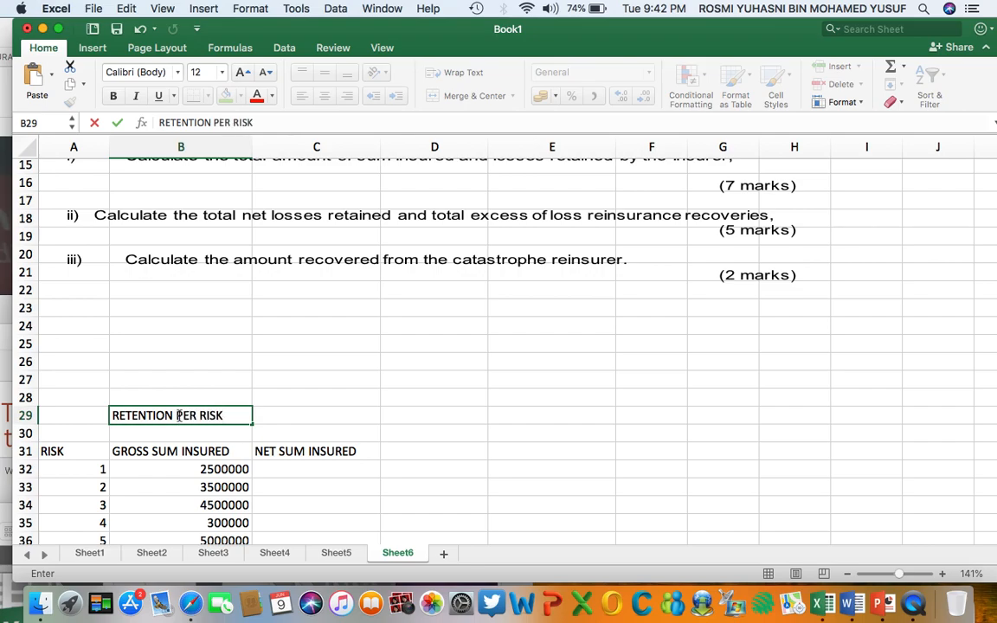
Enter 3000000 in C29 as the retention per risk, based on the working excess of loss terms.
{"action": "left_click", "coordinate": [330, 419]}
{"action": "scroll", "coordinate": [407, 303], "scroll_direction": "up", "scroll_amount": 5}
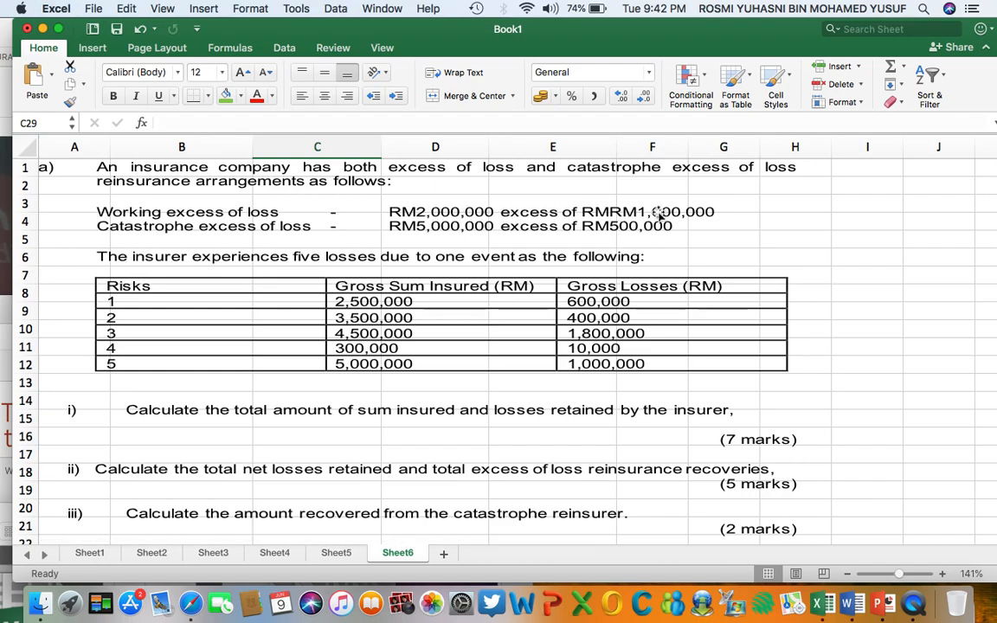
{"action": "scroll", "coordinate": [518, 248], "scroll_direction": "down", "scroll_amount": 6}
{"action": "scroll", "coordinate": [518, 248], "scroll_direction": "down", "scroll_amount": 2}
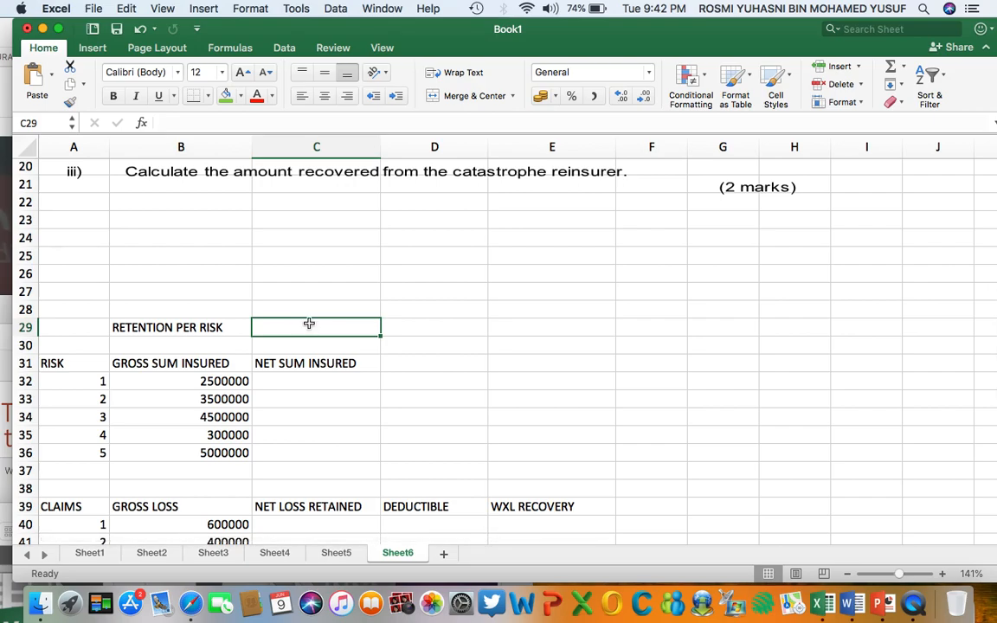
{"action": "type", "text": "300"}
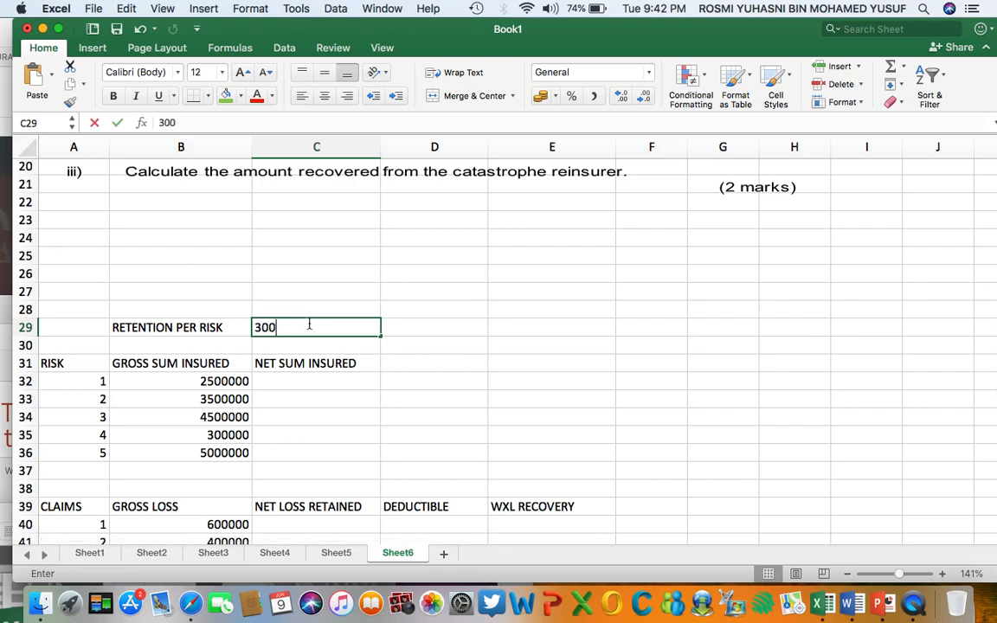
{"action": "type", "text": "0000"}
{"action": "key", "text": "Return"}
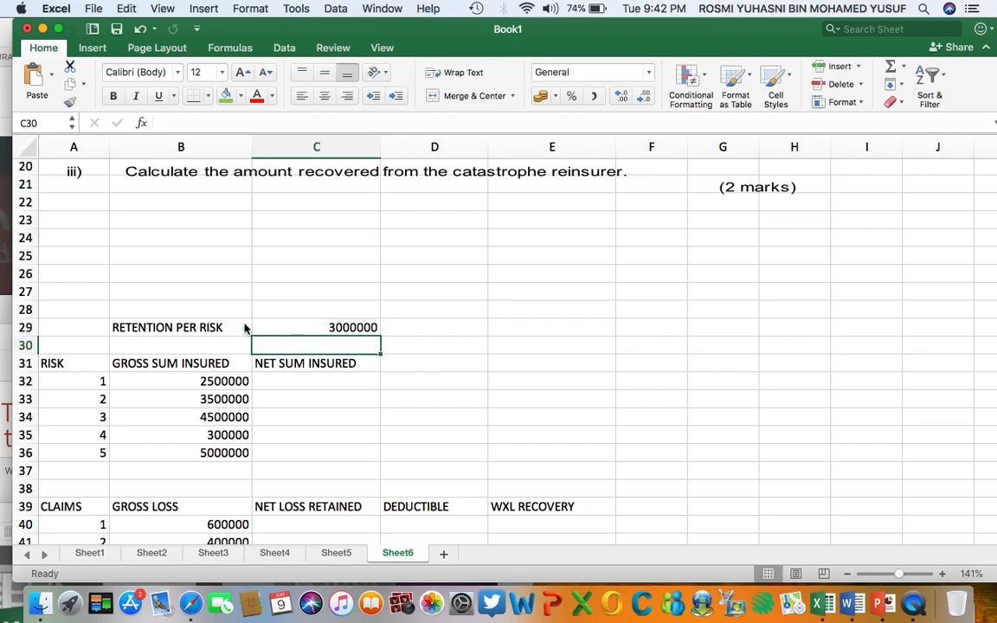
Fill the retention per risk label and its value, B29:C29, with green.
{"action": "left_click_drag", "start_coordinate": [157, 327], "coordinate": [321, 334]}
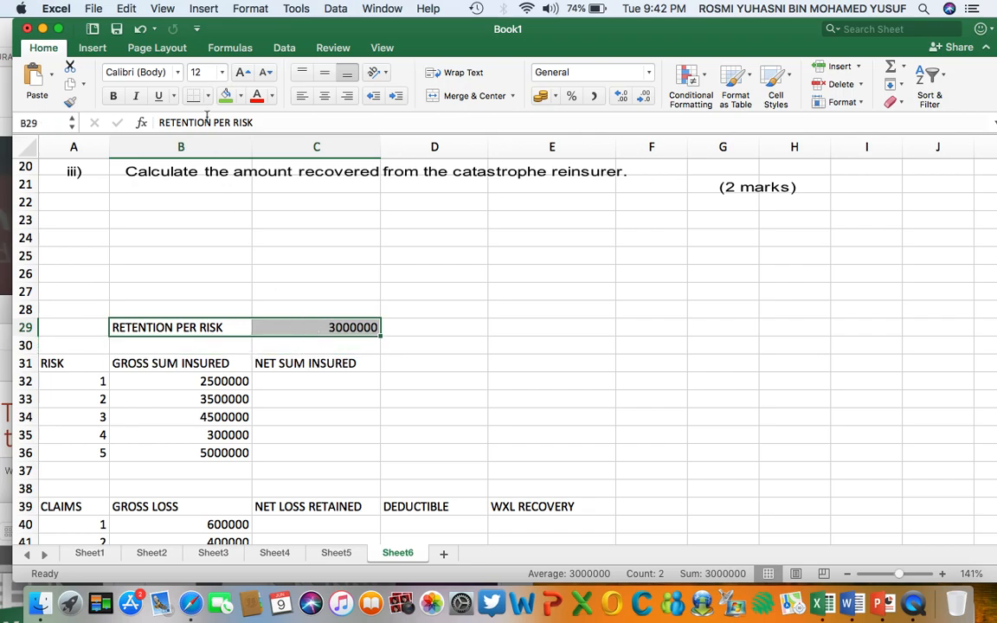
{"action": "left_click", "coordinate": [223, 93]}
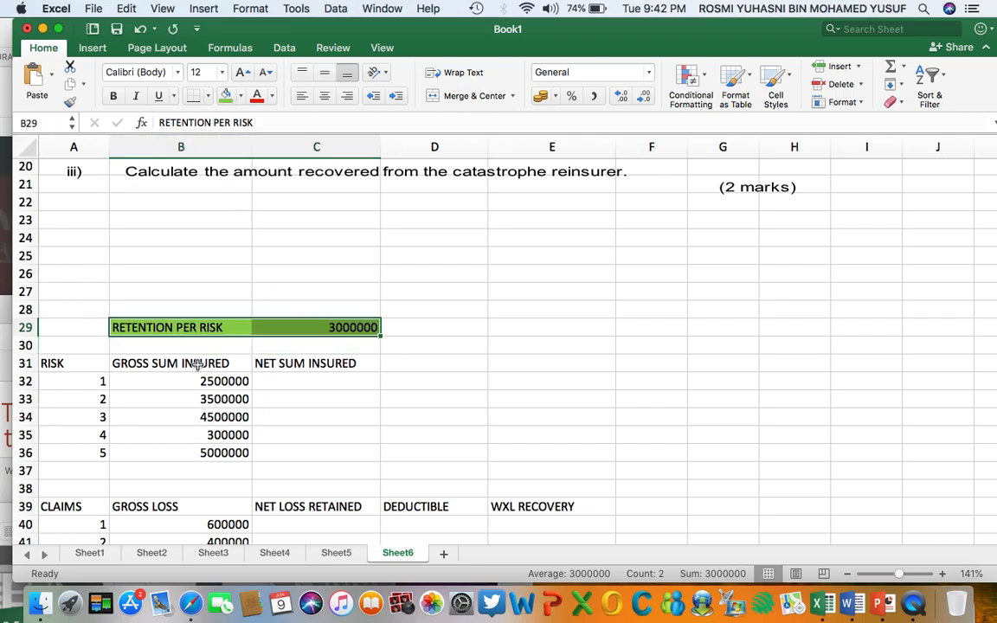
{"action": "left_click", "coordinate": [135, 365]}
{"action": "left_click", "coordinate": [210, 381]}
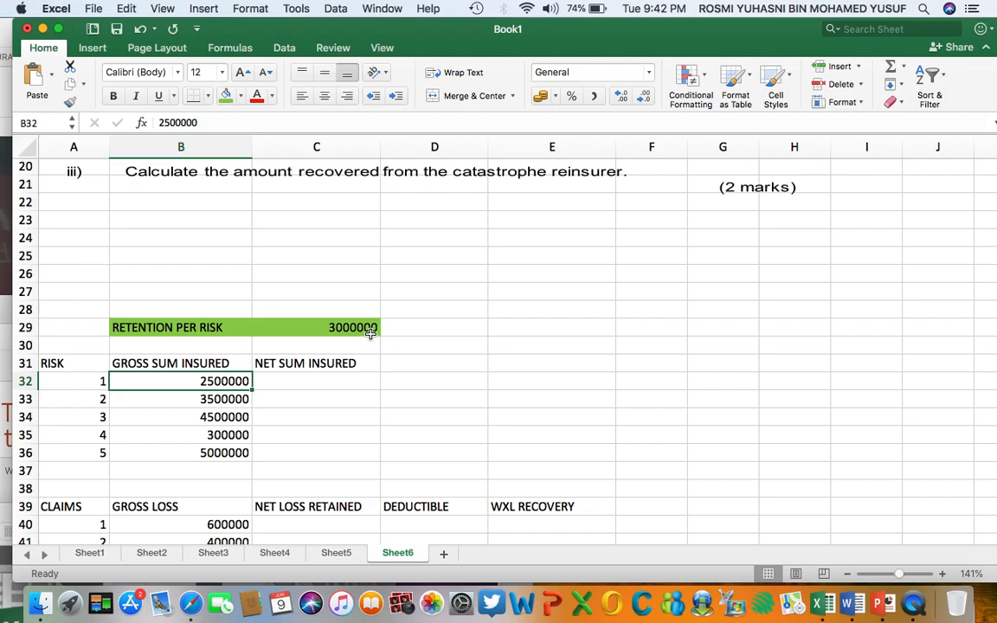
Check the working excess of loss terms and enter 2500000 as risk 1's net sum insured in C32.
{"action": "scroll", "coordinate": [371, 333], "scroll_direction": "up", "scroll_amount": 10}
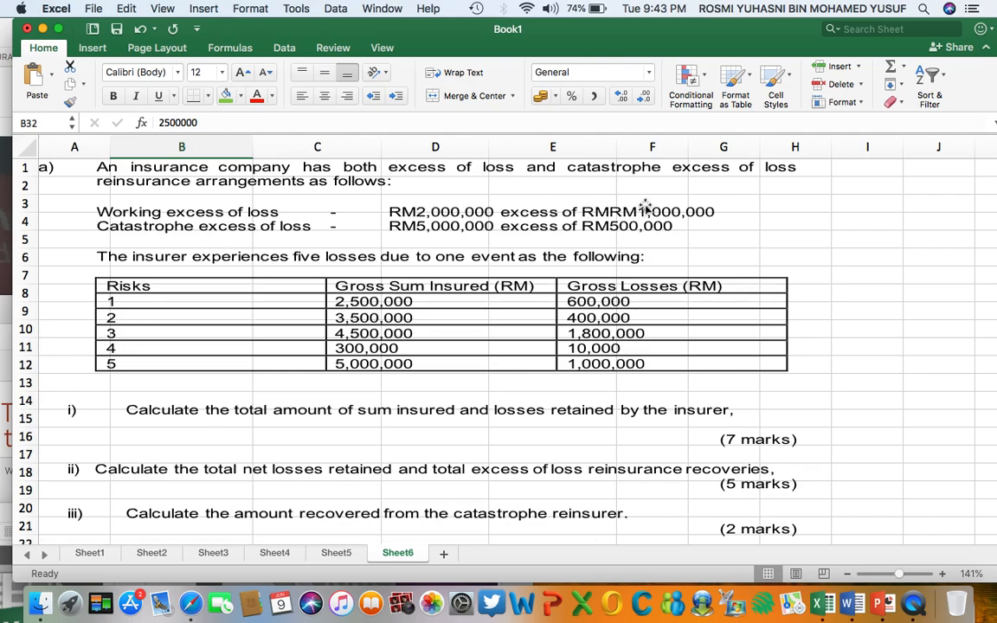
{"action": "scroll", "coordinate": [276, 252], "scroll_direction": "down", "scroll_amount": 10}
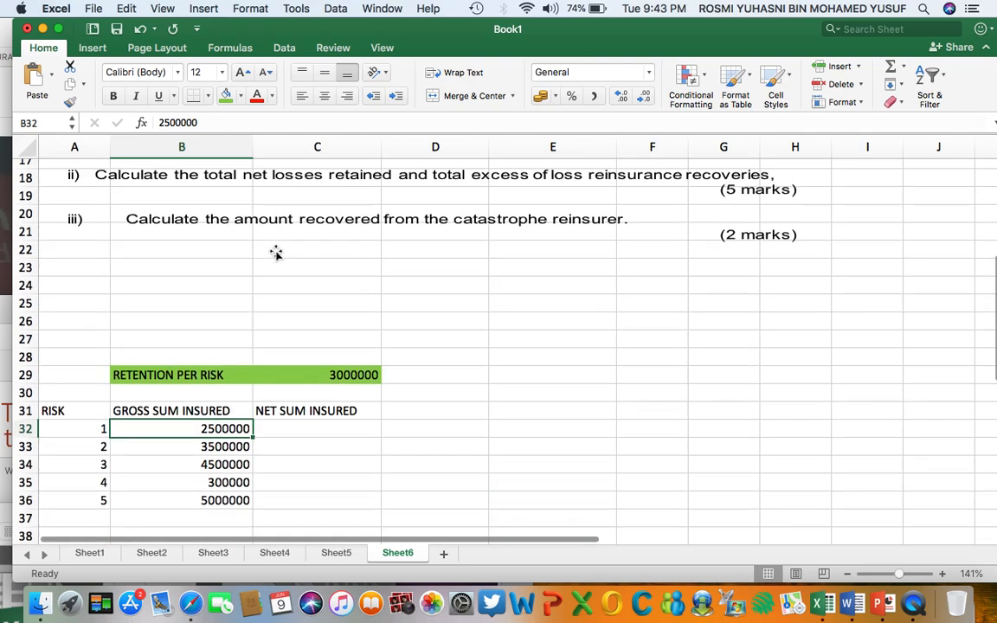
{"action": "scroll", "coordinate": [276, 252], "scroll_direction": "down", "scroll_amount": 1}
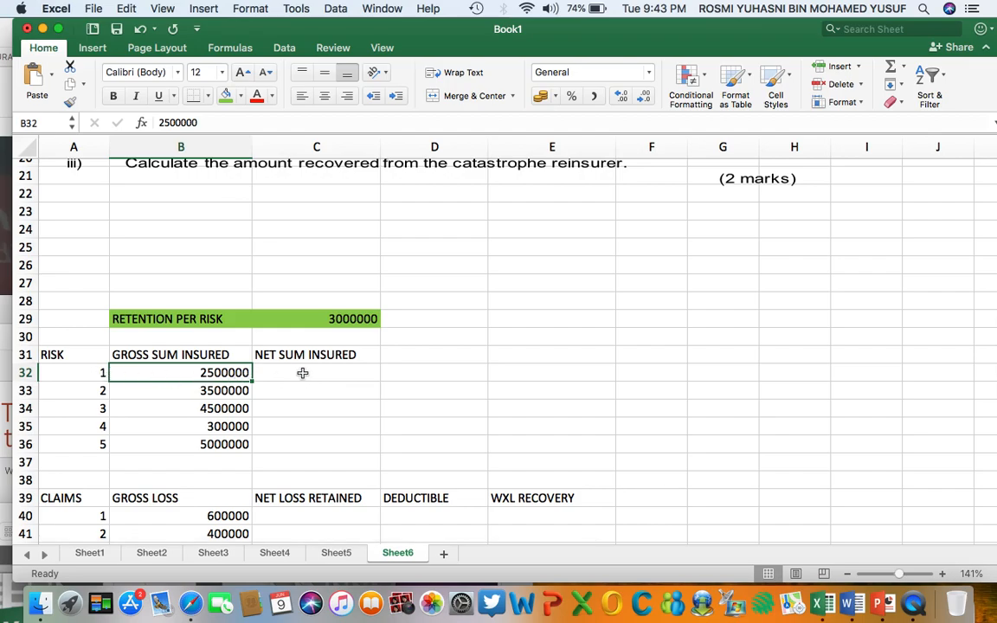
{"action": "left_click", "coordinate": [354, 319]}
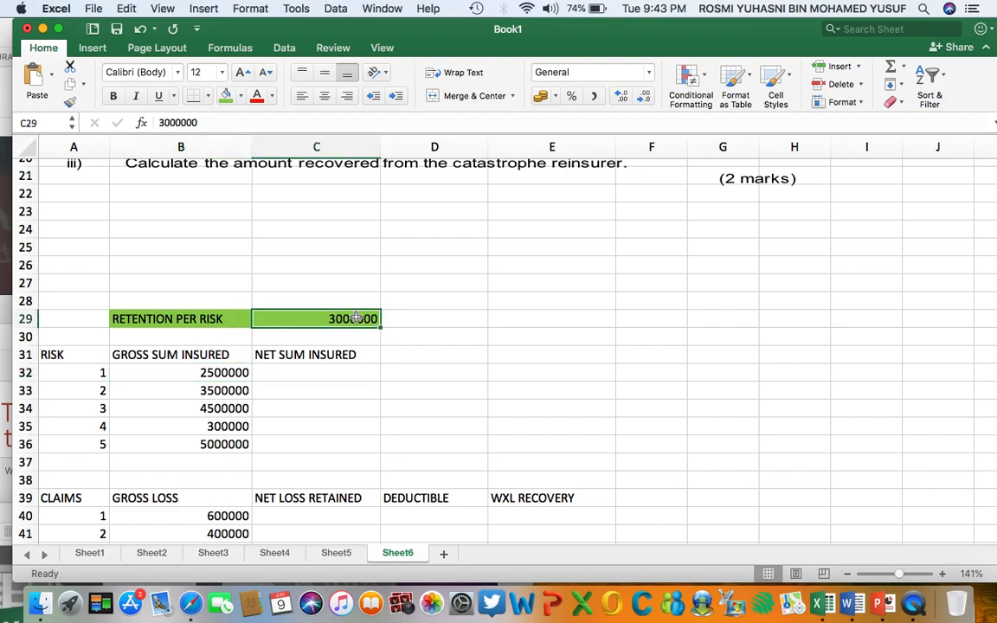
{"action": "left_click", "coordinate": [293, 379]}
{"action": "type", "text": "25"}
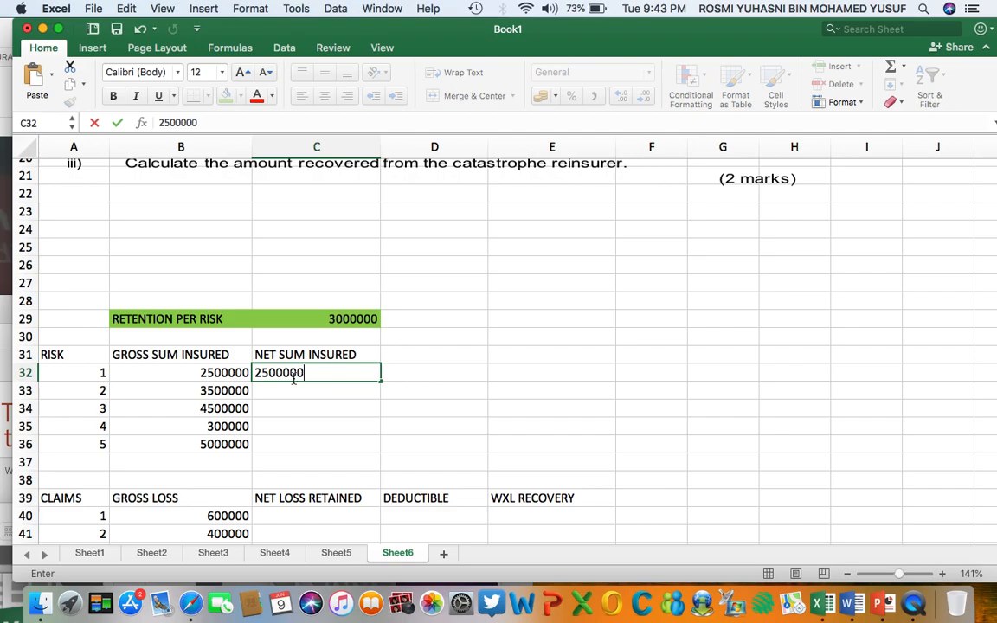
{"action": "type", "text": "00000"}
{"action": "key", "text": "Return"}
Enter 100% in D32 as the retained share for risk 1.
{"action": "left_click", "coordinate": [433, 376]}
{"action": "type", "text": "100%"}
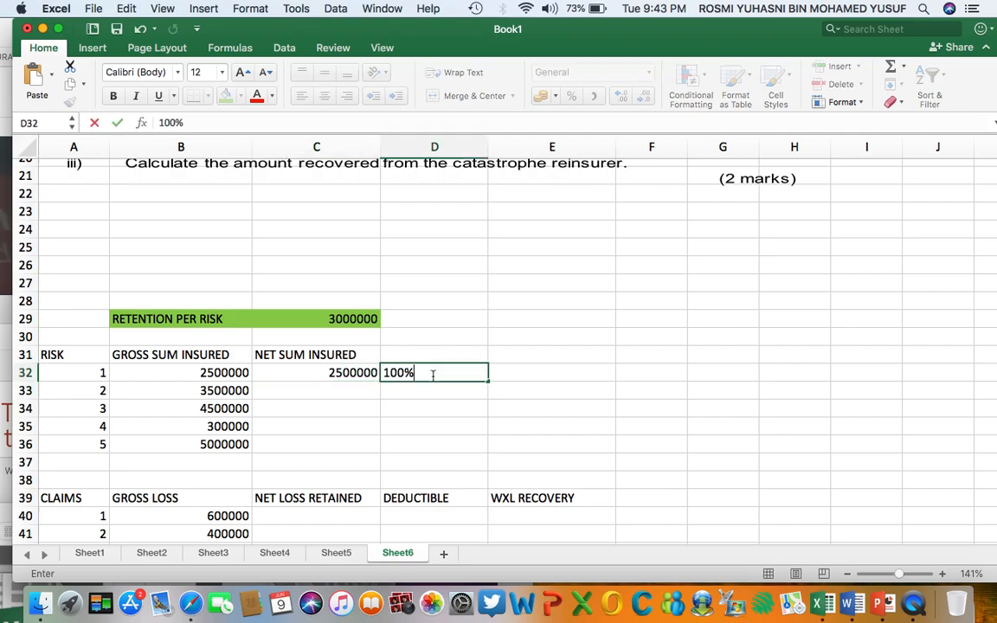
{"action": "key", "text": "Return"}
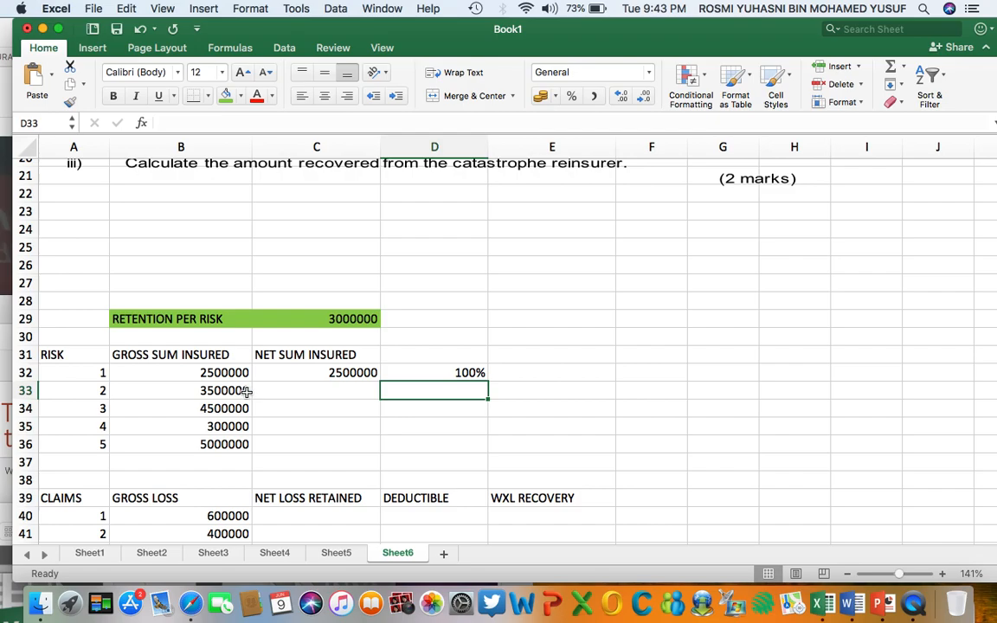
Enter 3000000 as risk 2's net sum insured in C33.
{"action": "left_click", "coordinate": [321, 392]}
{"action": "type", "text": "3000000"}
{"action": "key", "text": "Return"}
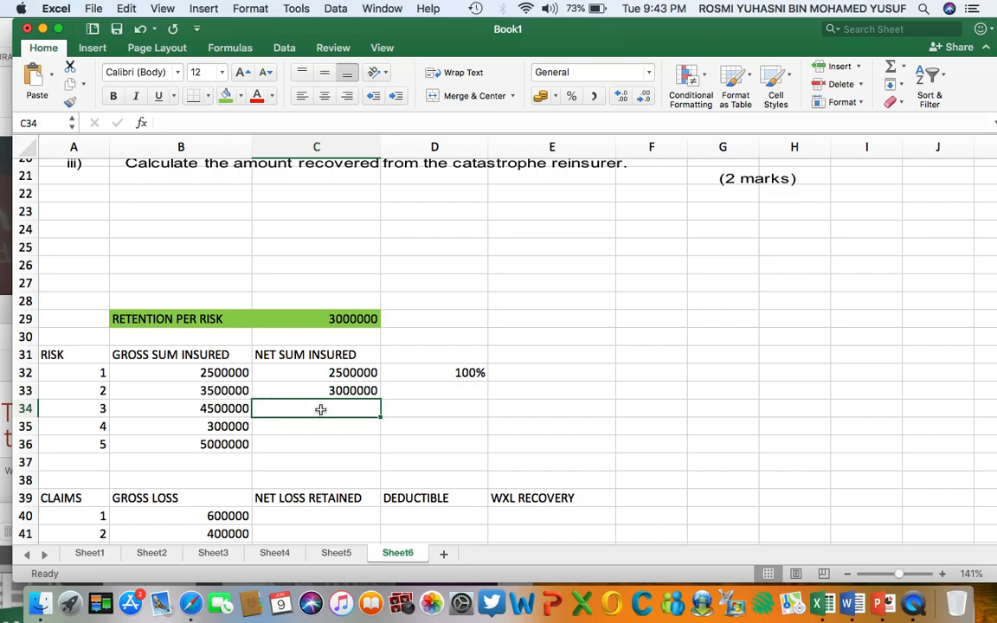
Calculate risk 2's retained share in D33 with the formula =(C33/B33).
{"action": "left_click", "coordinate": [452, 392]}
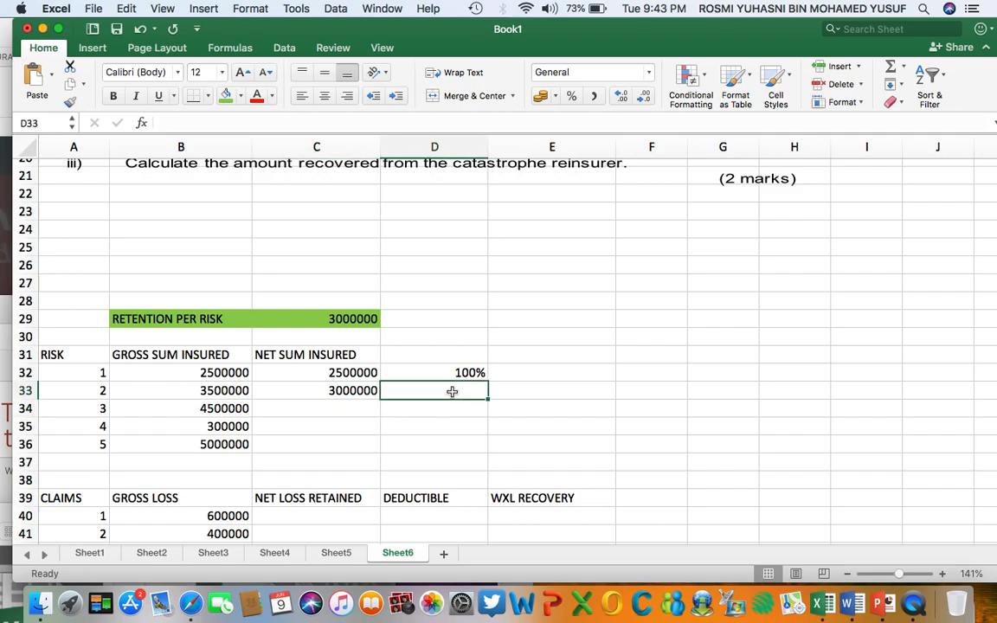
{"action": "type", "text": "=("}
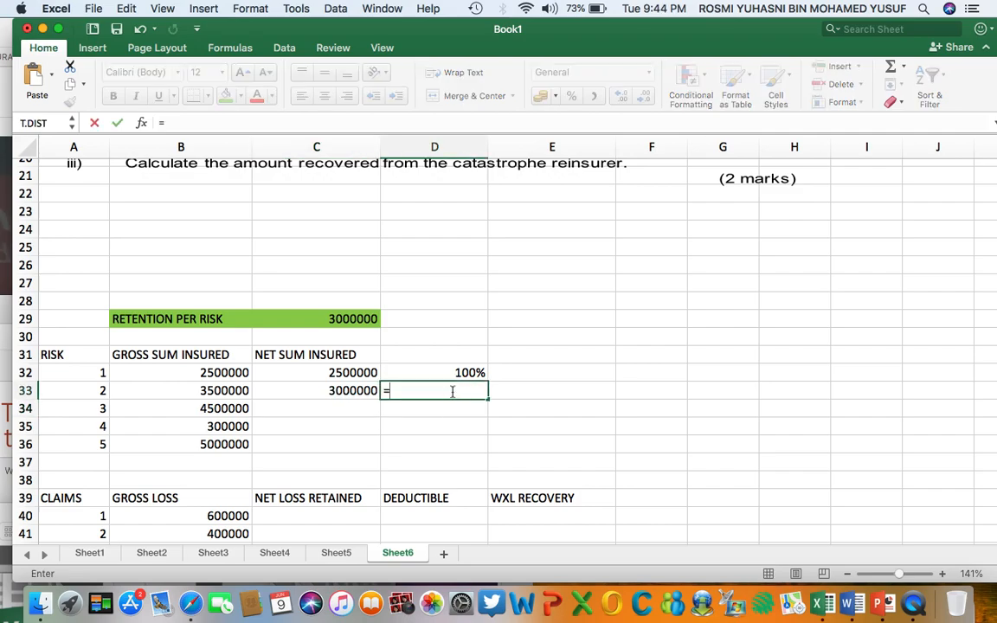
{"action": "left_click", "coordinate": [340, 391]}
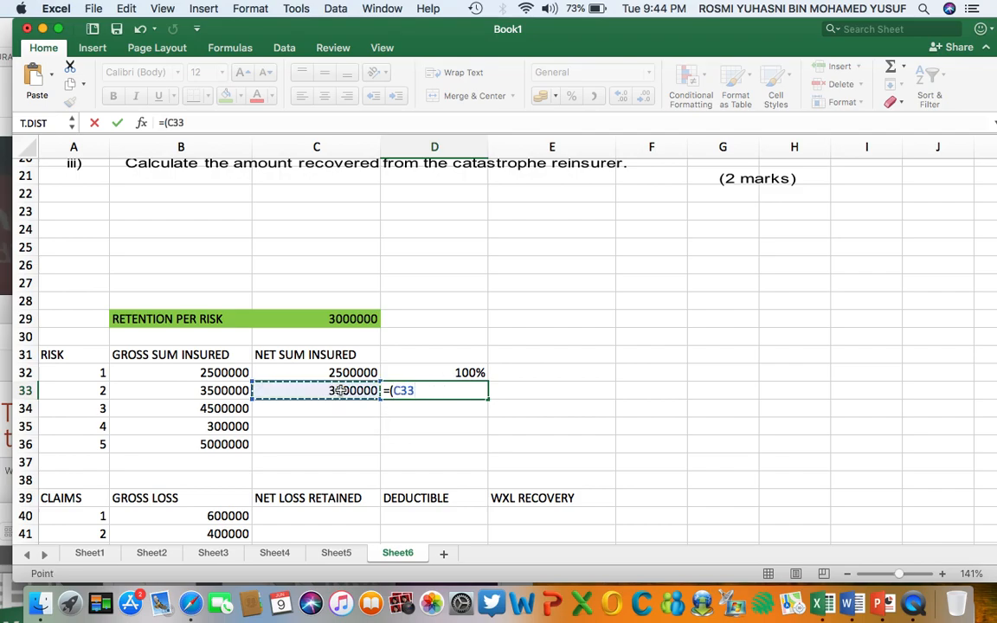
{"action": "type", "text": "/"}
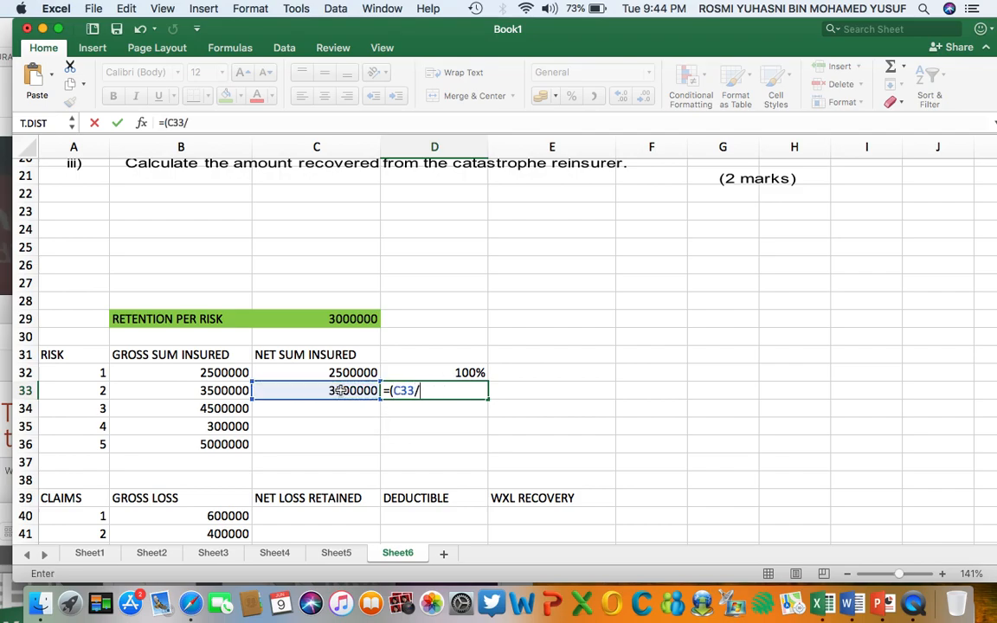
{"action": "left_click", "coordinate": [225, 391]}
{"action": "type", "text": ")"}
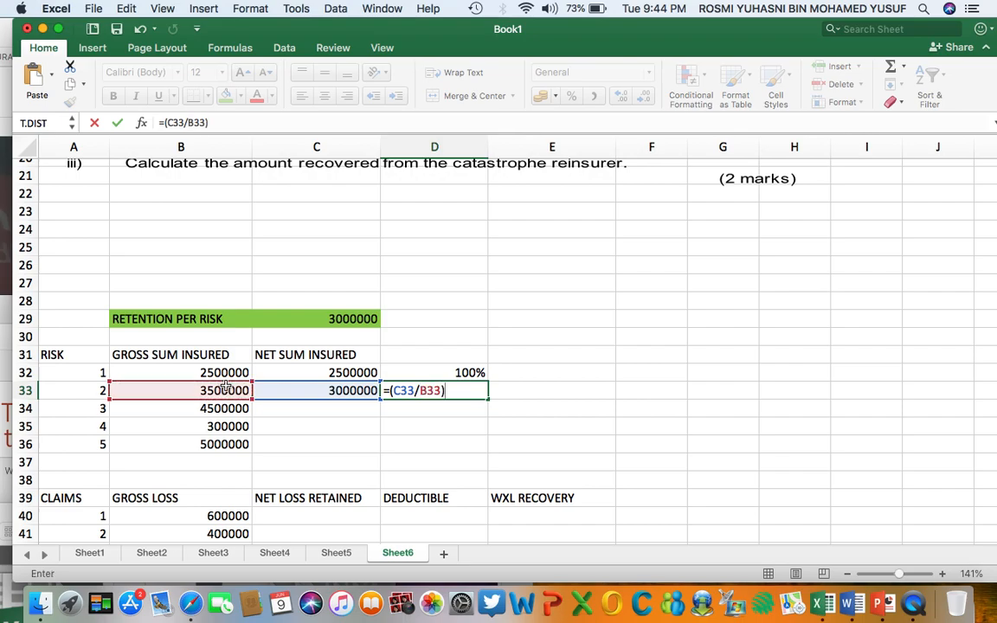
{"action": "key", "text": "Return"}
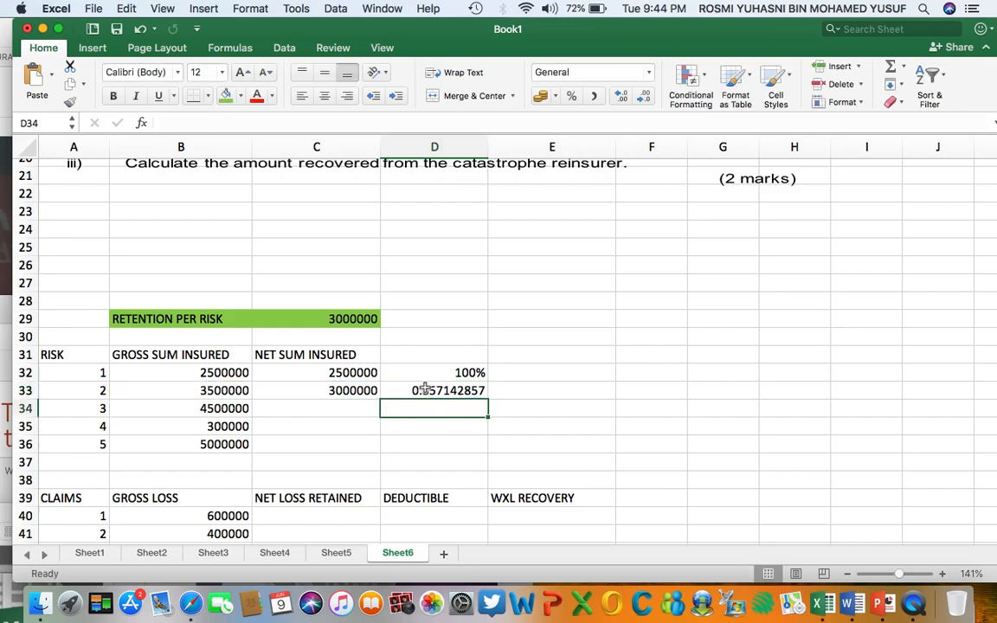
Enter 3000000 as risk 3's net sum insured in C34.
{"action": "left_click", "coordinate": [285, 409]}
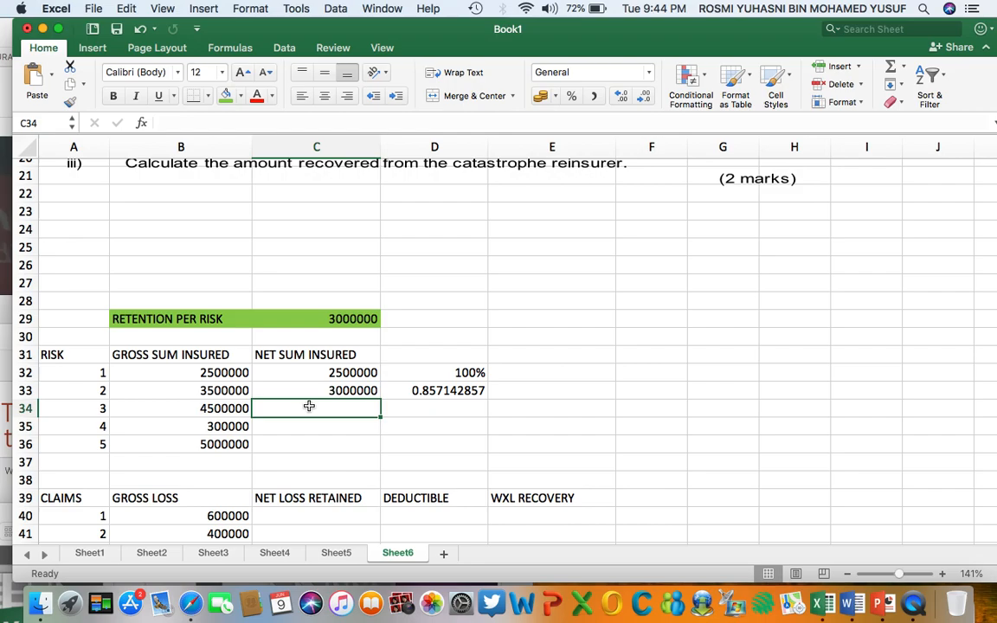
{"action": "type", "text": "30"}
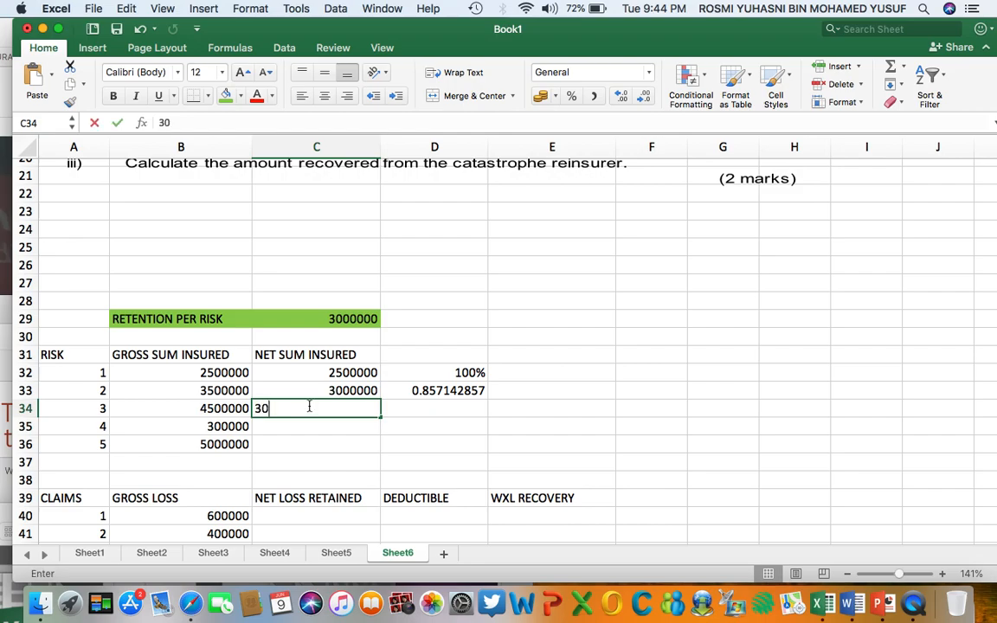
{"action": "type", "text": "00000"}
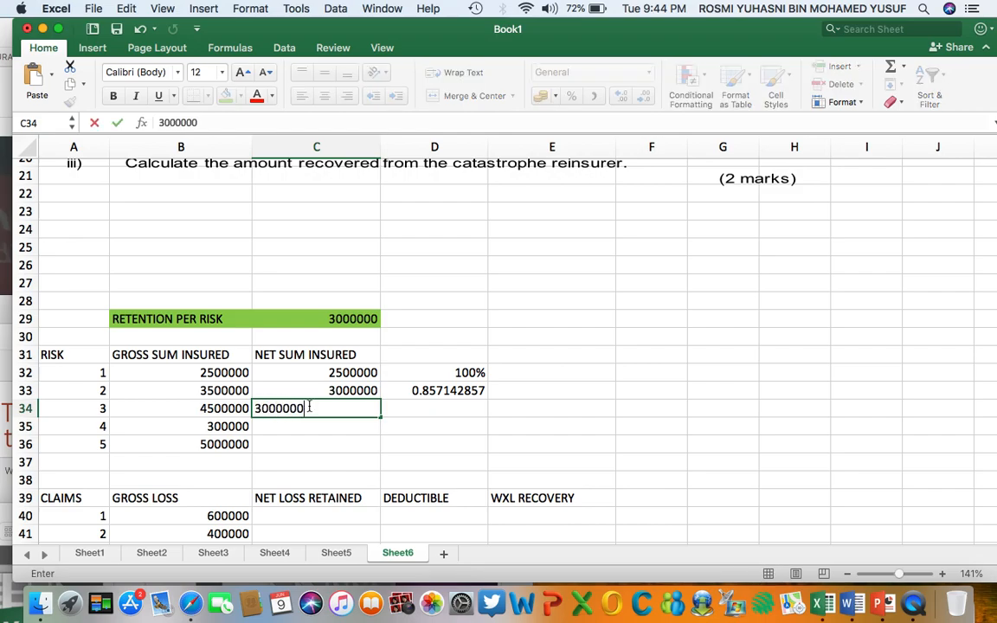
{"action": "key", "text": "Return"}
Calculate risk 3's retained share in D34 with the formula =(C34/B34).
{"action": "left_click", "coordinate": [419, 409]}
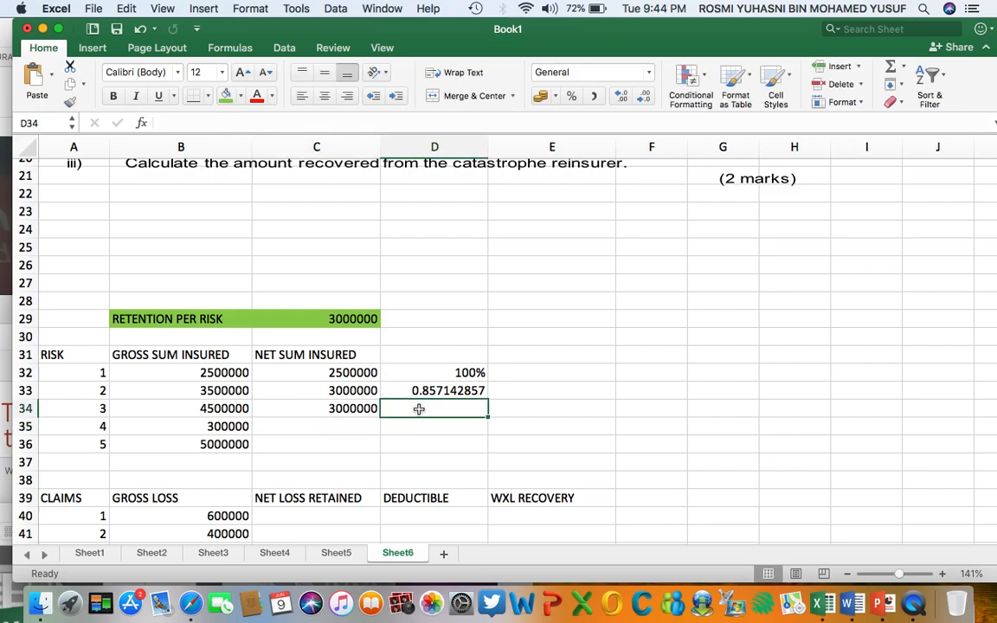
{"action": "type", "text": "=("}
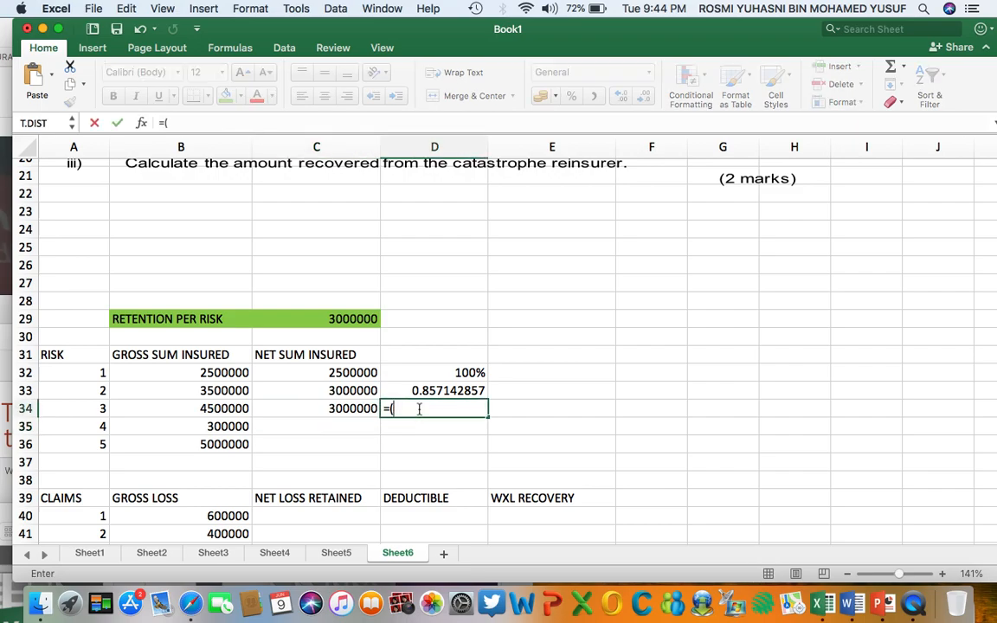
{"action": "left_click", "coordinate": [353, 409]}
{"action": "type", "text": "/"}
{"action": "left_click", "coordinate": [230, 407]}
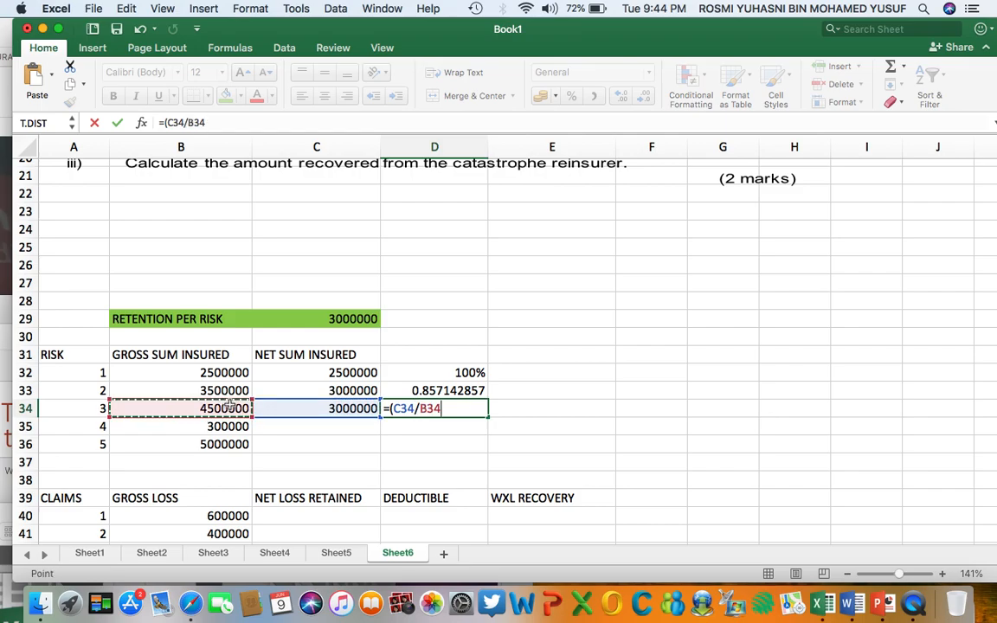
{"action": "type", "text": ")"}
{"action": "key", "text": "Return"}
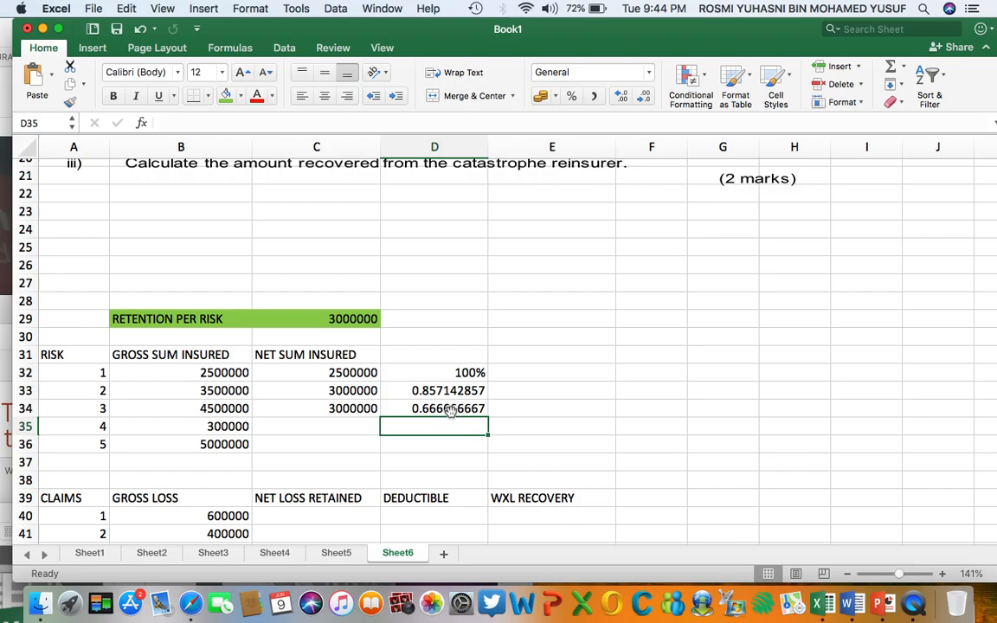
Enter 300000 as risk 4's net sum insured in C35 and 100% as its retained share in D35.
{"action": "left_click", "coordinate": [314, 426]}
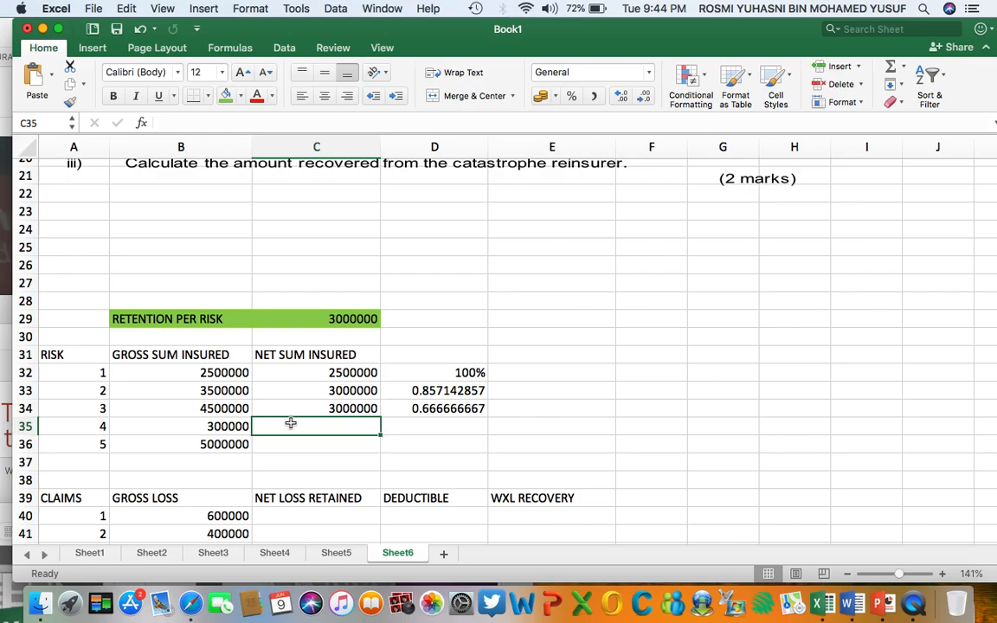
{"action": "type", "text": "3000"}
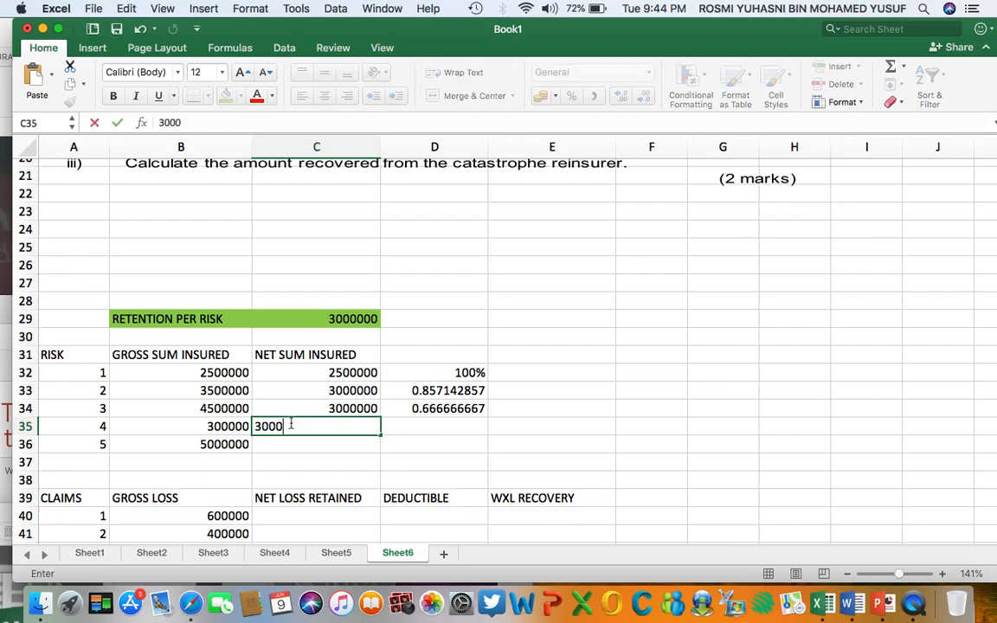
{"action": "type", "text": "00"}
{"action": "left_click", "coordinate": [463, 429]}
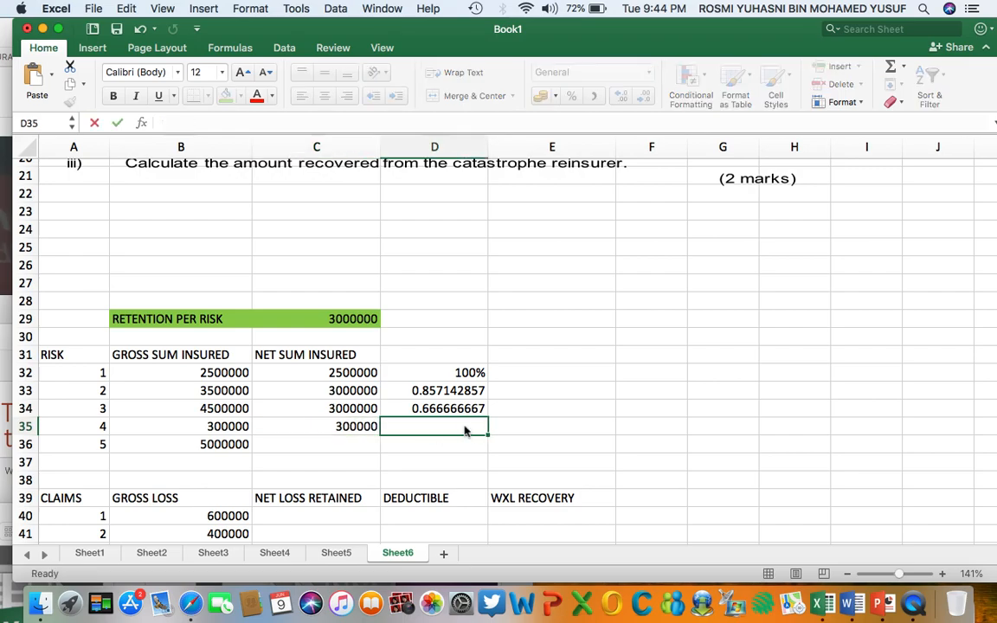
{"action": "type", "text": "100%"}
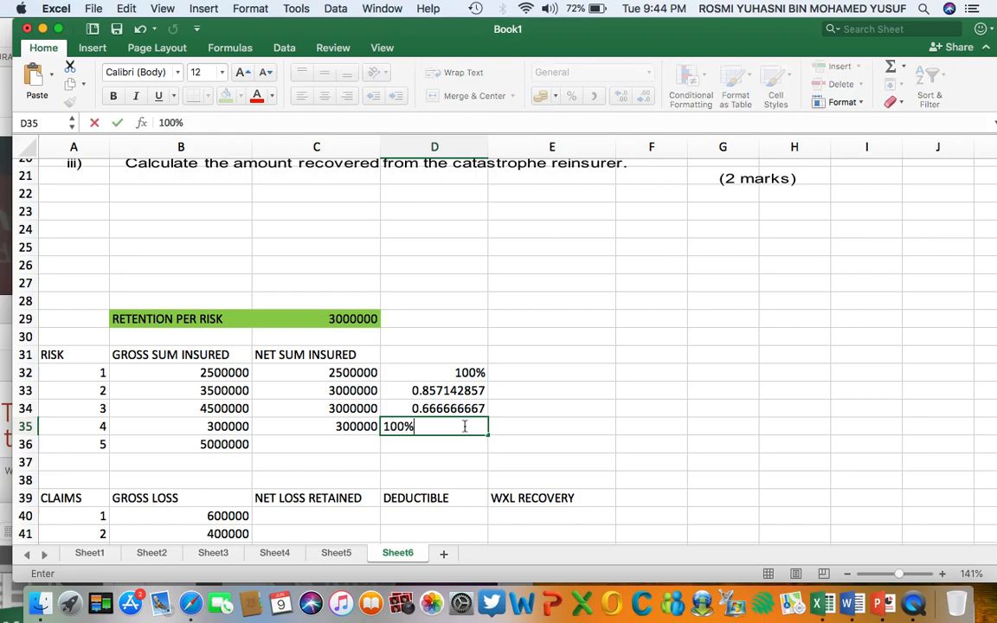
{"action": "key", "text": "Return"}
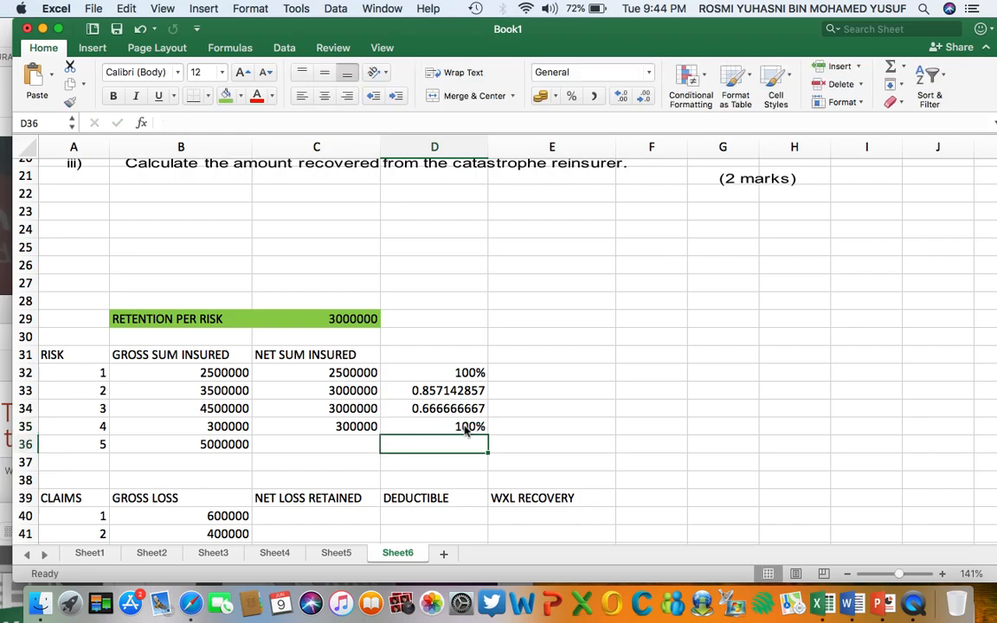
Enter 3000000 as risk 5's net sum insured in C36.
{"action": "left_click", "coordinate": [218, 446]}
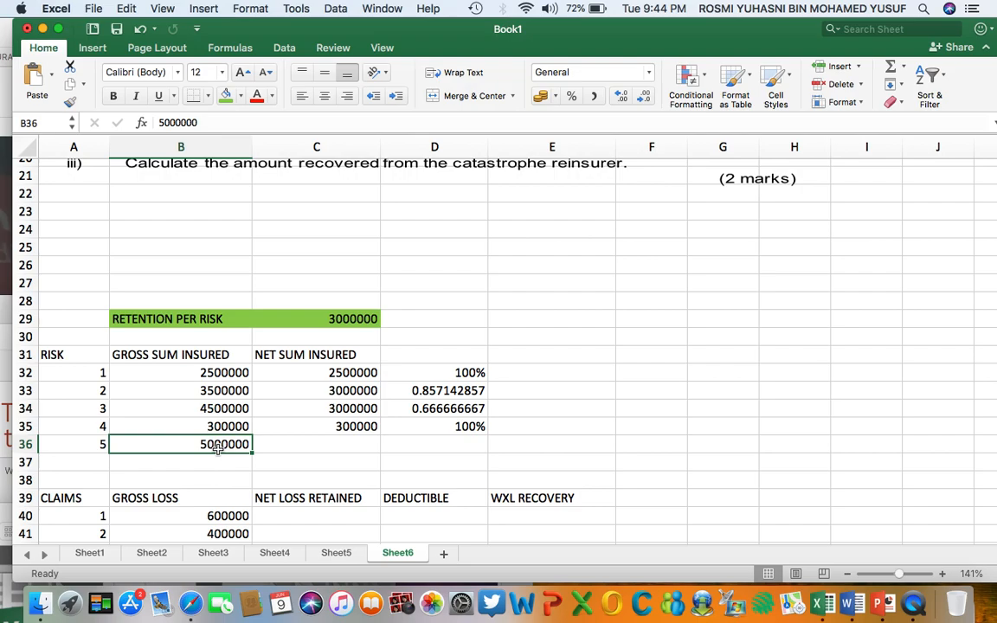
{"action": "left_click", "coordinate": [297, 447]}
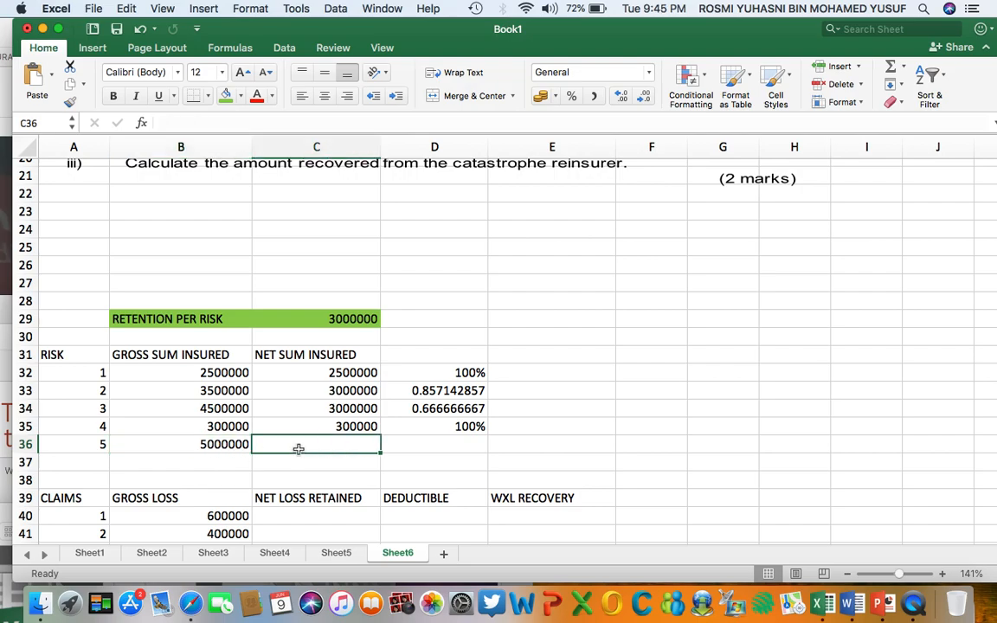
{"action": "type", "text": "3"}
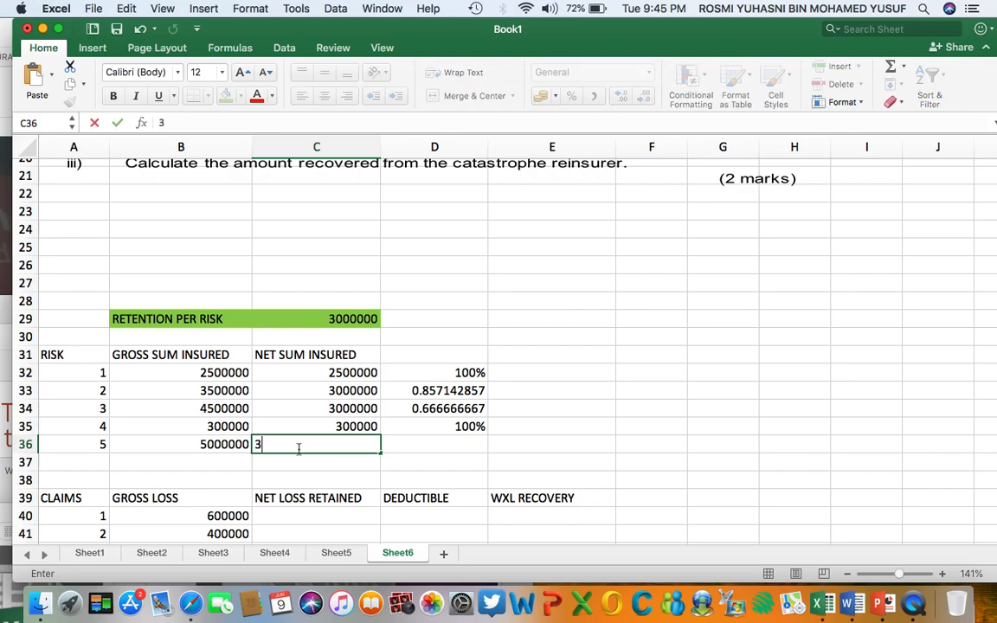
{"action": "type", "text": "000000"}
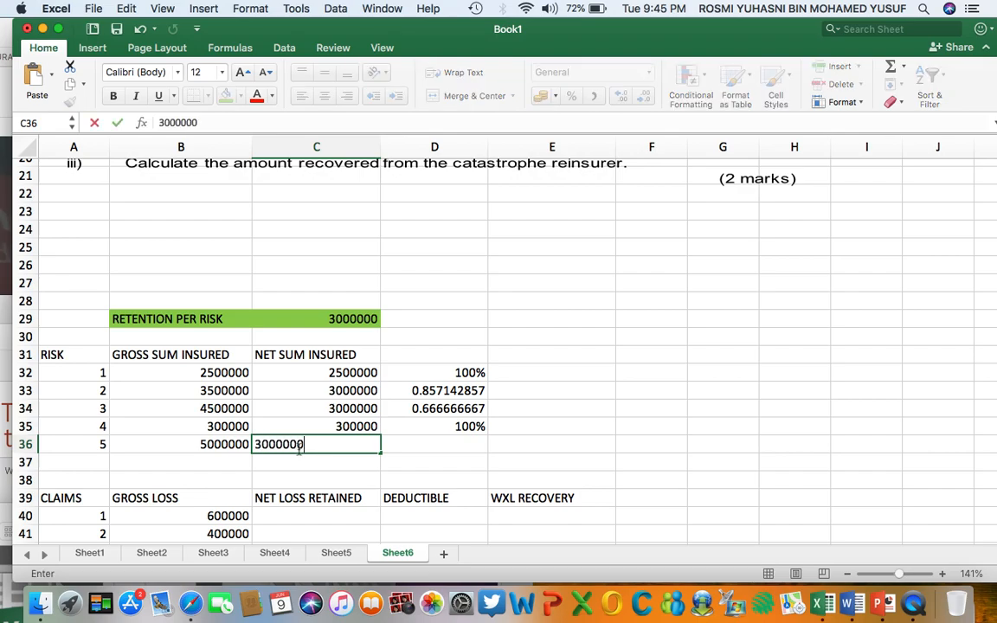
{"action": "key", "text": "Return"}
Calculate risk 5's retained share in D36 with the formula =(C36/B36).
{"action": "left_click", "coordinate": [448, 444]}
{"action": "type", "text": "="}
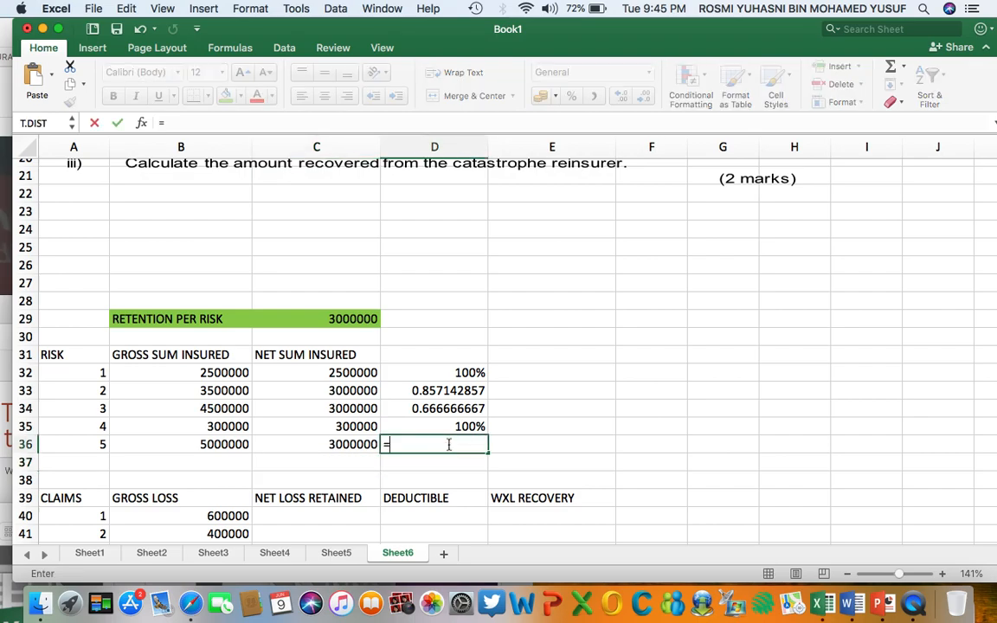
{"action": "type", "text": "("}
{"action": "left_click", "coordinate": [357, 444]}
{"action": "type", "text": "/"}
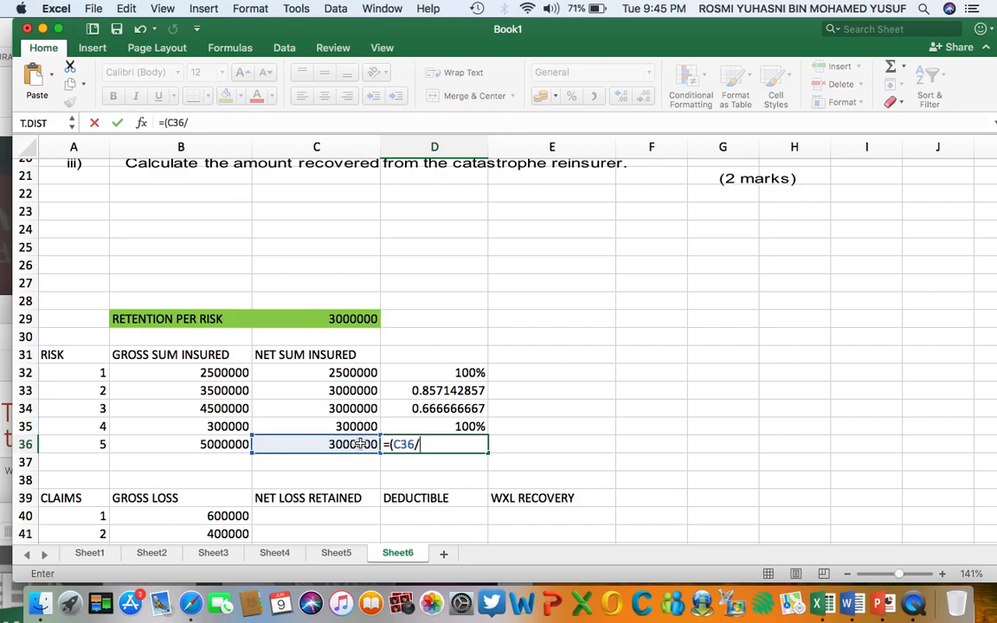
{"action": "left_click", "coordinate": [197, 444]}
{"action": "type", "text": ")"}
{"action": "key", "text": "Return"}
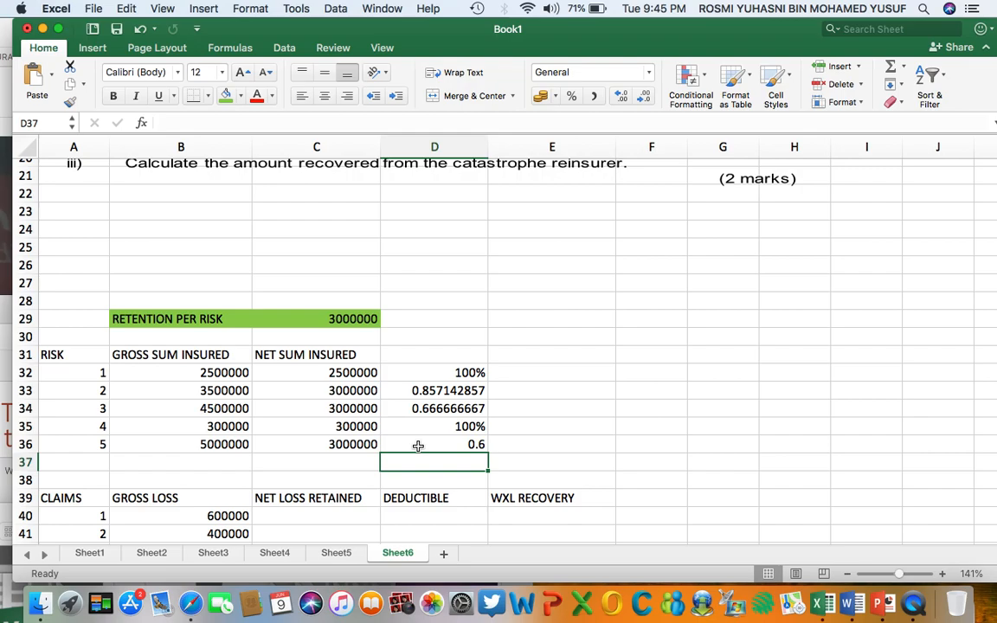
Highlight the net sum insured column, C31:C36 including its heading, with a yellow fill.
{"action": "scroll", "coordinate": [418, 446], "scroll_direction": "down", "scroll_amount": 2}
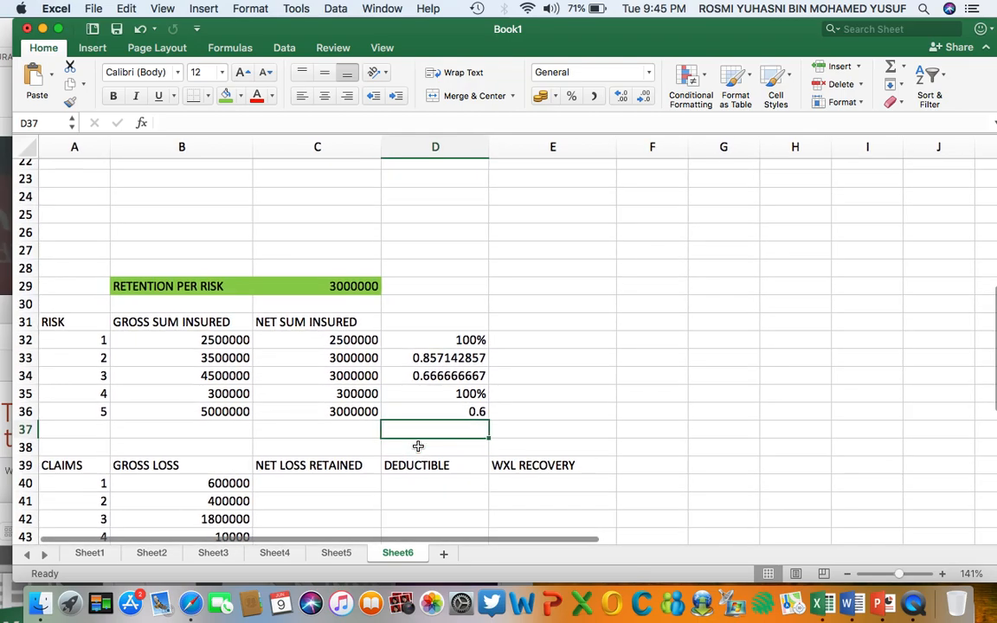
{"action": "scroll", "coordinate": [418, 446], "scroll_direction": "up", "scroll_amount": 10}
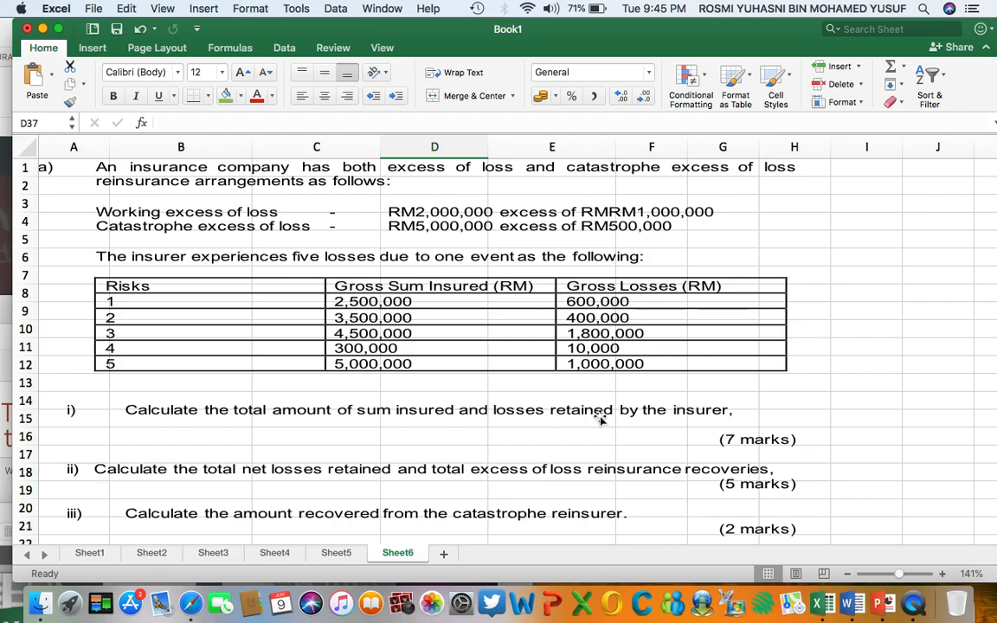
{"action": "scroll", "coordinate": [678, 407], "scroll_direction": "down", "scroll_amount": 6}
{"action": "scroll", "coordinate": [681, 406], "scroll_direction": "right", "scroll_amount": 1}
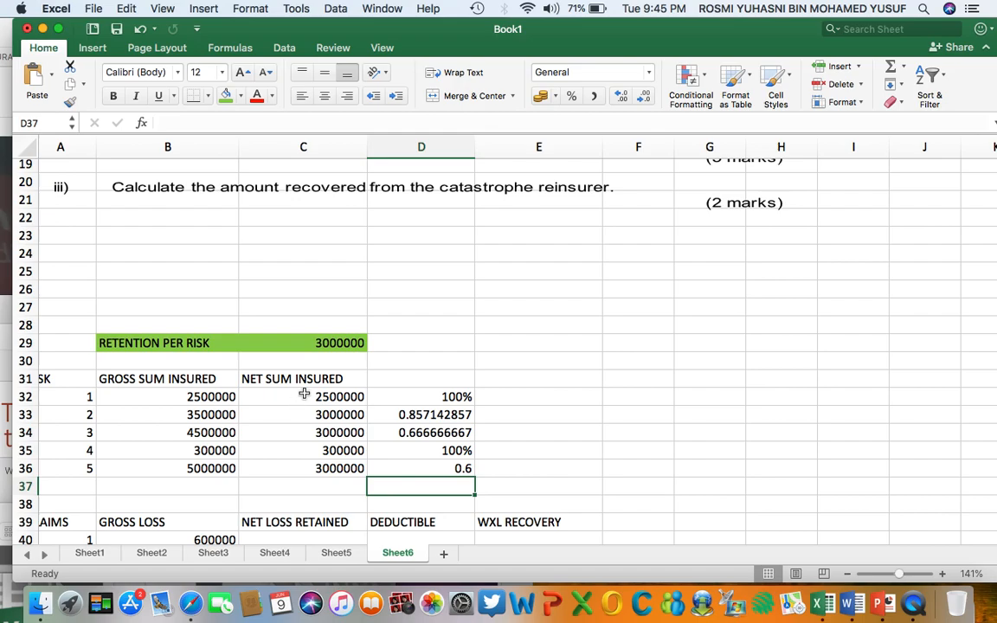
{"action": "left_click_drag", "start_coordinate": [305, 381], "coordinate": [311, 466]}
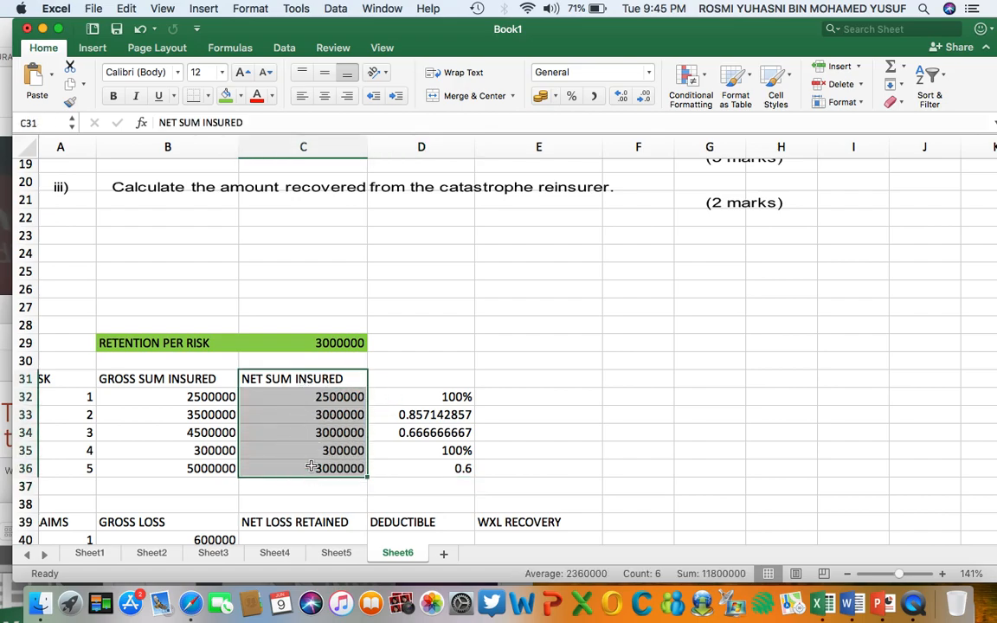
{"action": "left_click", "coordinate": [241, 102]}
{"action": "left_click", "coordinate": [245, 269]}
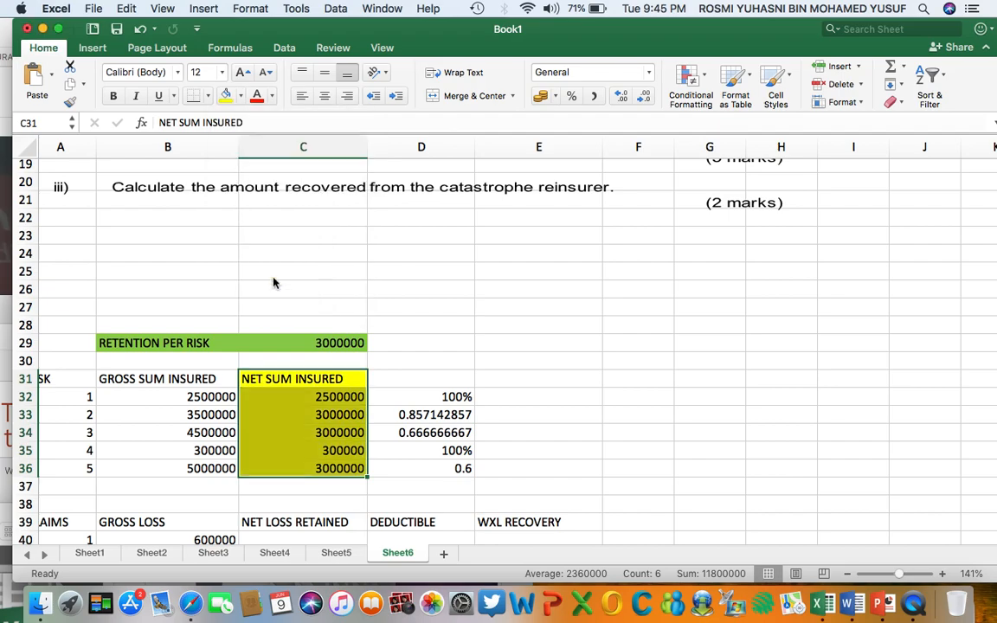
{"action": "left_click", "coordinate": [618, 410]}
Enter 600000 as claim 1's net loss retained in C40, based on its gross loss and risk 1's retained share.
{"action": "scroll", "coordinate": [618, 410], "scroll_direction": "down", "scroll_amount": 5}
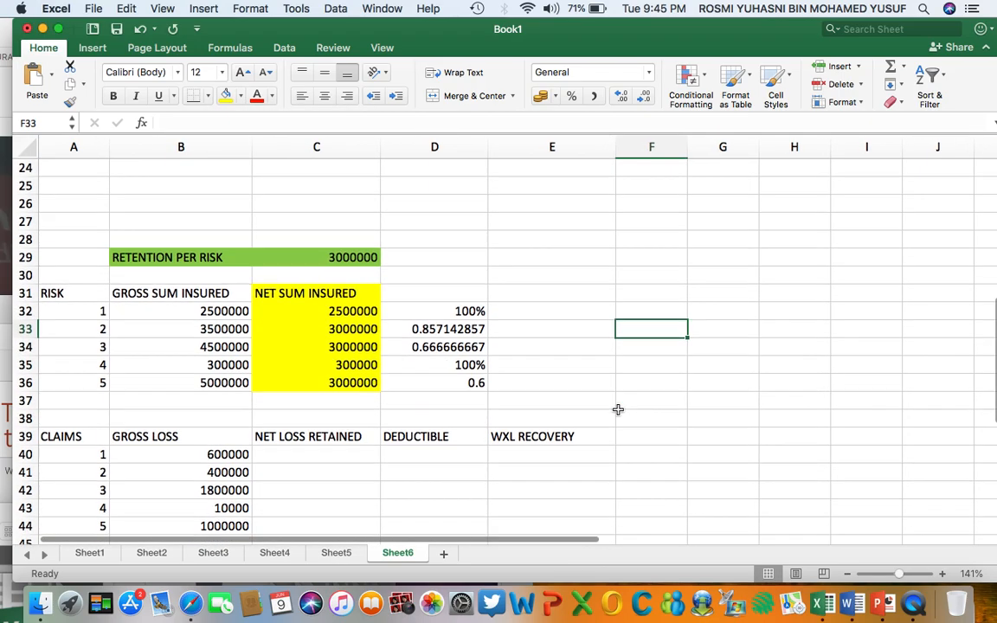
{"action": "scroll", "coordinate": [618, 409], "scroll_direction": "up", "scroll_amount": 1}
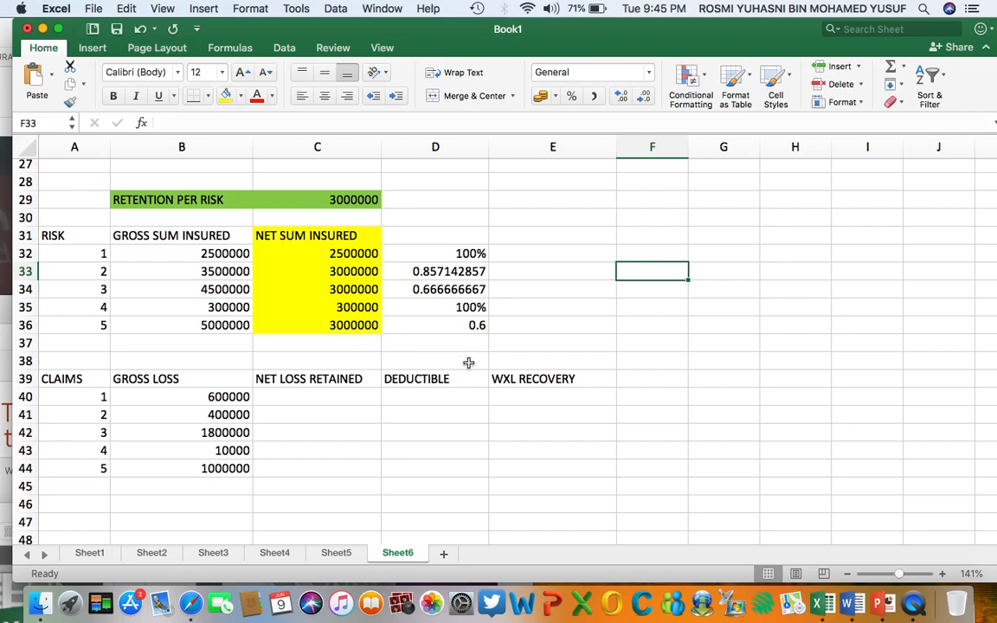
{"action": "left_click", "coordinate": [202, 400]}
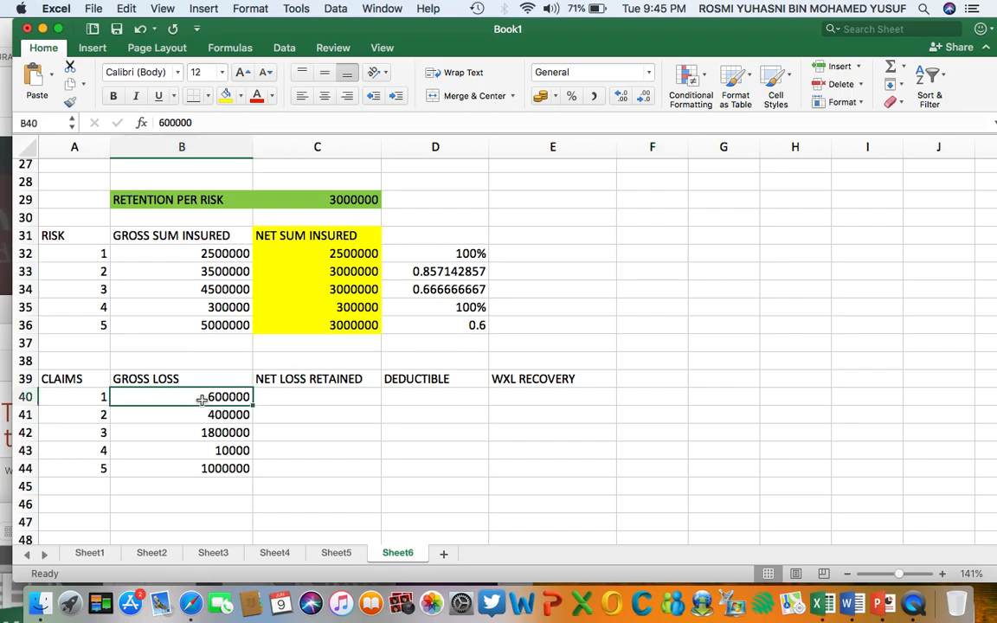
{"action": "left_click", "coordinate": [203, 253]}
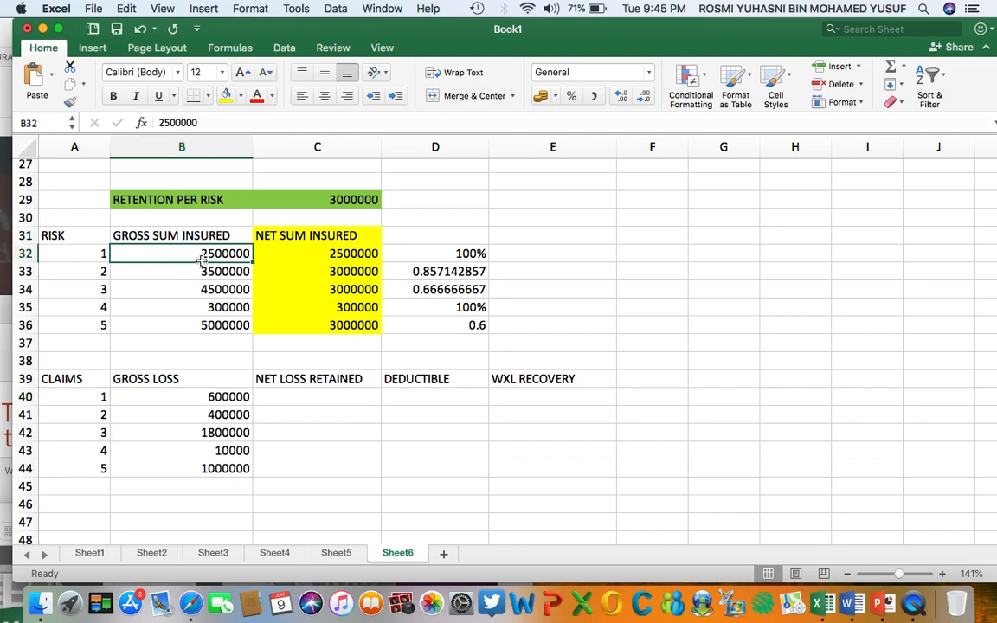
{"action": "left_click", "coordinate": [182, 401]}
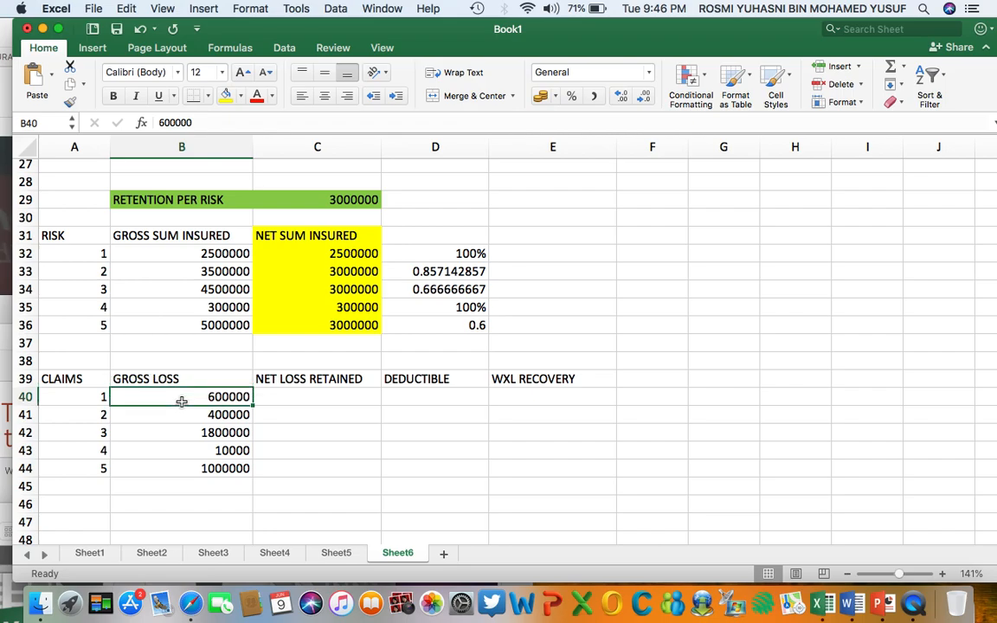
{"action": "left_click", "coordinate": [199, 433]}
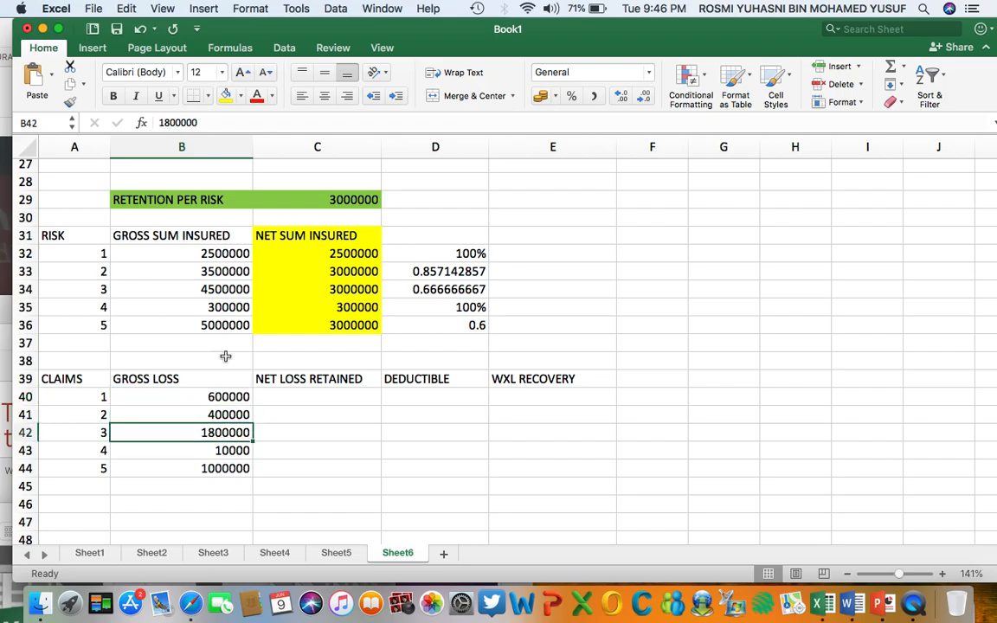
{"action": "left_click", "coordinate": [463, 254]}
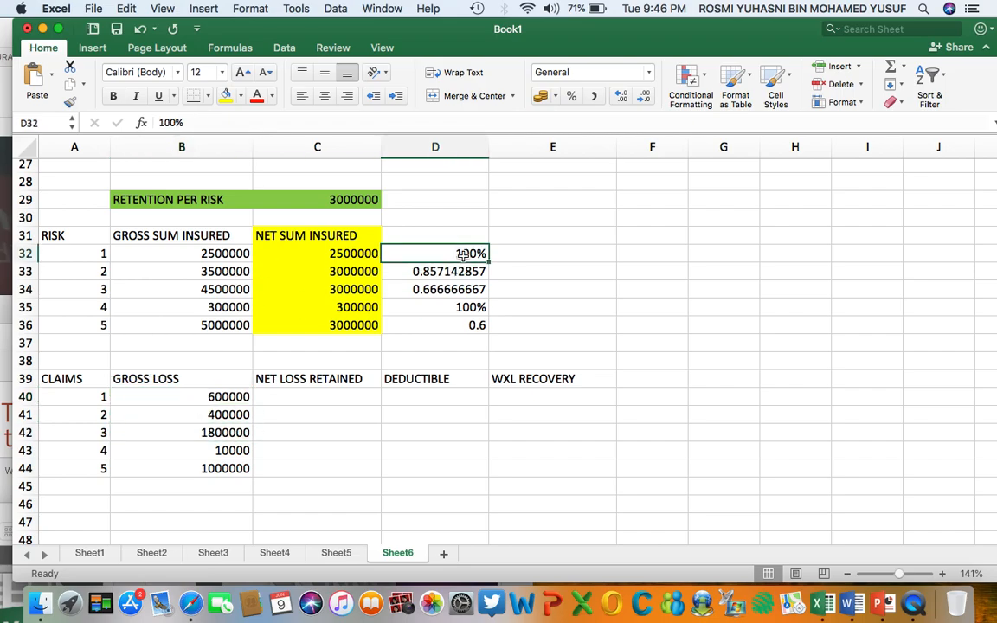
{"action": "left_click", "coordinate": [212, 256]}
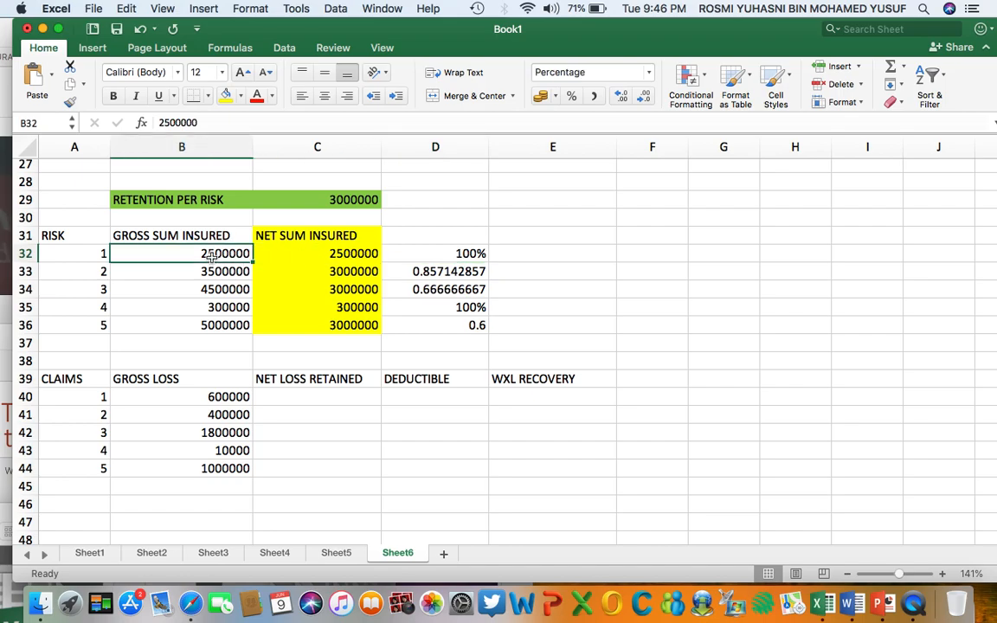
{"action": "left_click", "coordinate": [212, 397]}
{"action": "left_click", "coordinate": [310, 392]}
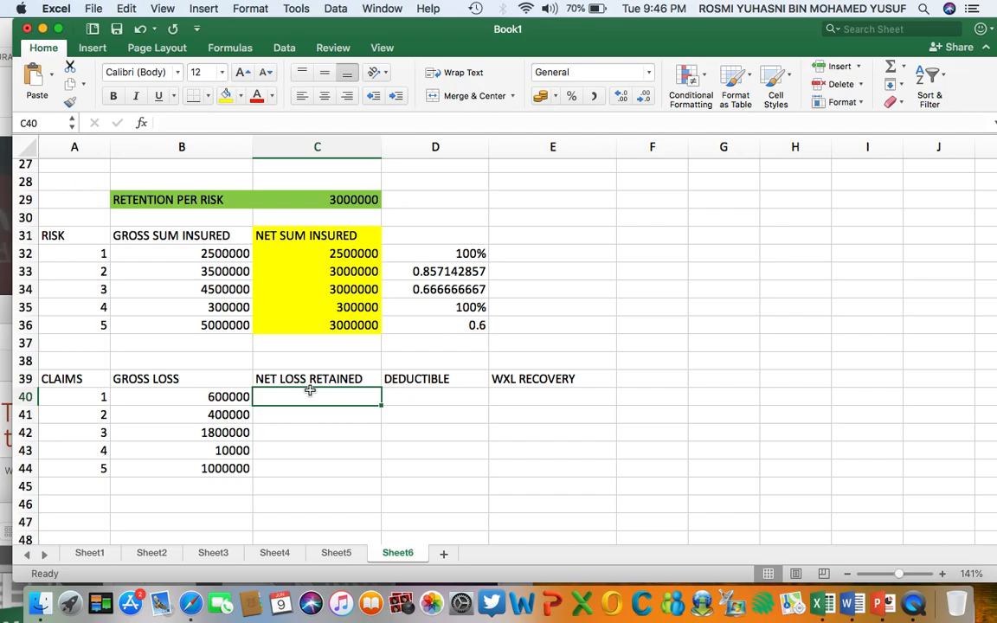
{"action": "type", "text": "600000"}
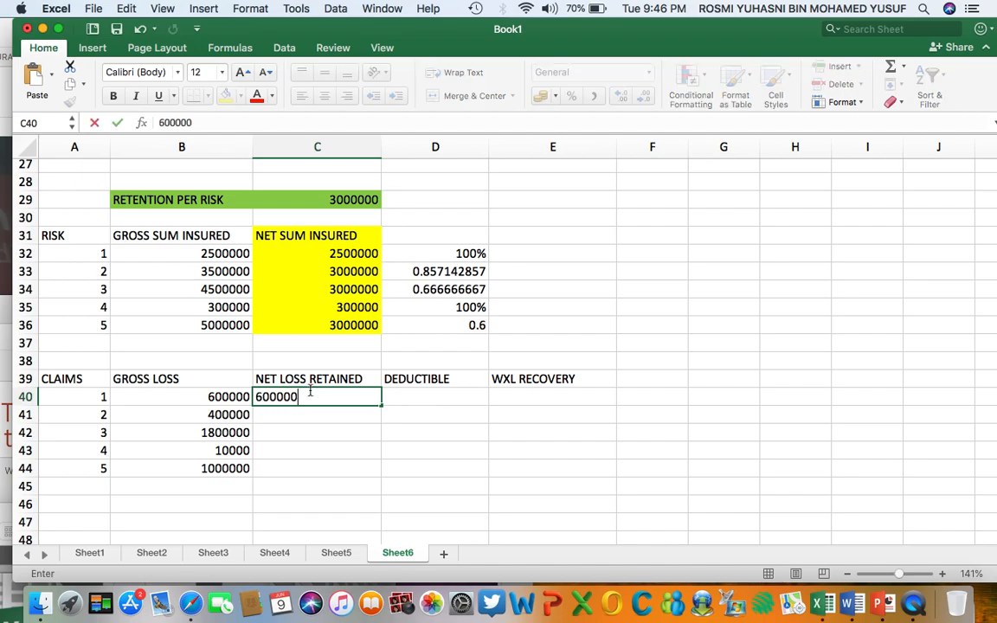
{"action": "key", "text": "Return"}
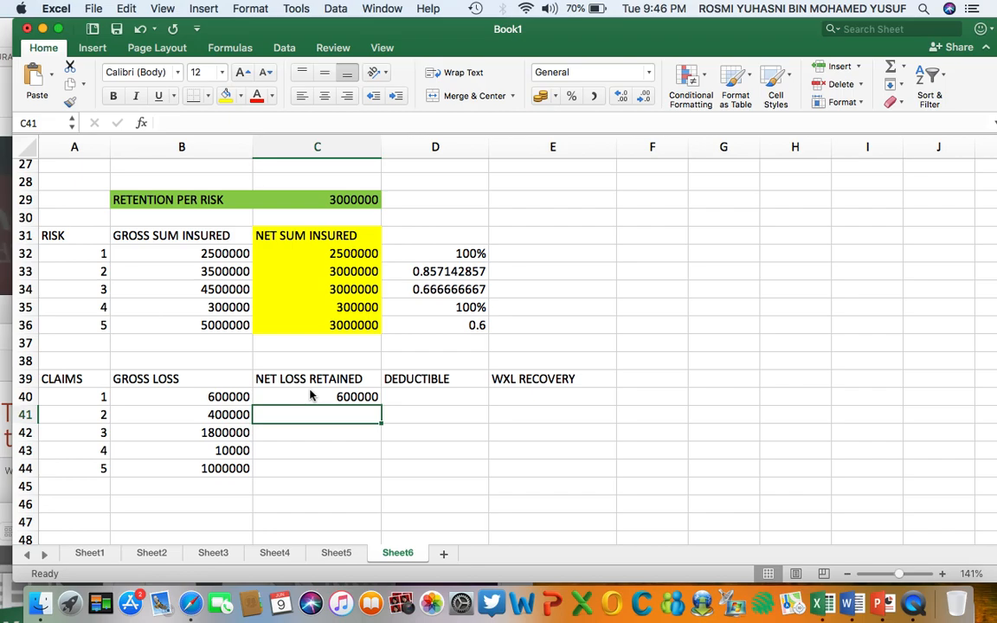
Calculate claim 2's net loss retained in C41 as its gross loss times risk 2's retained share, using =B41*D33.
{"action": "left_click", "coordinate": [204, 416]}
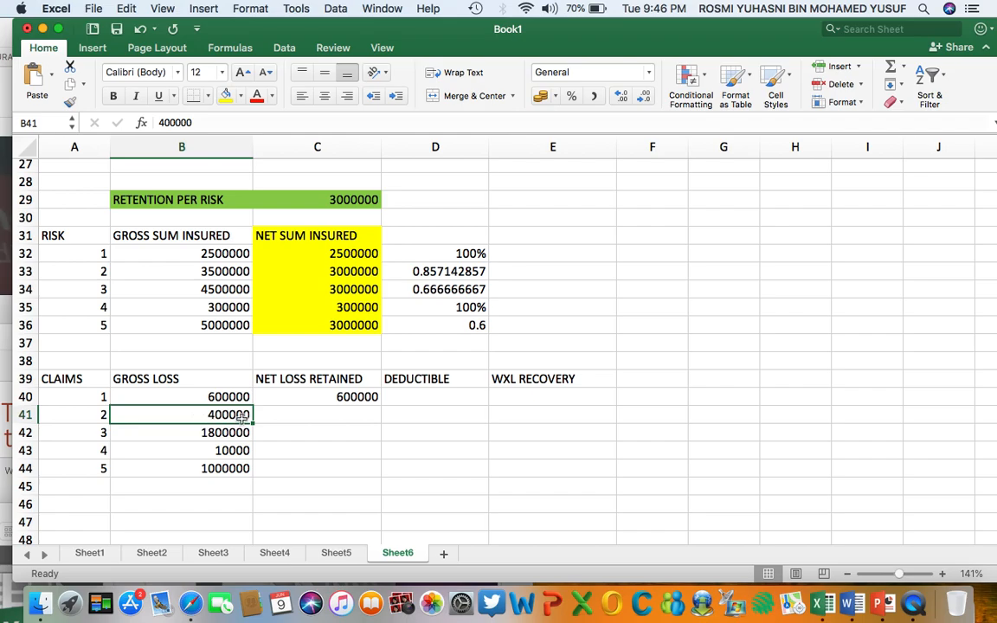
{"action": "left_click", "coordinate": [454, 272]}
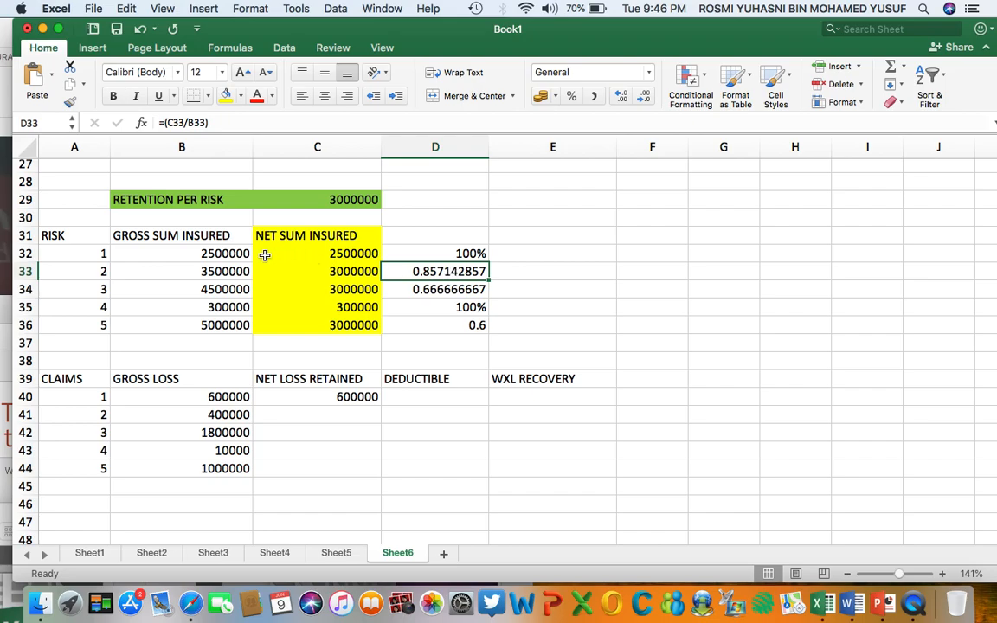
{"action": "left_click", "coordinate": [189, 272]}
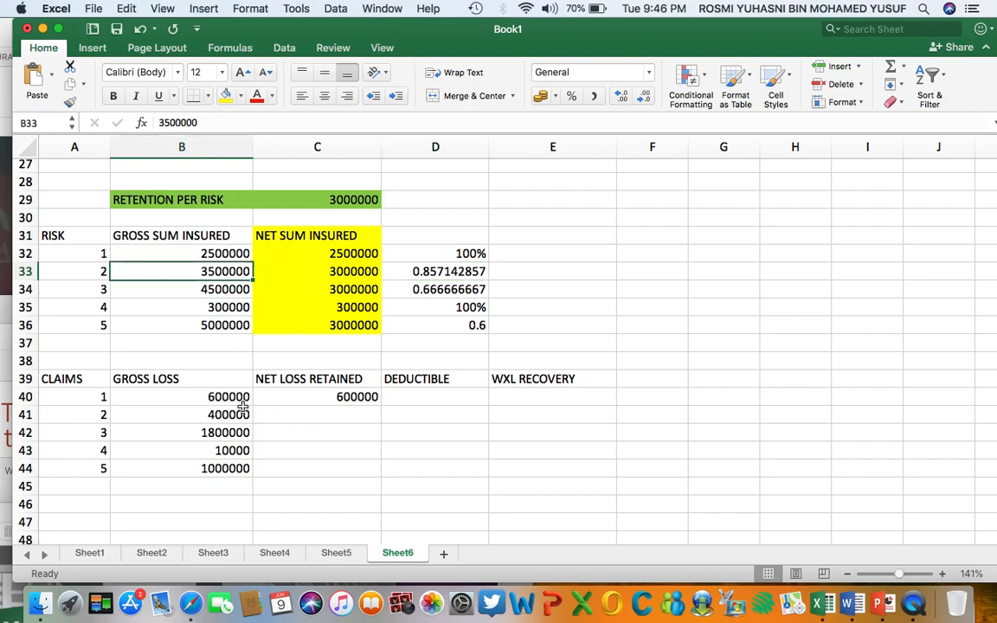
{"action": "left_click", "coordinate": [310, 417]}
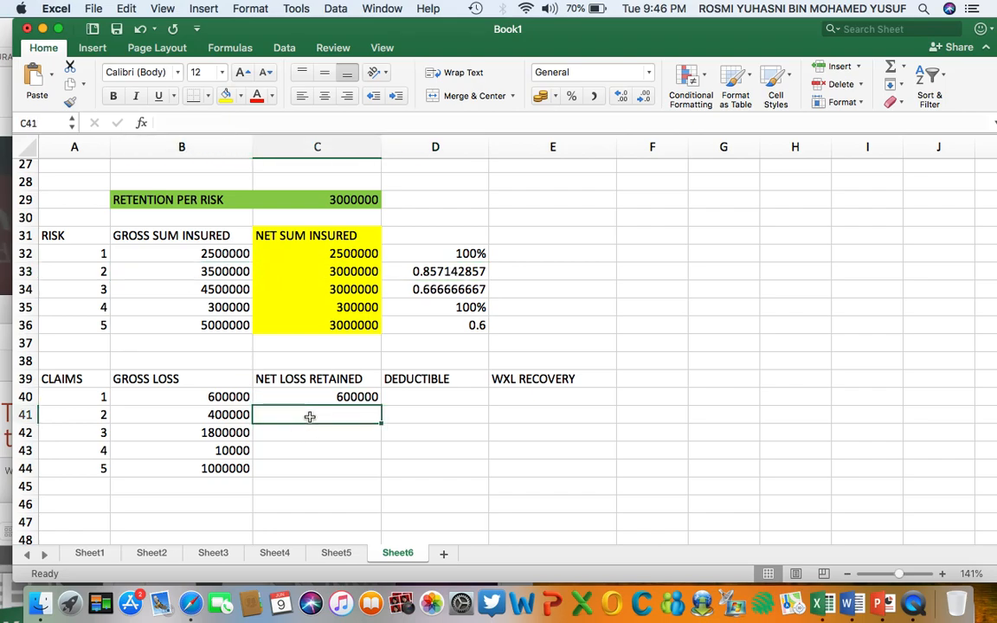
{"action": "type", "text": "="}
{"action": "left_click", "coordinate": [229, 415]}
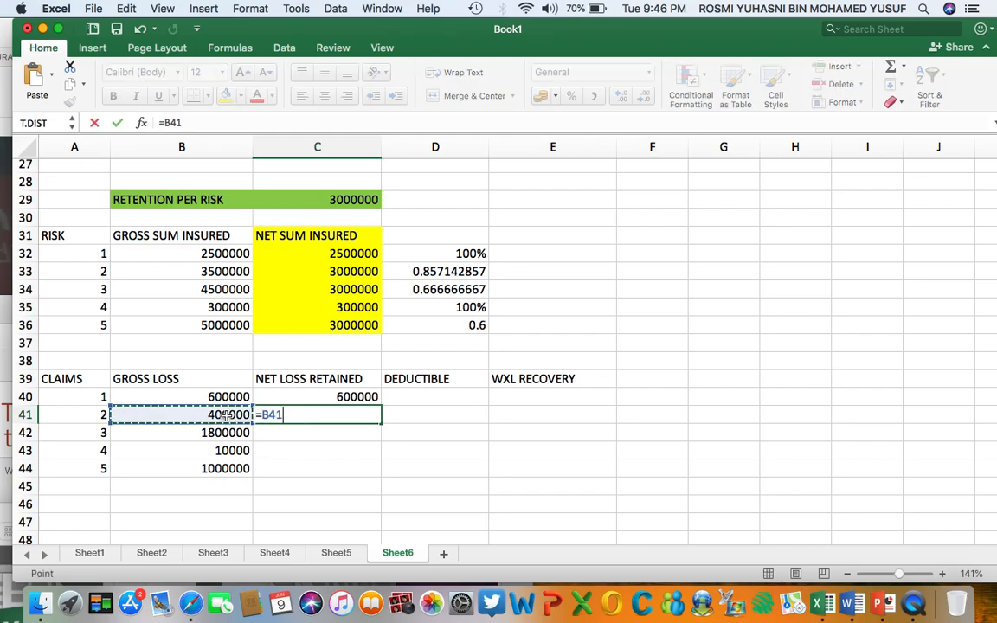
{"action": "type", "text": "*"}
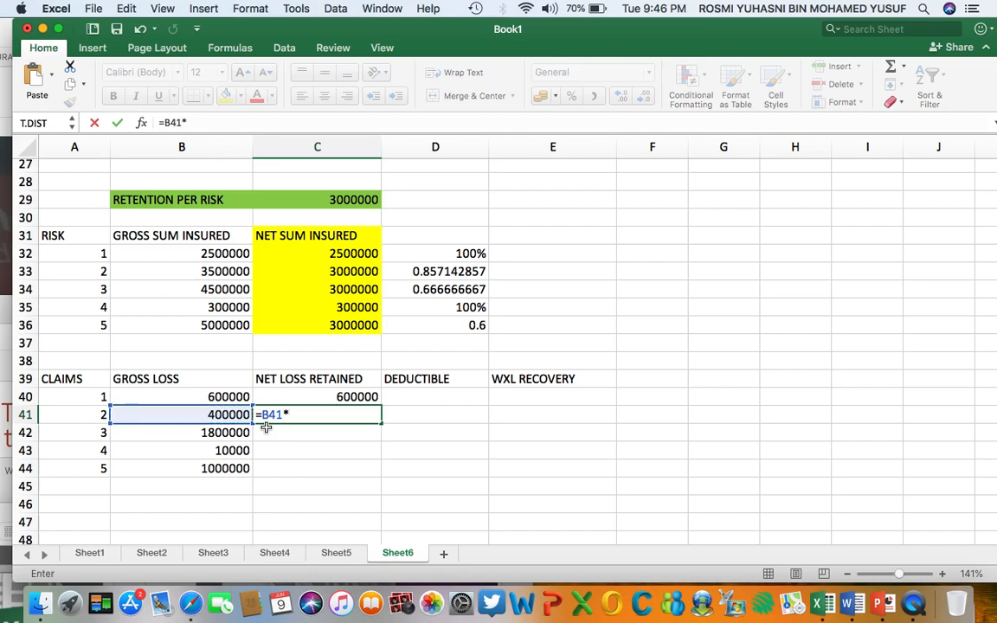
{"action": "left_click", "coordinate": [466, 271]}
{"action": "key", "text": "Return"}
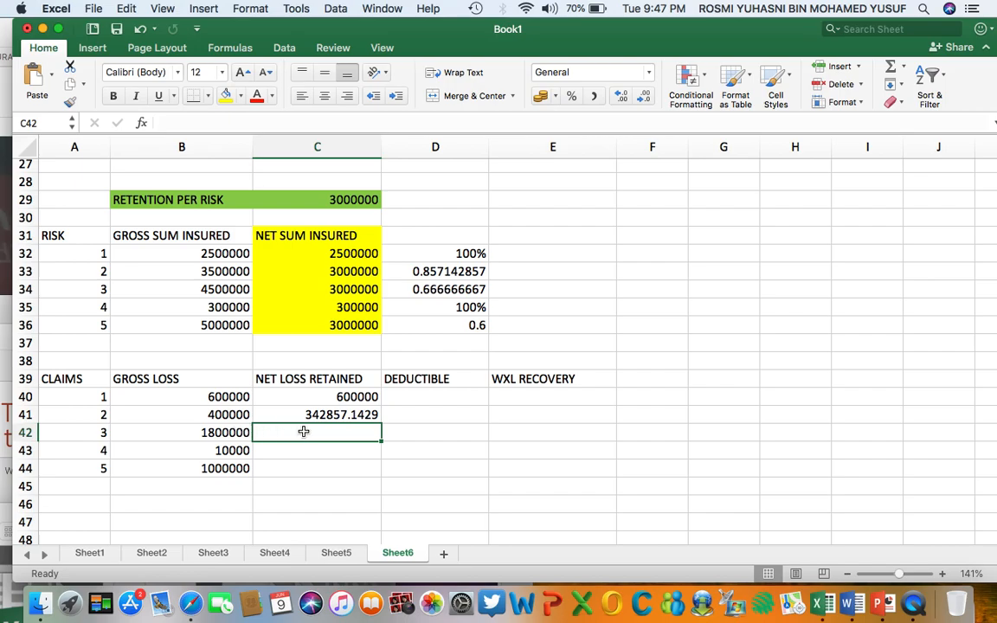
Calculate claim 3's net loss retained in C42 as its gross loss times risk 3's retained share, using =B42*D34.
{"action": "type", "text": "="}
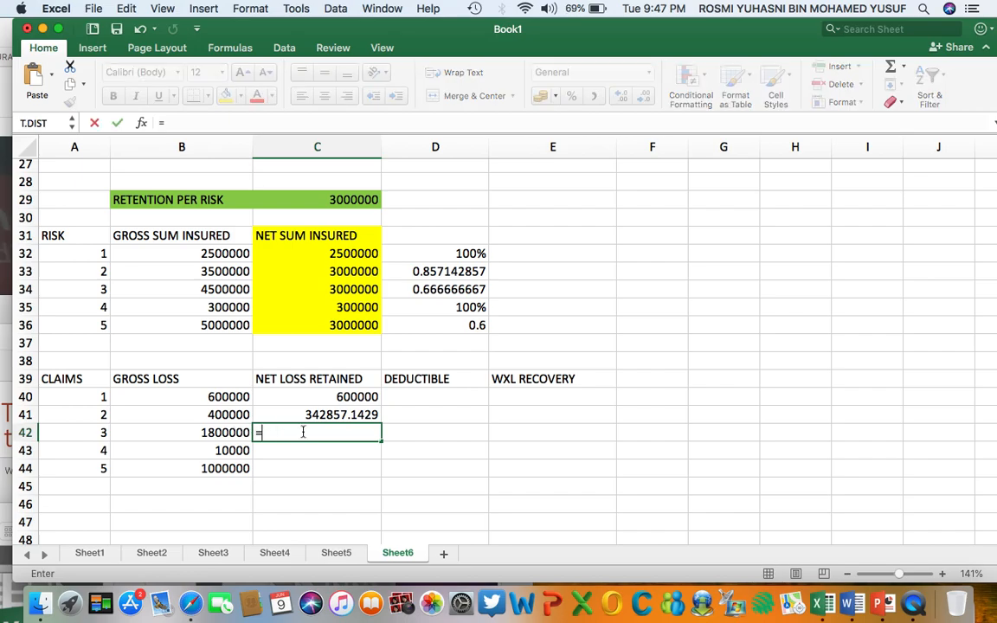
{"action": "left_click", "coordinate": [217, 431]}
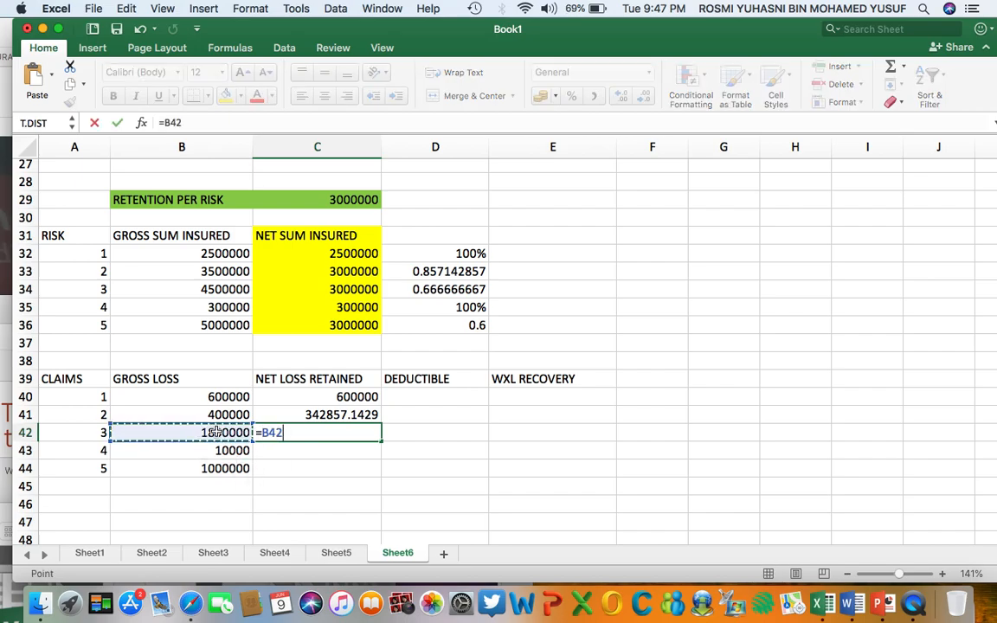
{"action": "type", "text": "*"}
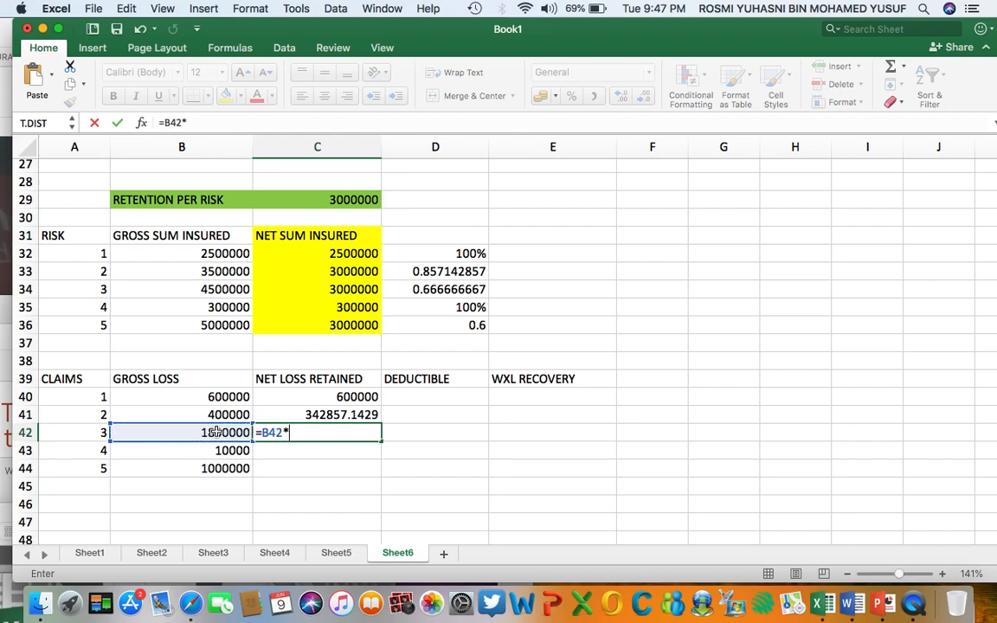
{"action": "left_click", "coordinate": [450, 290]}
{"action": "key", "text": "Return"}
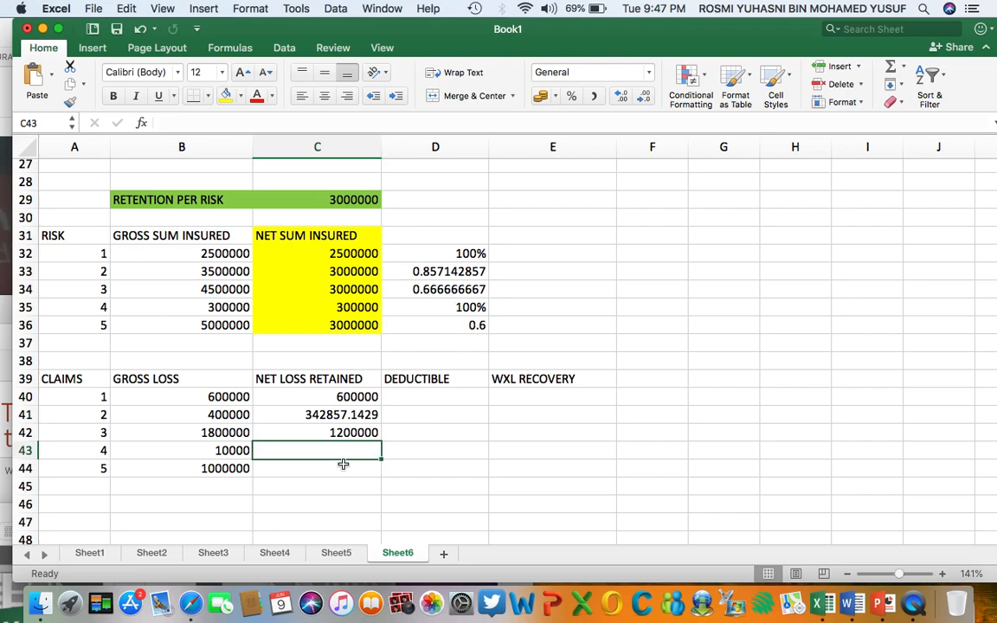
Enter 10000 as claim 4's net loss retained in C43, based on its gross loss and risk 4's retained share.
{"action": "left_click", "coordinate": [245, 451]}
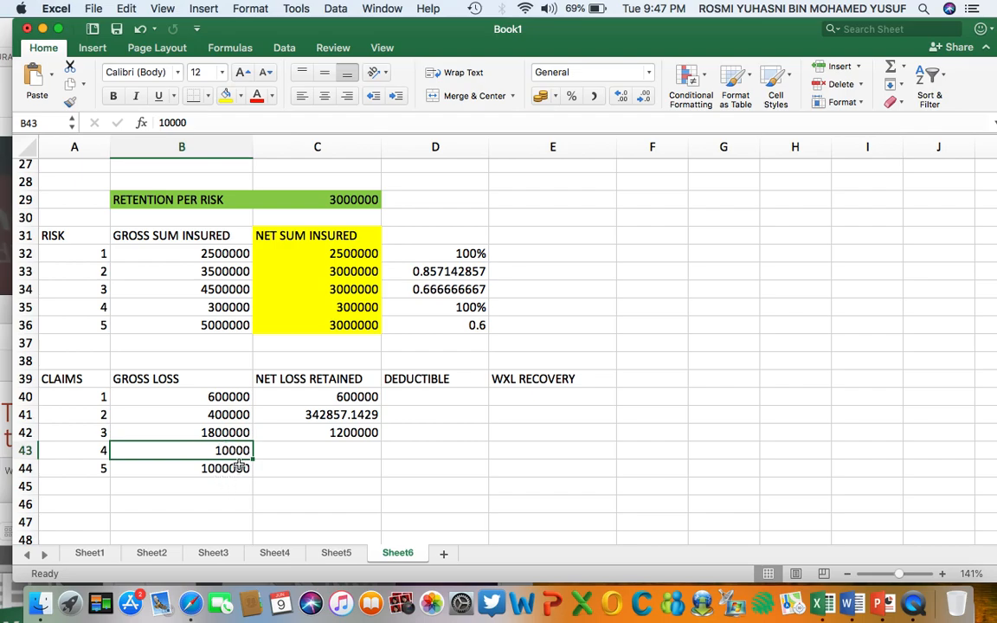
{"action": "left_click", "coordinate": [241, 307]}
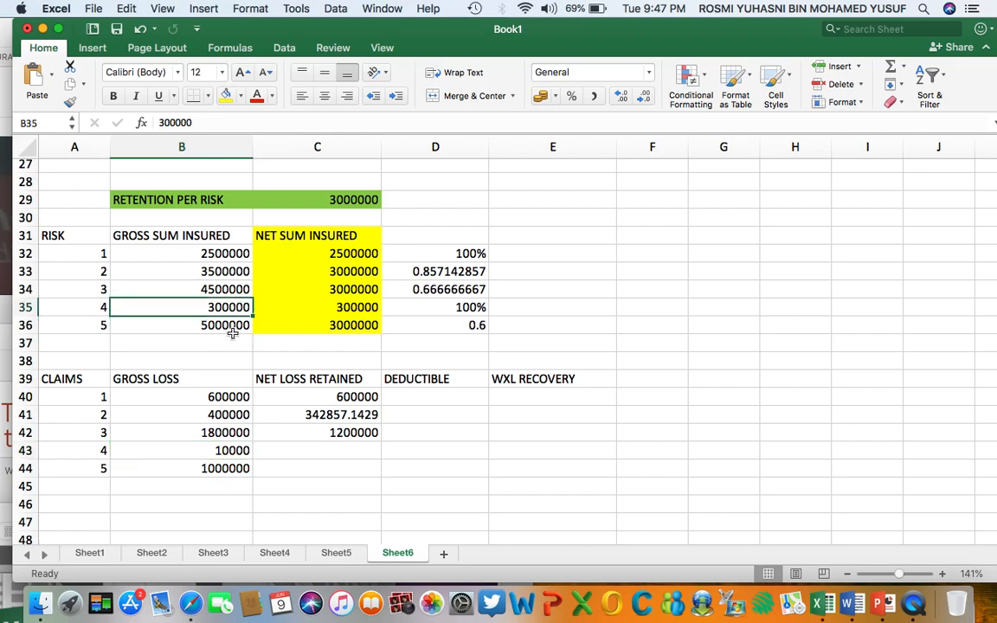
{"action": "left_click", "coordinate": [342, 308]}
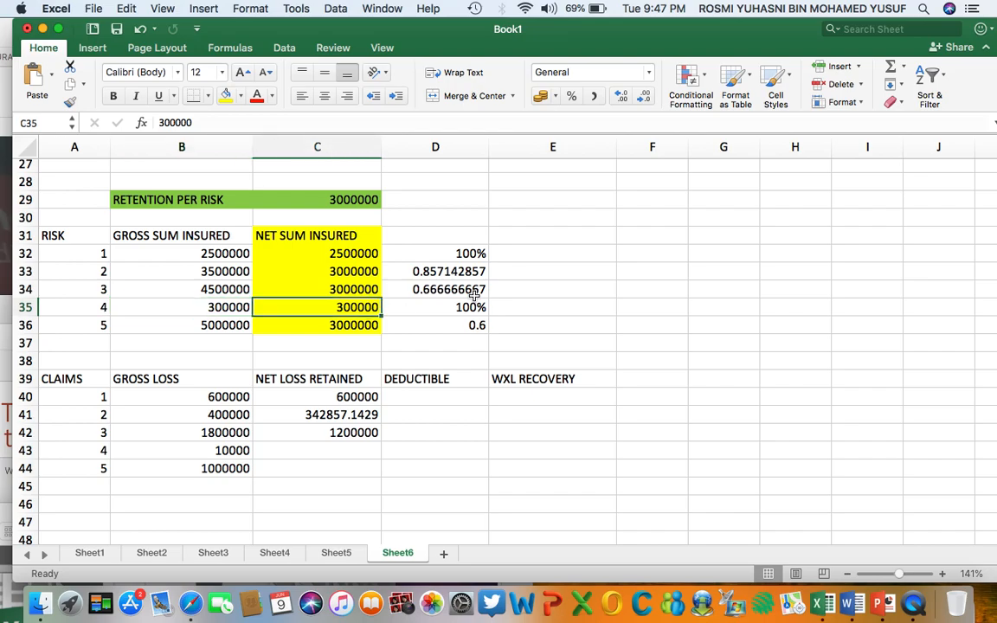
{"action": "left_click", "coordinate": [446, 307]}
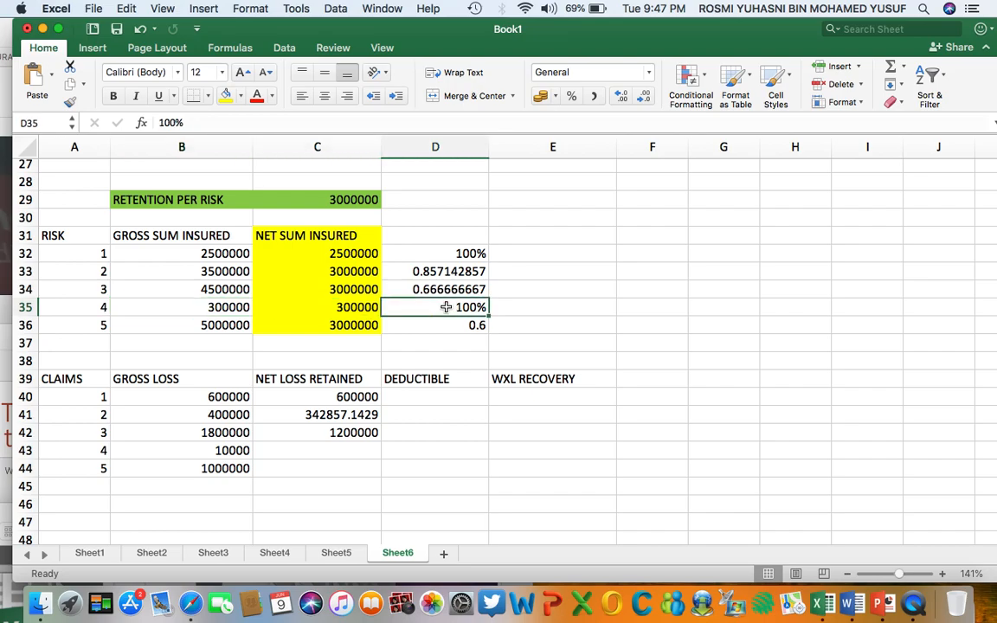
{"action": "left_click", "coordinate": [194, 308]}
{"action": "left_click", "coordinate": [239, 451]}
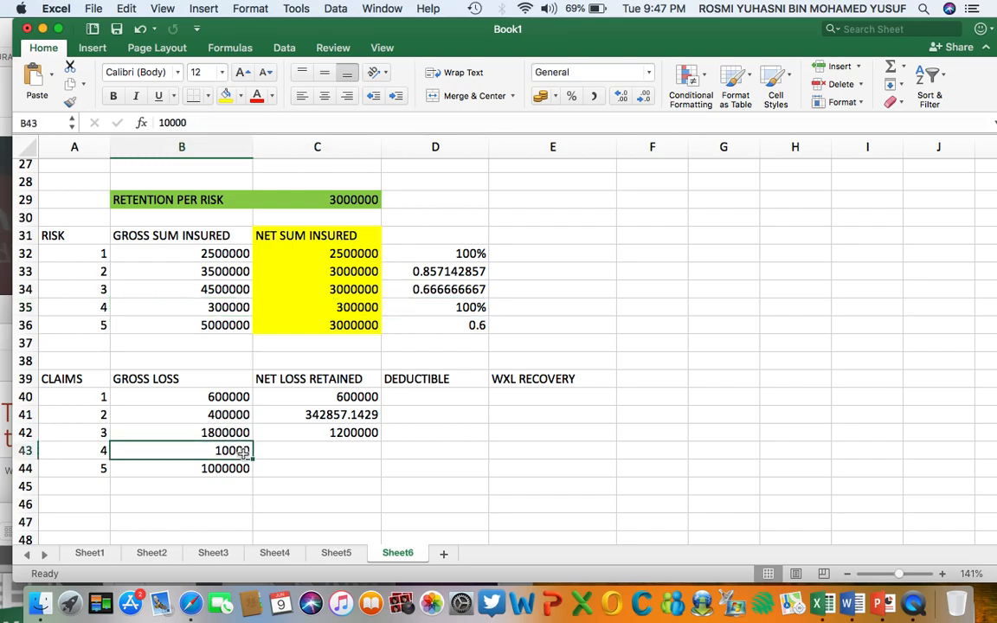
{"action": "left_click", "coordinate": [310, 456]}
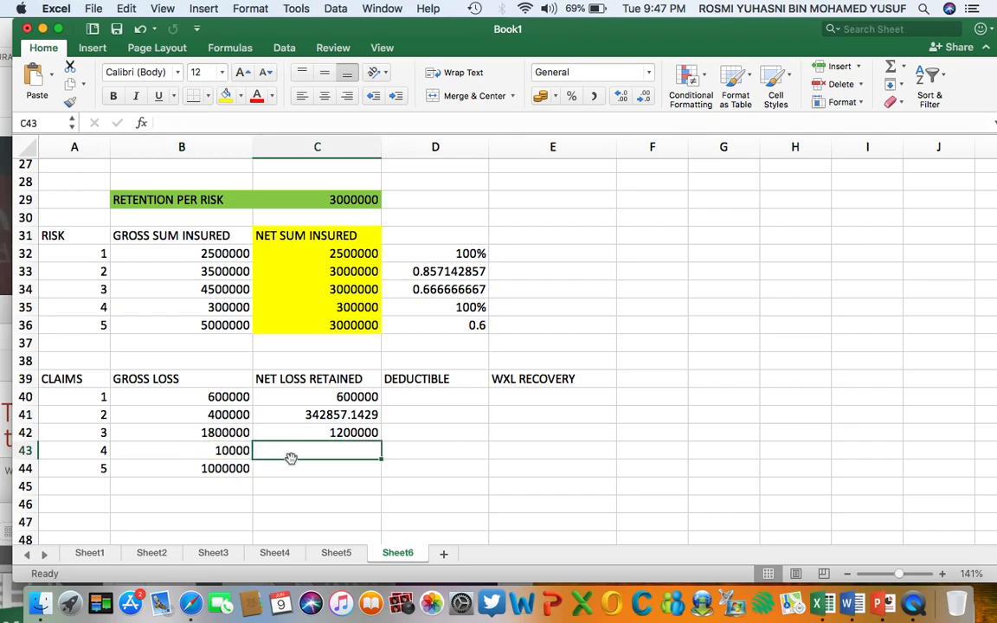
{"action": "type", "text": "10000"}
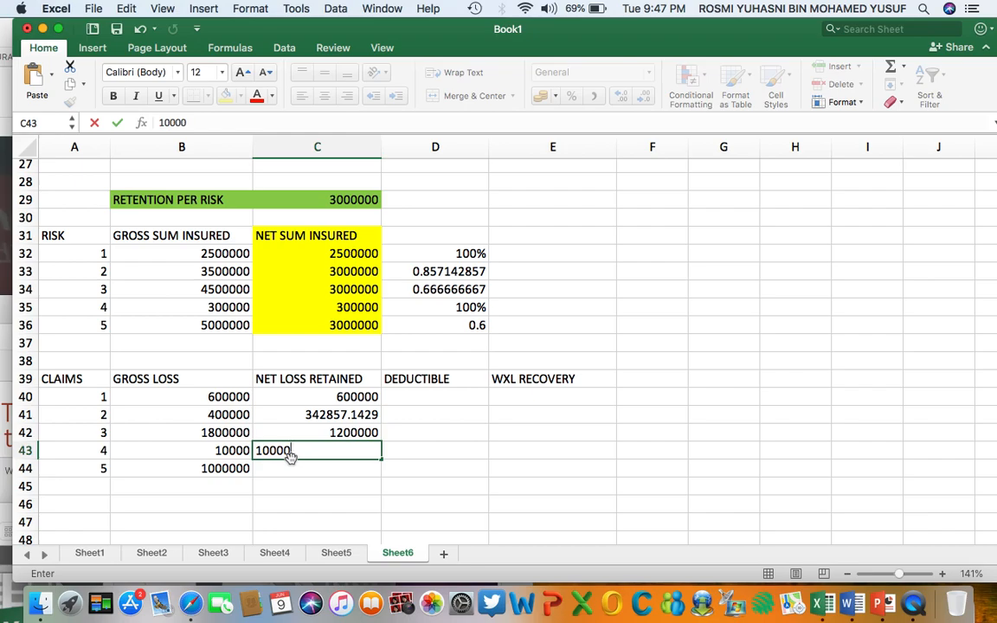
{"action": "key", "text": "Return"}
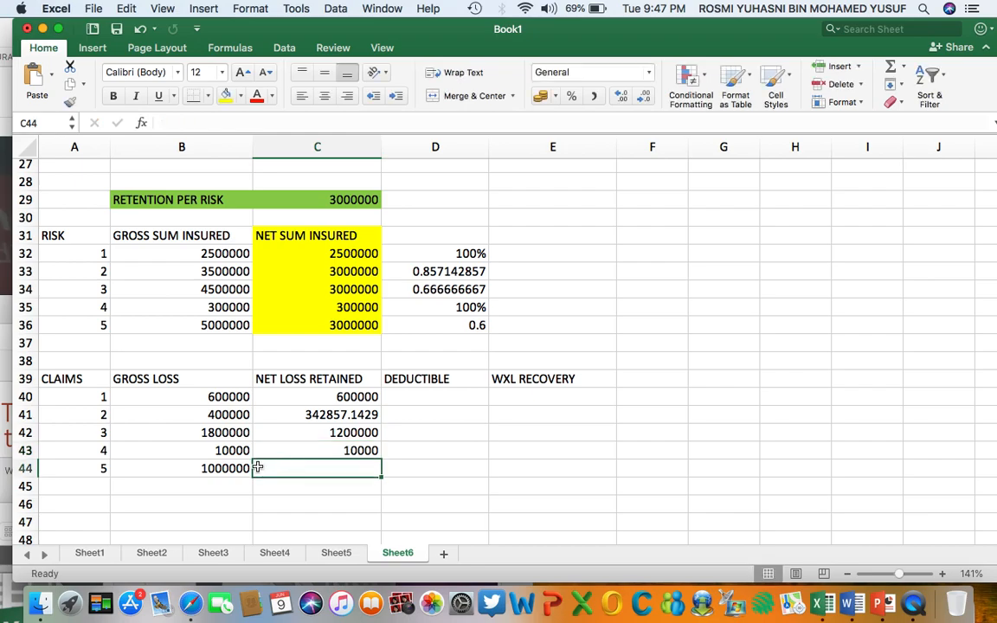
Calculate claim 5's net loss retained in C44 as its gross loss times risk 5's retained share, using =B44*D36.
{"action": "left_click", "coordinate": [219, 325]}
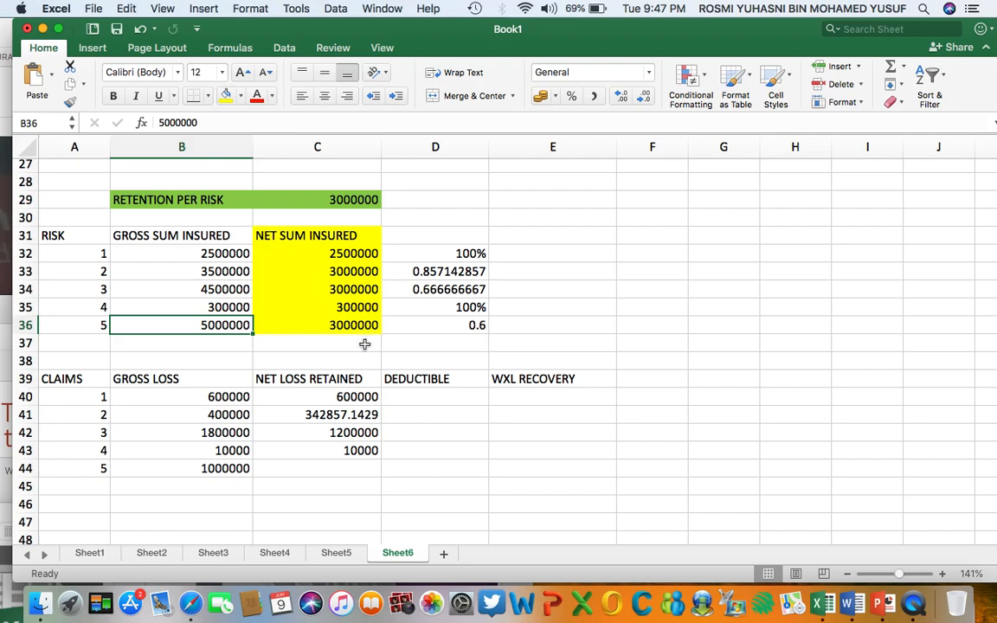
{"action": "left_click", "coordinate": [447, 325]}
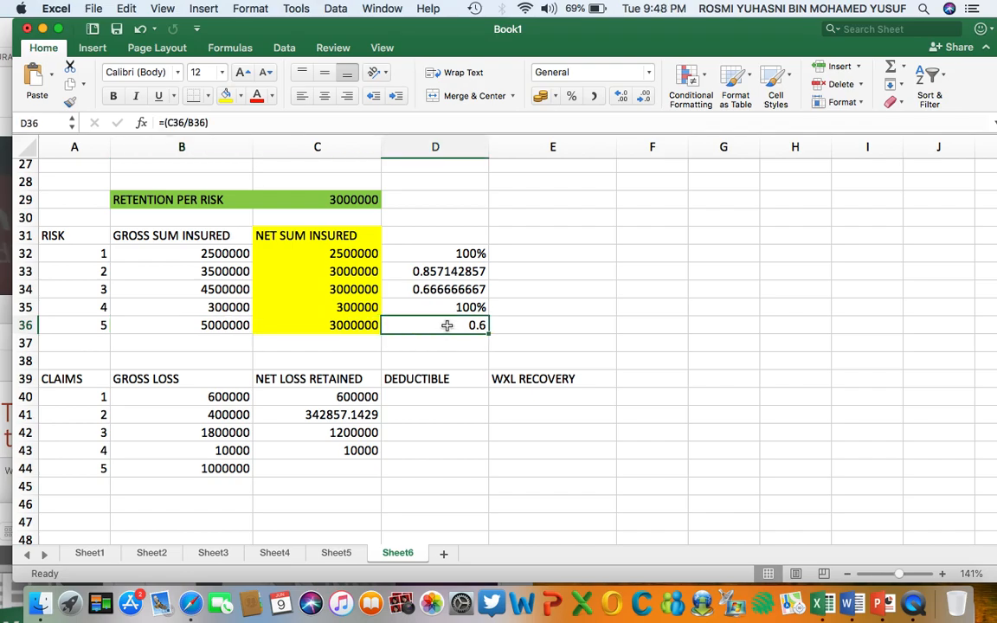
{"action": "left_click", "coordinate": [291, 467]}
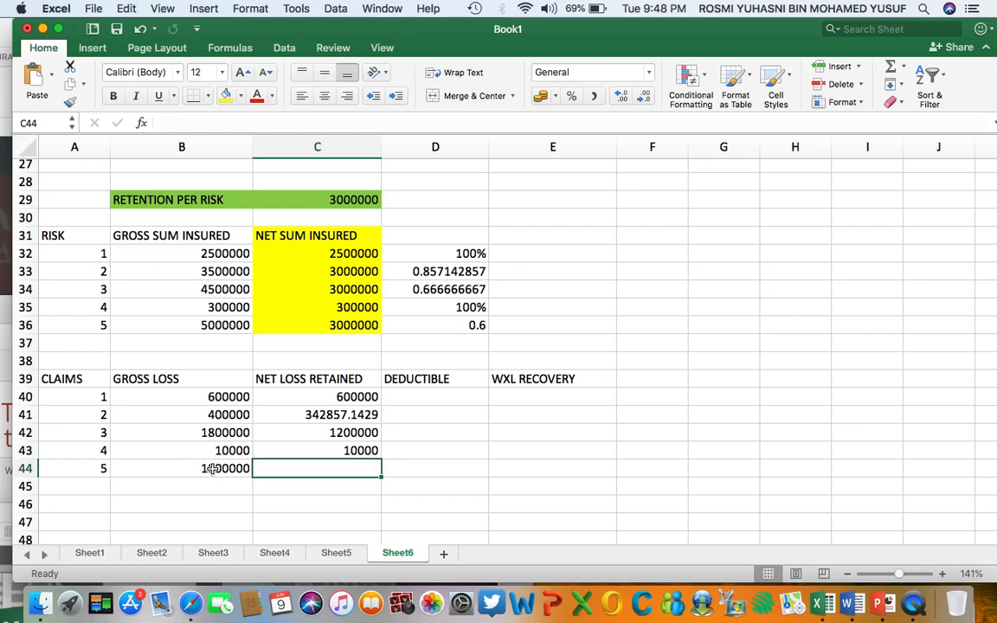
{"action": "type", "text": "="}
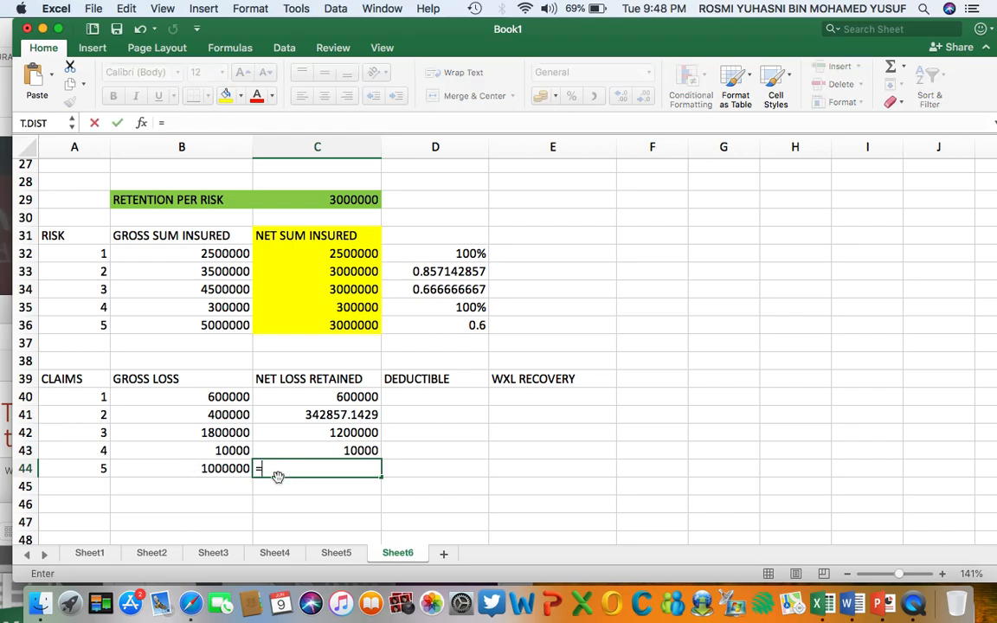
{"action": "left_click", "coordinate": [224, 468]}
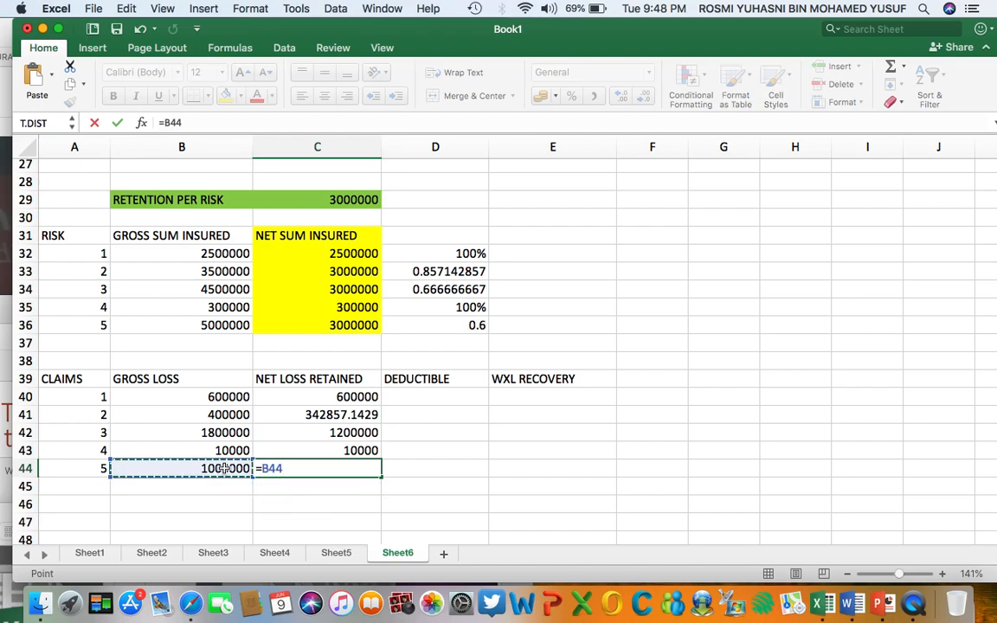
{"action": "type", "text": "*"}
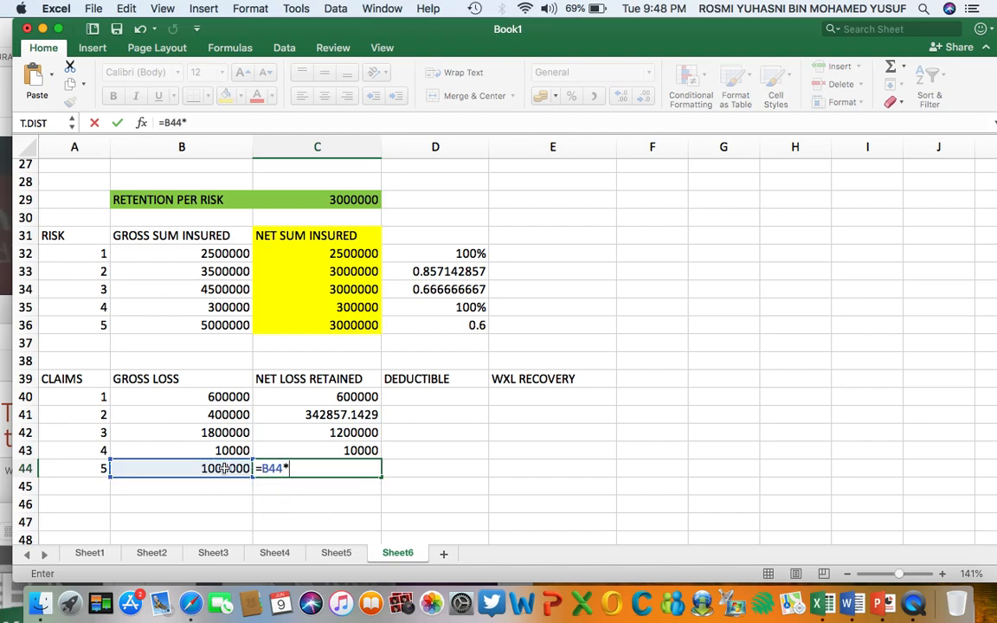
{"action": "left_click", "coordinate": [450, 327]}
{"action": "key", "text": "Return"}
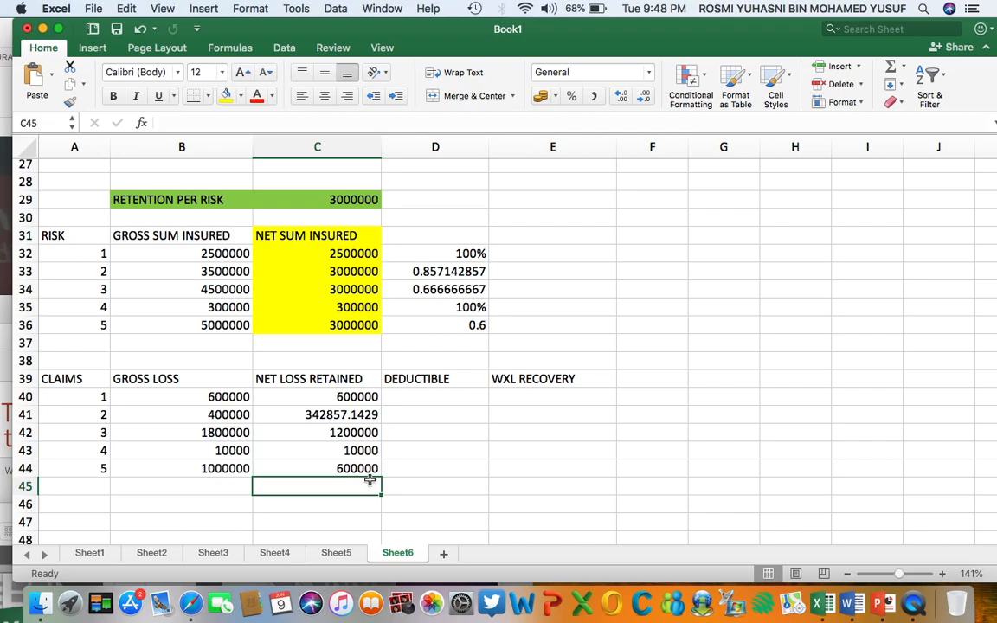
Check the working excess of loss terms in the problem statement against the empty deductible and WXL recovery columns of the claims table.
{"action": "left_click", "coordinate": [401, 470]}
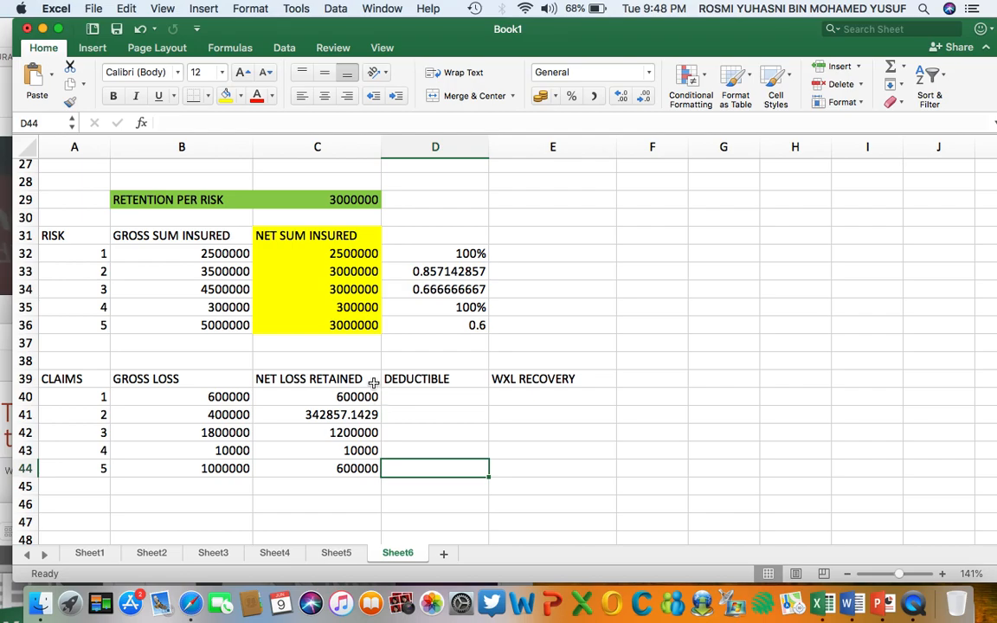
{"action": "scroll", "coordinate": [374, 383], "scroll_direction": "up", "scroll_amount": 10}
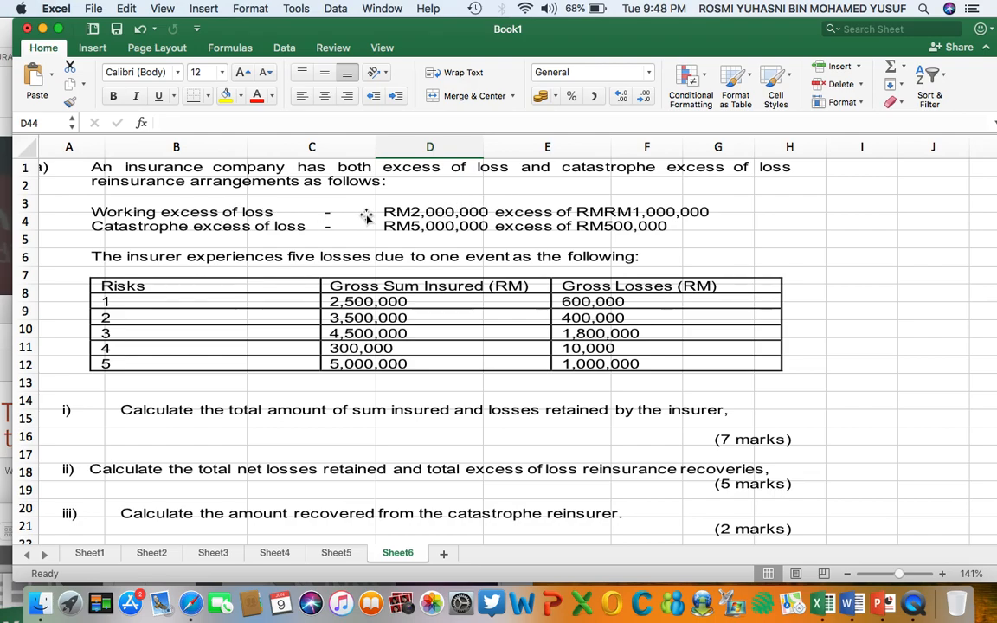
{"action": "scroll", "coordinate": [387, 317], "scroll_direction": "down", "scroll_amount": 10}
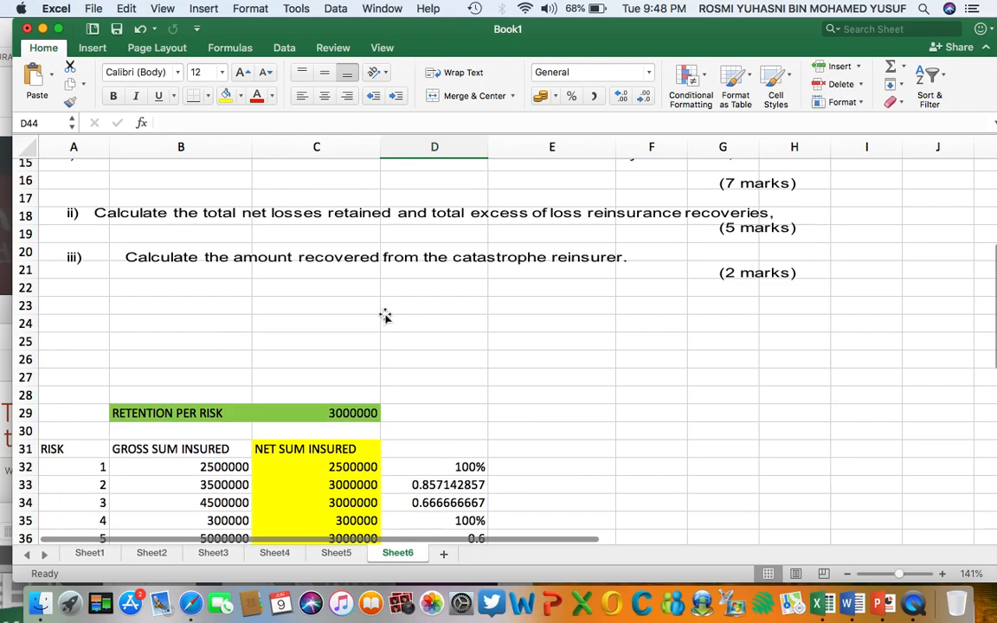
{"action": "scroll", "coordinate": [426, 333], "scroll_direction": "down", "scroll_amount": 3}
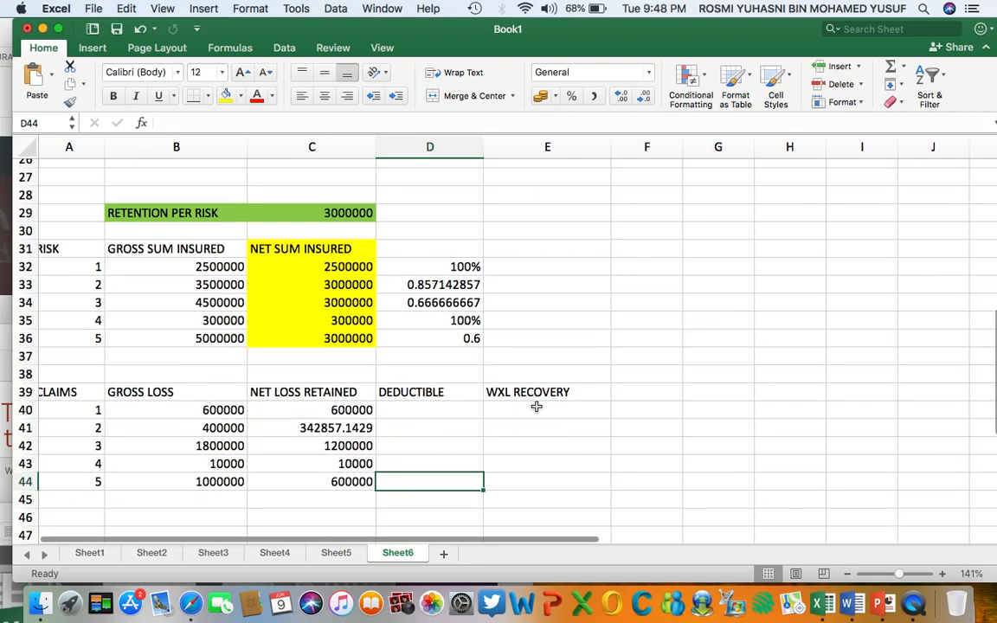
{"action": "left_click_drag", "start_coordinate": [515, 394], "coordinate": [518, 480]}
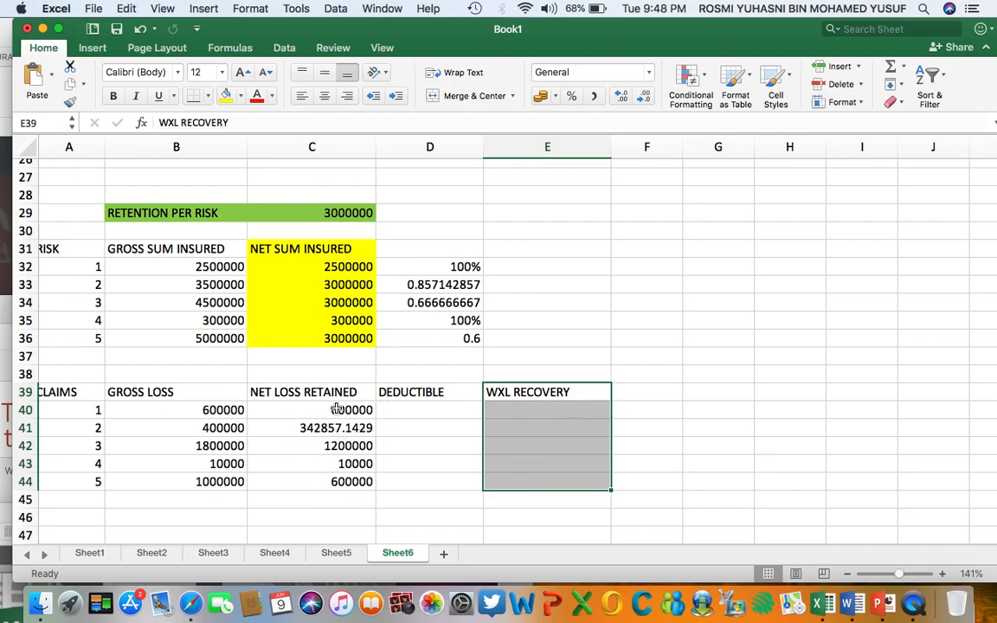
{"action": "left_click", "coordinate": [431, 407]}
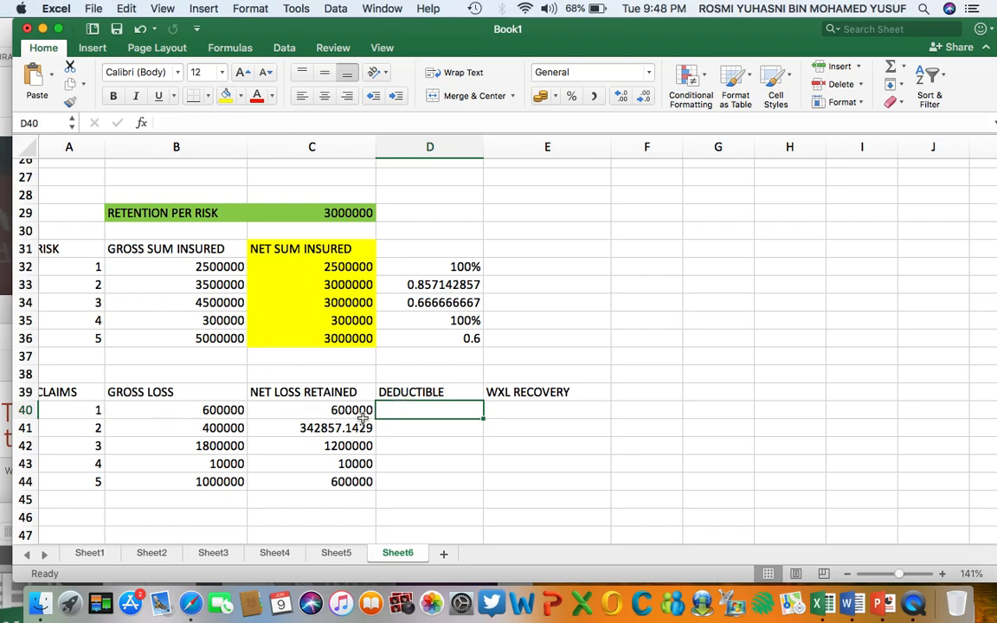
{"action": "scroll", "coordinate": [430, 405], "scroll_direction": "up", "scroll_amount": 10}
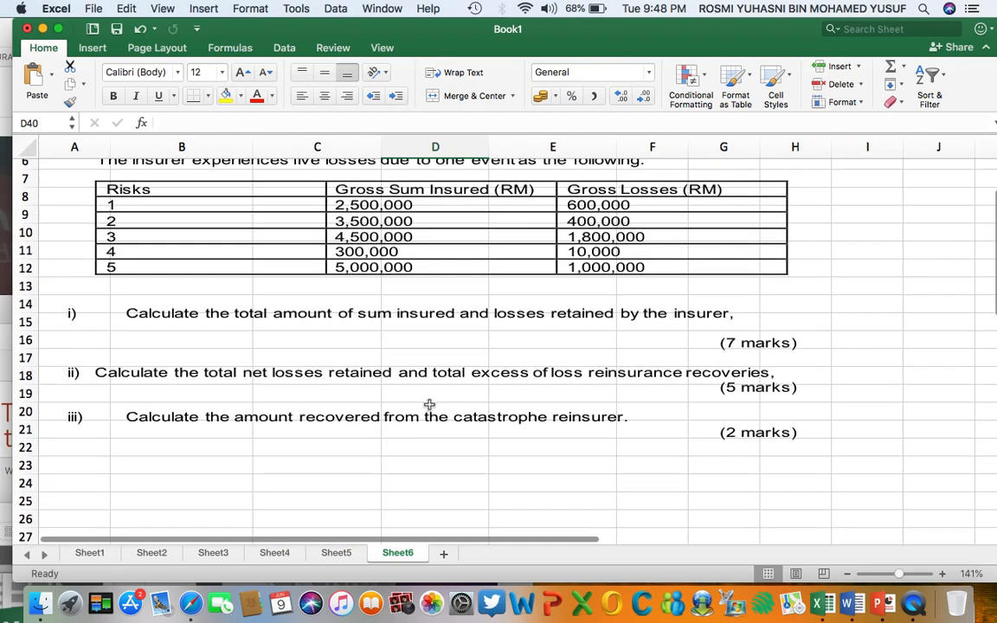
{"action": "scroll", "coordinate": [429, 405], "scroll_direction": "up", "scroll_amount": 3}
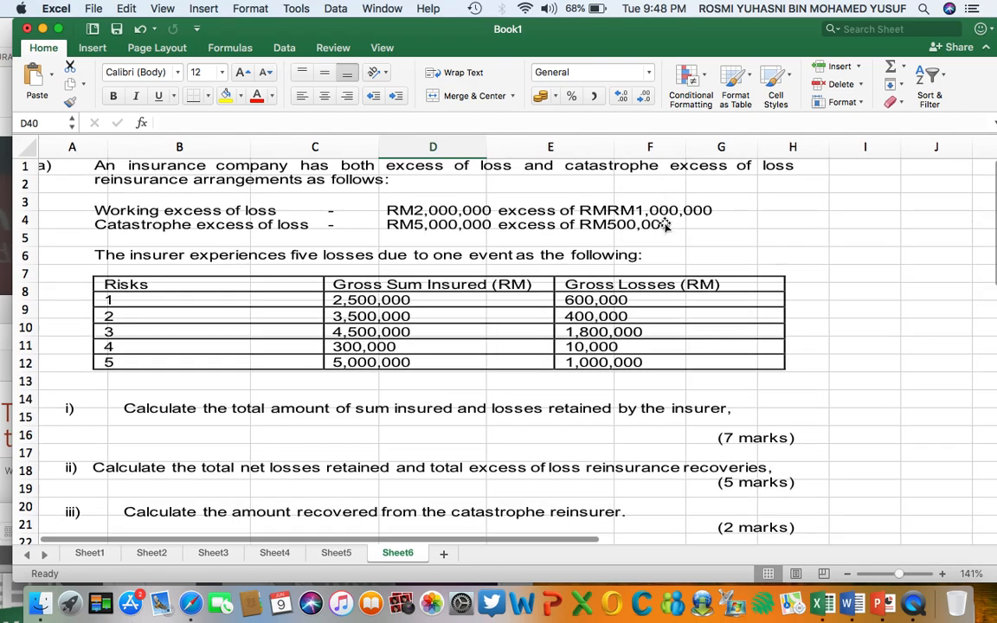
{"action": "scroll", "coordinate": [510, 321], "scroll_direction": "down", "scroll_amount": 12}
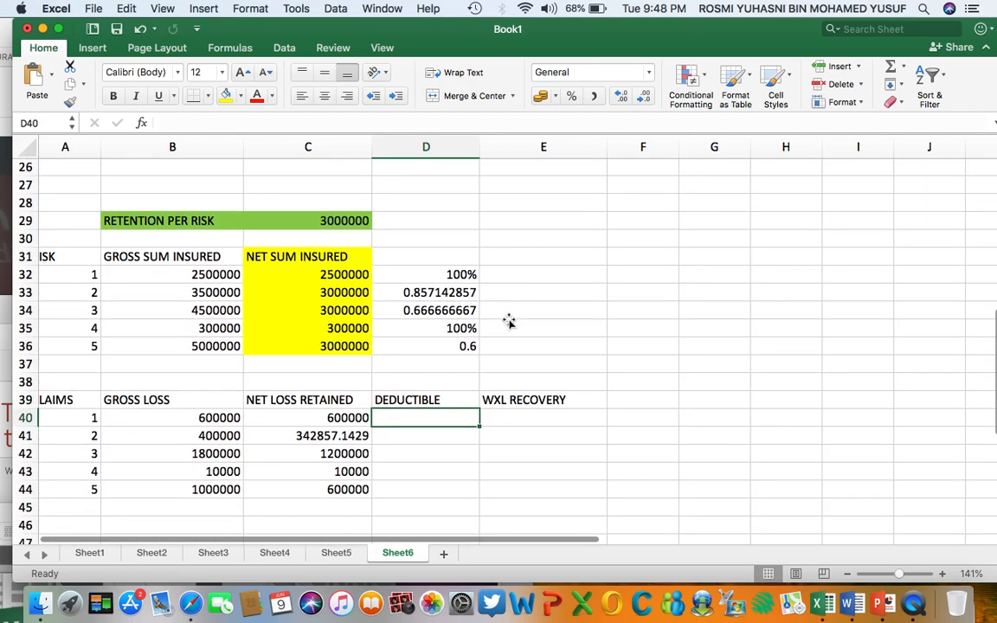
Enter 600000 as claim 1's deductible in D40 and 0 as its WXL recovery in E40, checking them against the working excess of loss terms.
{"action": "double_click", "coordinate": [419, 417]}
{"action": "type", "text": "600000"}
{"action": "left_click", "coordinate": [499, 420]}
{"action": "type", "text": "0"}
{"action": "key", "text": "Return"}
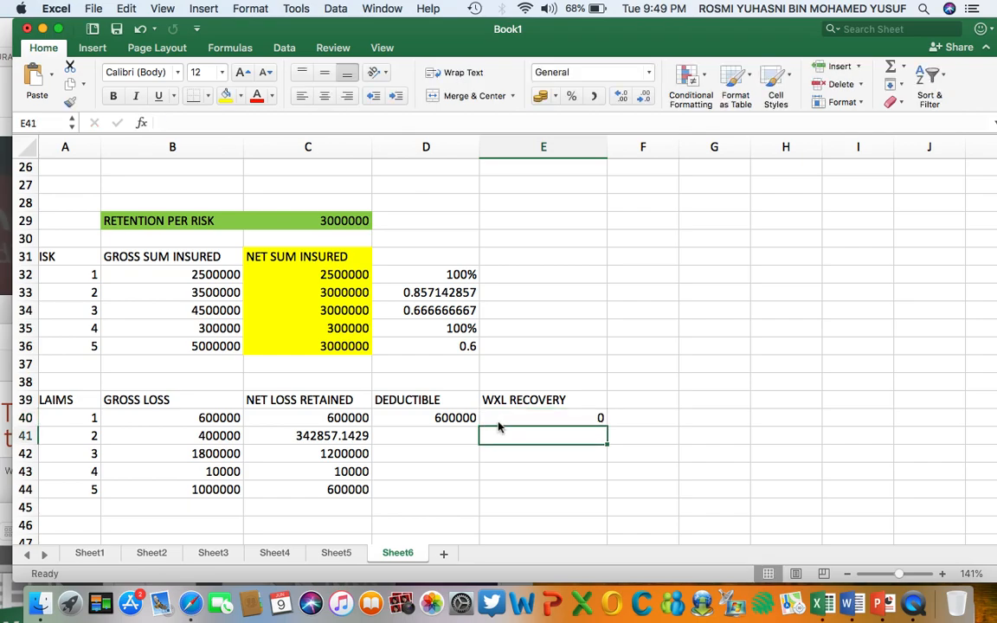
{"action": "left_click", "coordinate": [343, 417]}
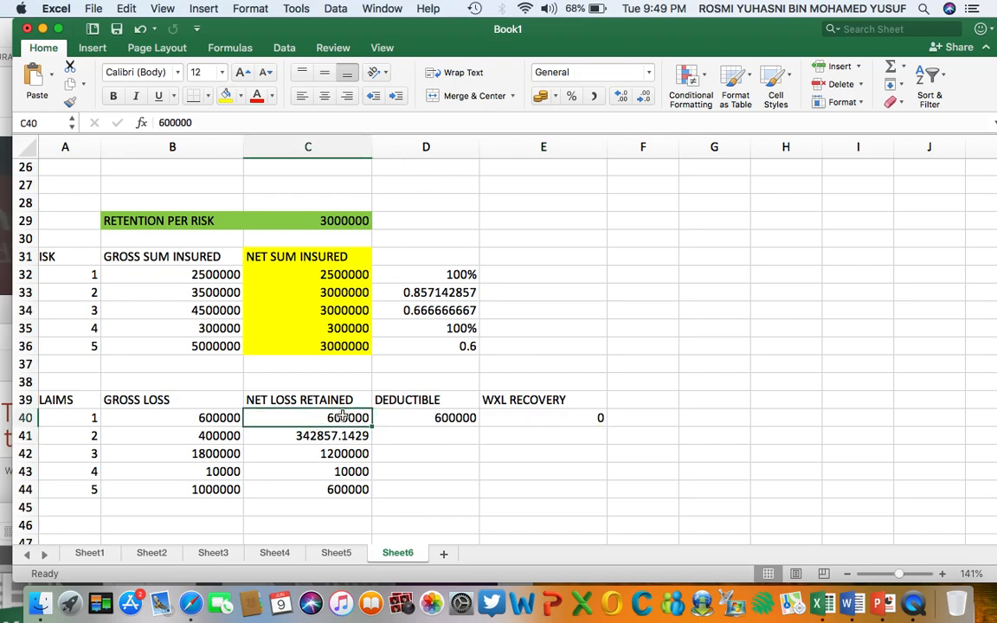
{"action": "scroll", "coordinate": [345, 415], "scroll_direction": "up", "scroll_amount": 10}
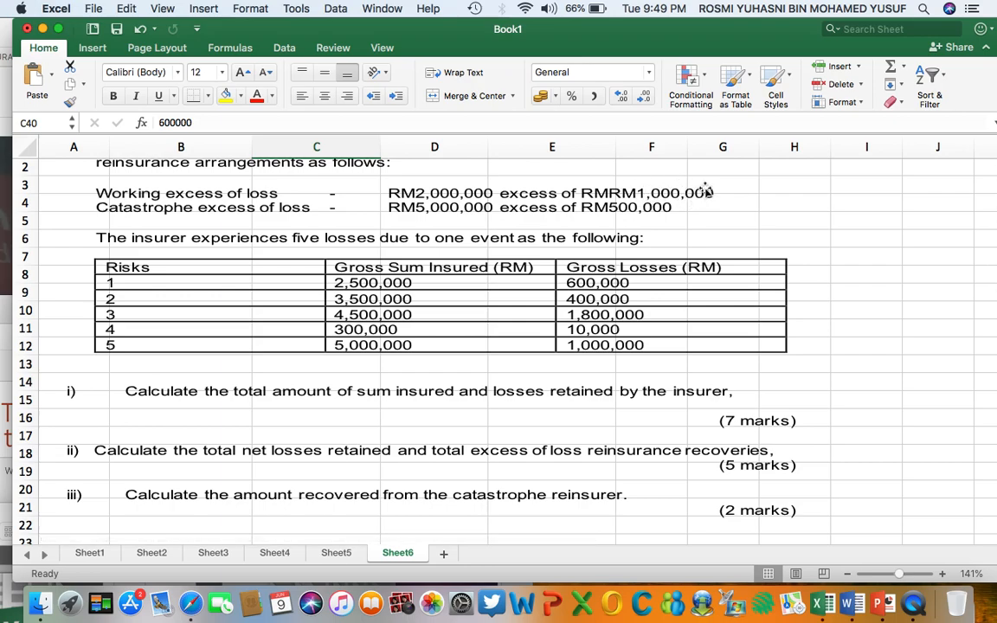
{"action": "scroll", "coordinate": [596, 343], "scroll_direction": "down", "scroll_amount": 10}
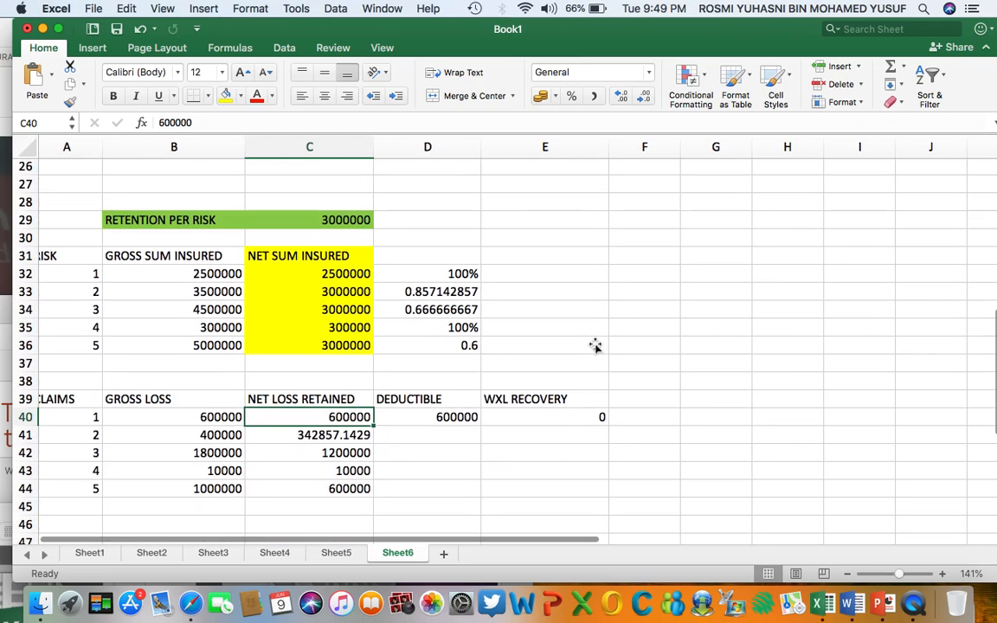
Enter 0 as claim 2's WXL recovery in E41, based on the RM1,000,000 working excess of loss deductible.
{"action": "left_click", "coordinate": [447, 391]}
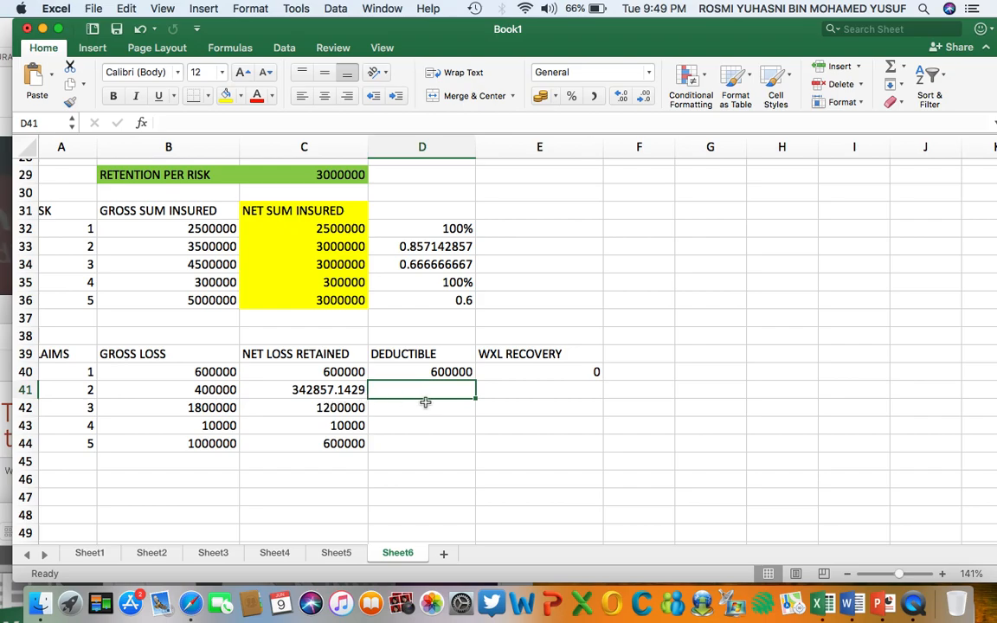
{"action": "scroll", "coordinate": [425, 402], "scroll_direction": "up", "scroll_amount": 10}
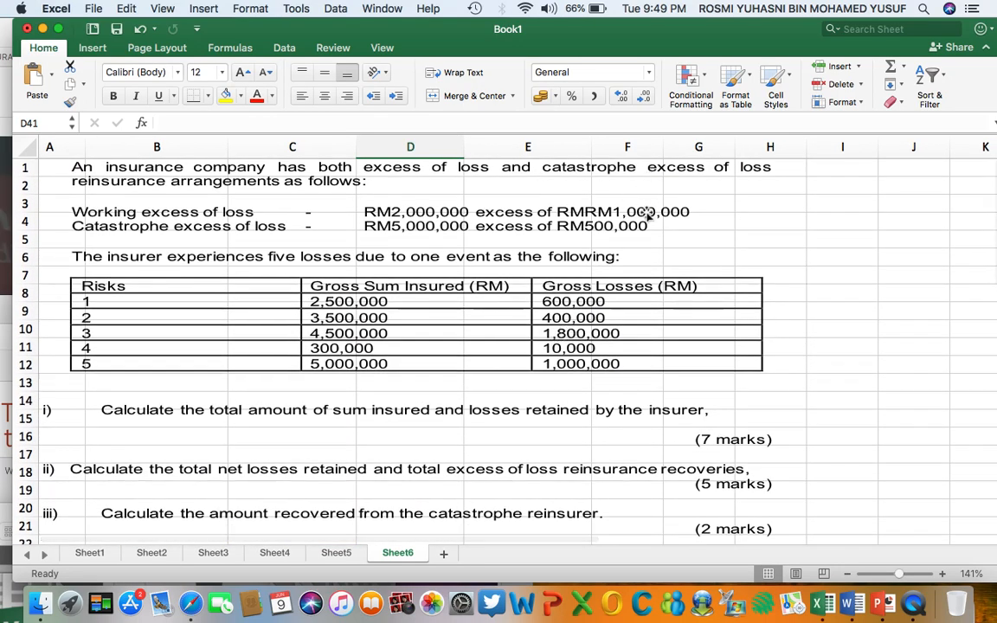
{"action": "scroll", "coordinate": [649, 203], "scroll_direction": "down", "scroll_amount": 8}
{"action": "scroll", "coordinate": [647, 214], "scroll_direction": "down", "scroll_amount": 3}
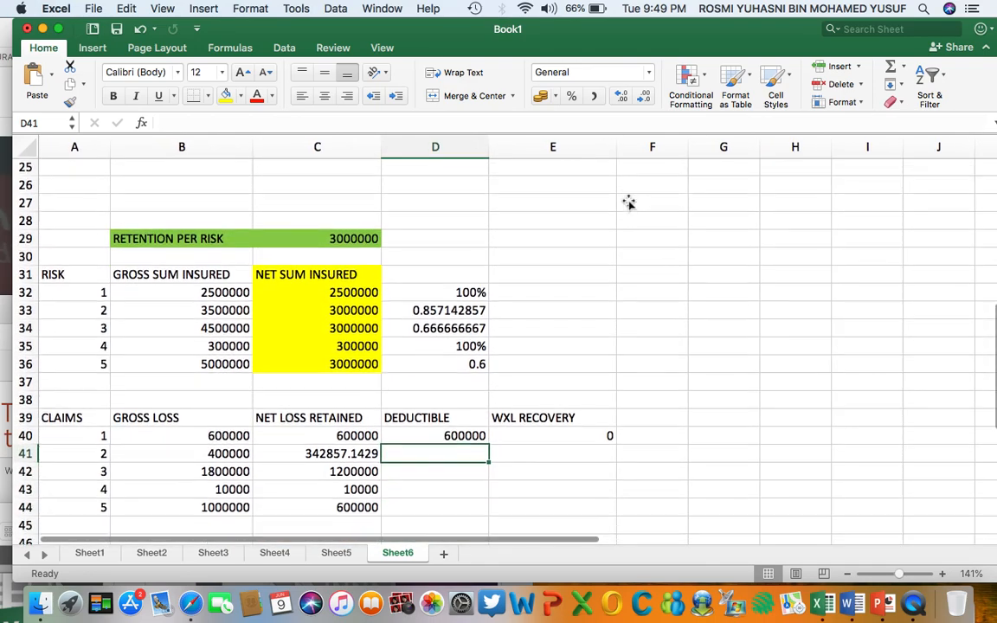
{"action": "left_click", "coordinate": [539, 451]}
{"action": "type", "text": "0"}
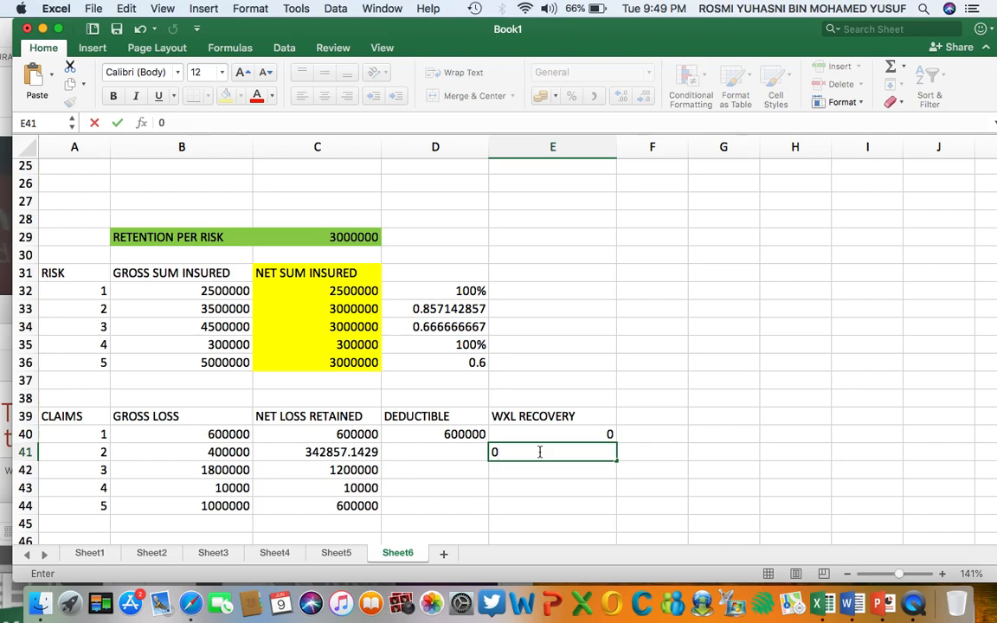
{"action": "key", "text": "Return"}
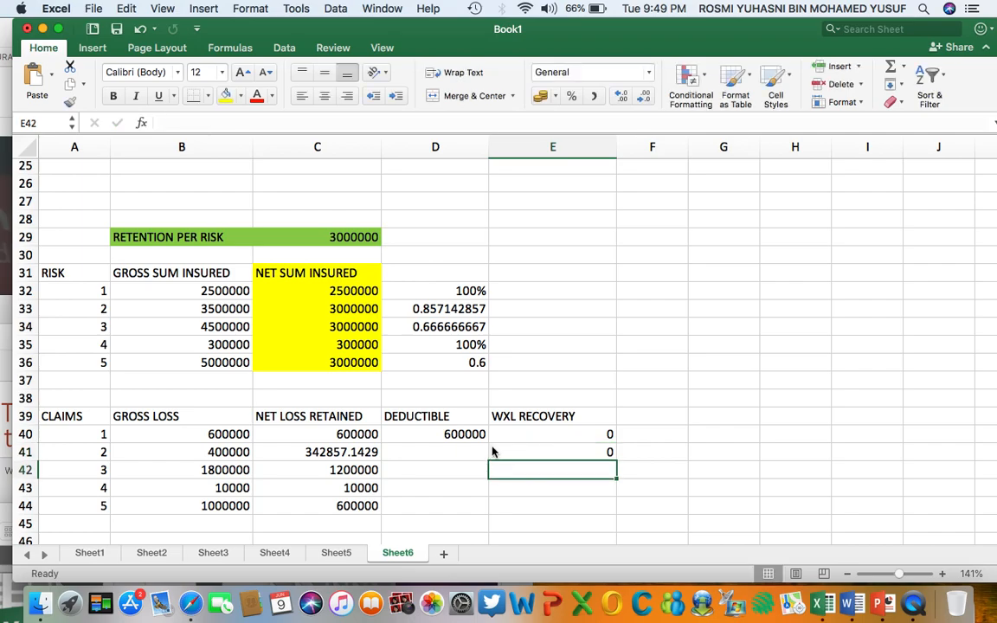
Enter 342857.14 as claim 2's deductible in D41 and compare its net loss retained with the working excess of loss terms.
{"action": "left_click", "coordinate": [434, 452]}
{"action": "type", "text": "342857.14"}
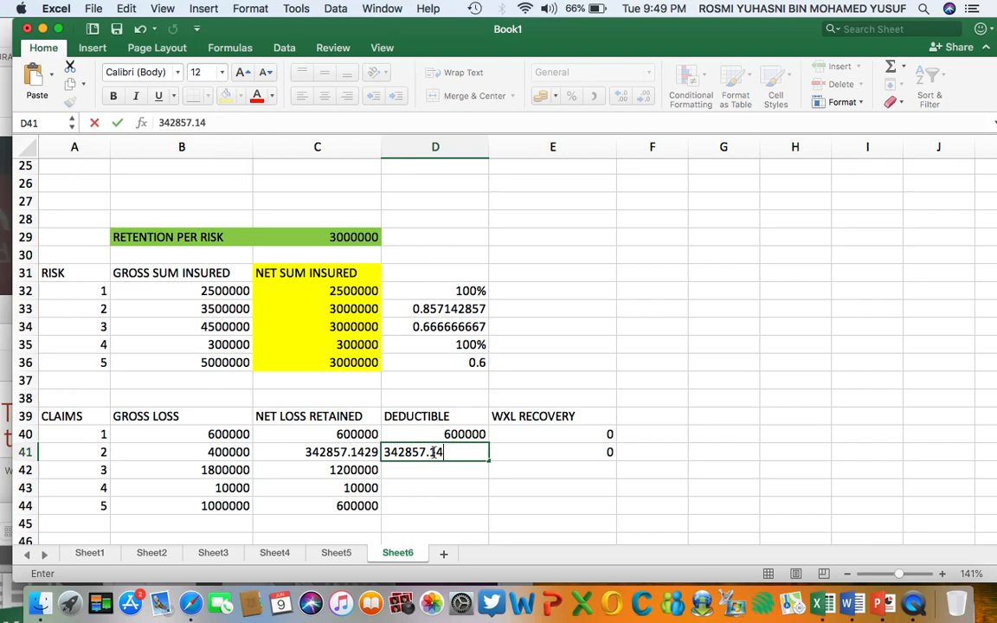
{"action": "key", "text": "Return"}
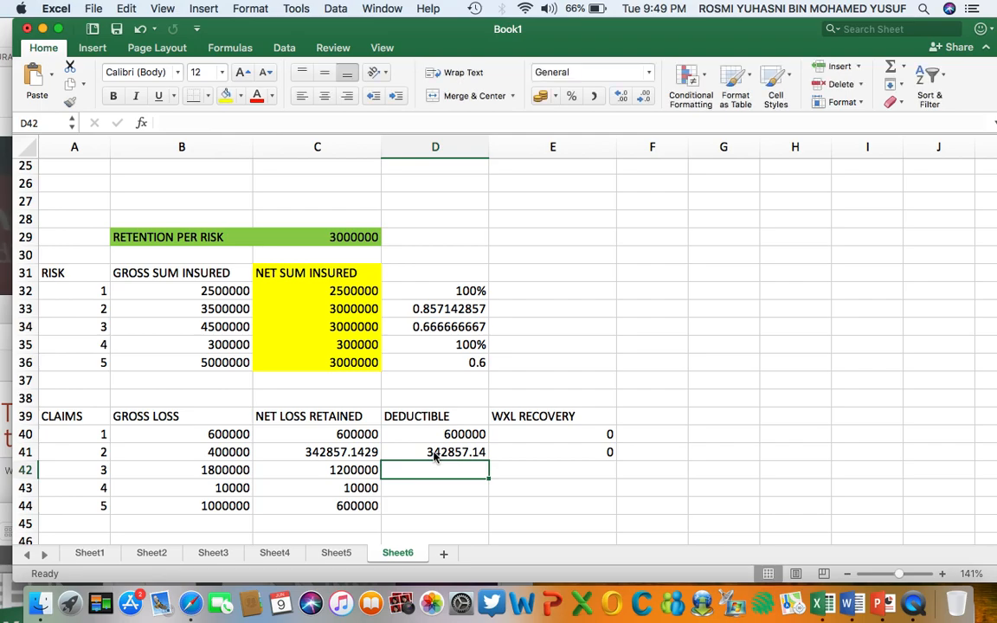
{"action": "left_click", "coordinate": [305, 452]}
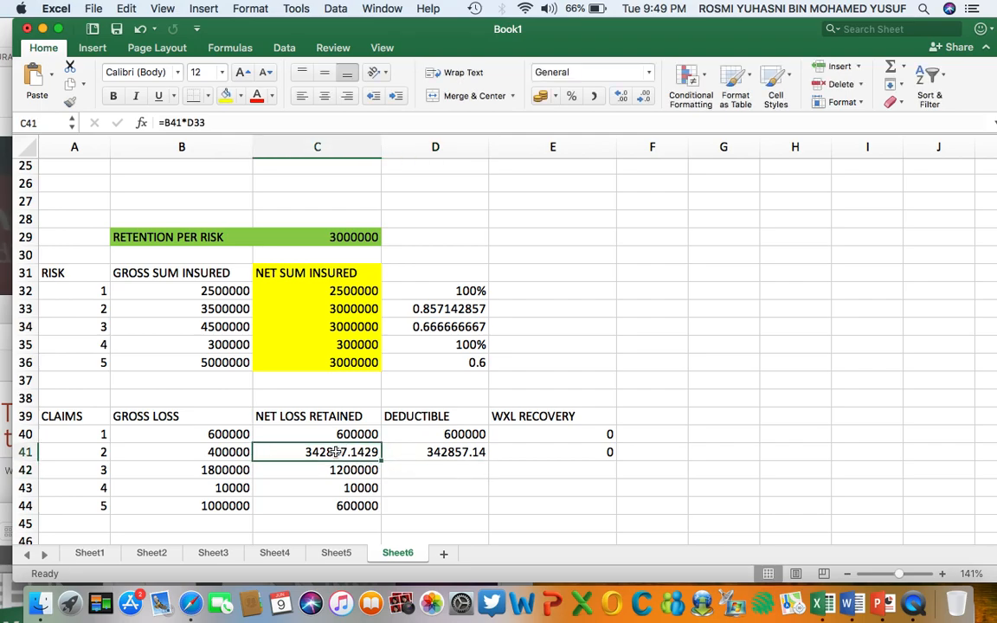
{"action": "scroll", "coordinate": [394, 416], "scroll_direction": "up", "scroll_amount": 10}
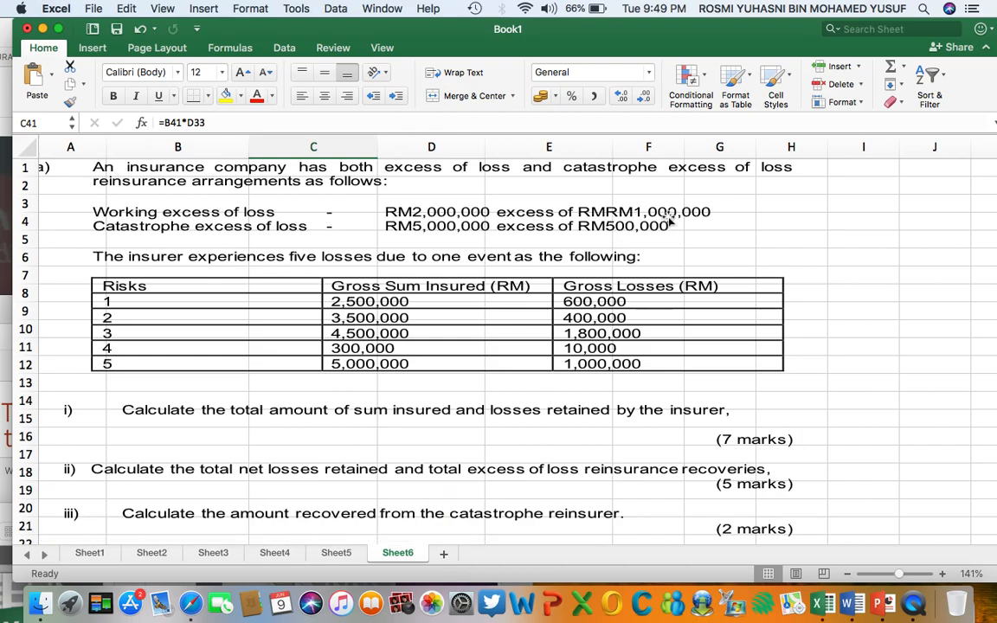
{"action": "scroll", "coordinate": [564, 348], "scroll_direction": "down", "scroll_amount": 10}
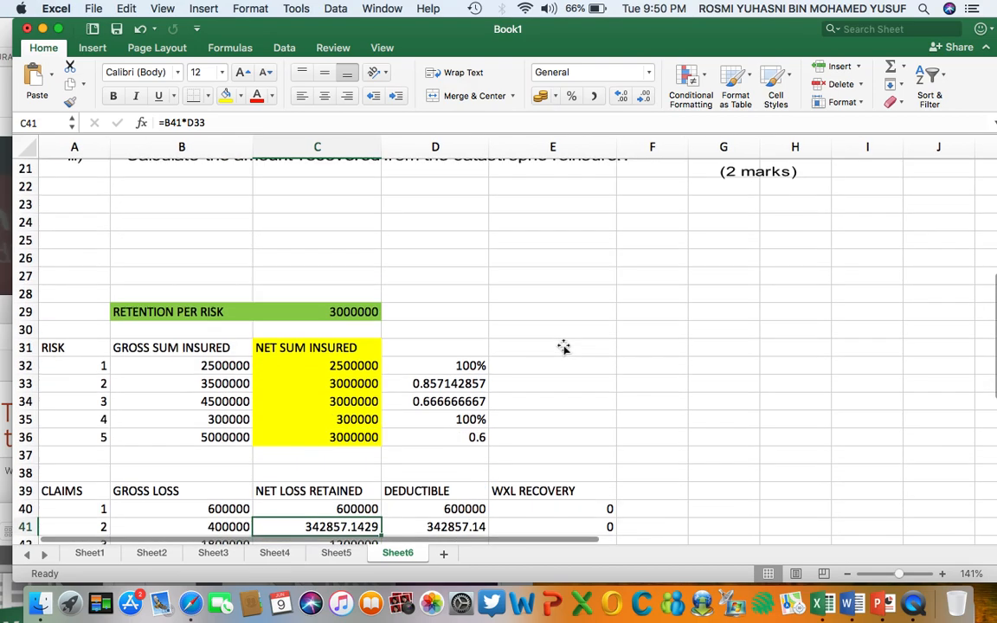
{"action": "scroll", "coordinate": [563, 349], "scroll_direction": "down", "scroll_amount": 5}
Enter 1000000 as claim 3's deductible in D42, following the working excess of loss terms in the problem statement.
{"action": "left_click", "coordinate": [343, 375]}
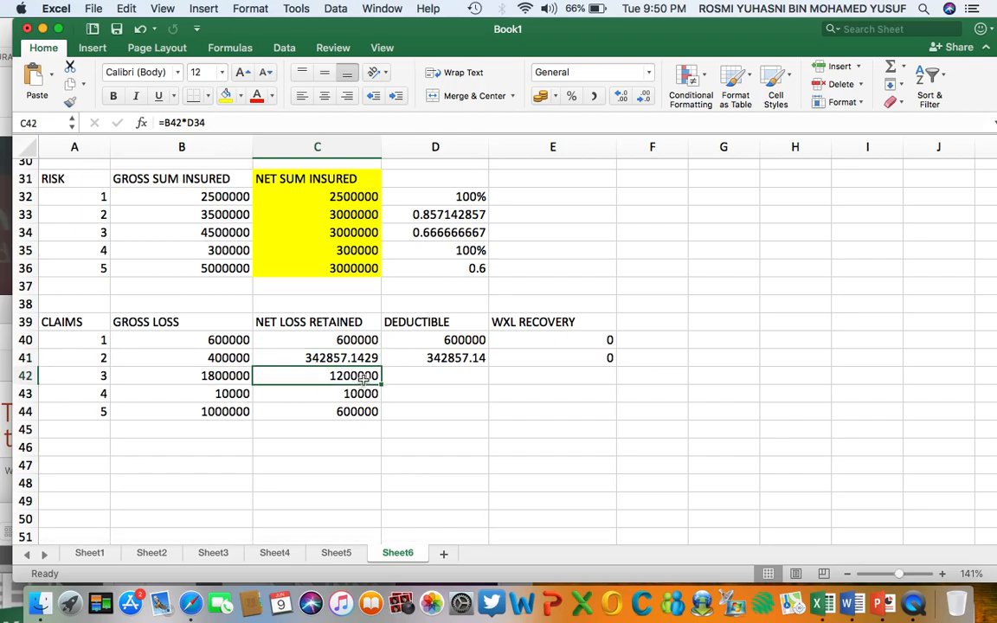
{"action": "scroll", "coordinate": [441, 374], "scroll_direction": "up", "scroll_amount": 10}
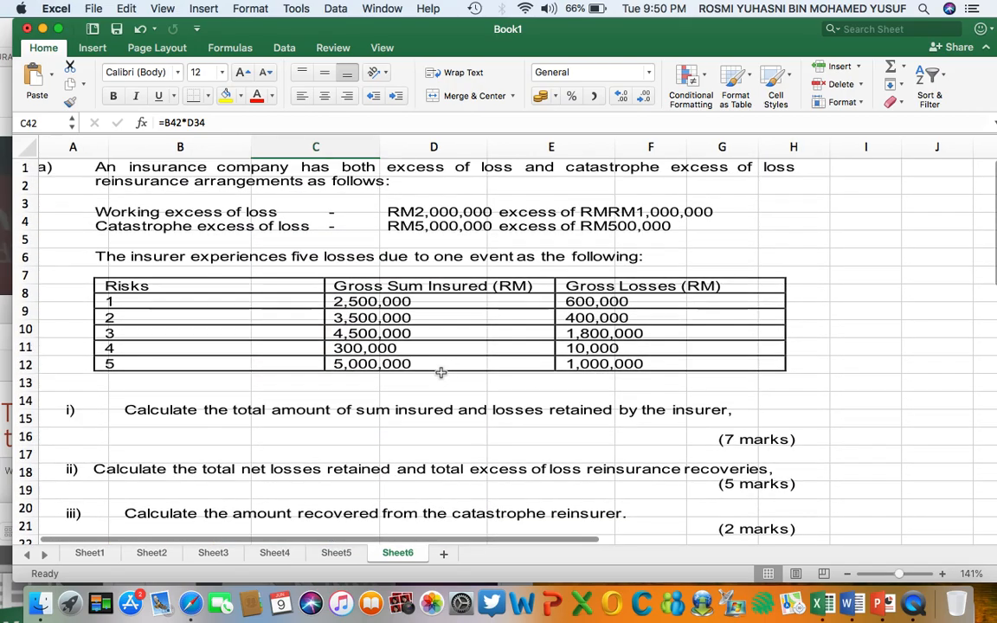
{"action": "left_click", "coordinate": [654, 211]}
{"action": "scroll", "coordinate": [527, 346], "scroll_direction": "down", "scroll_amount": 10}
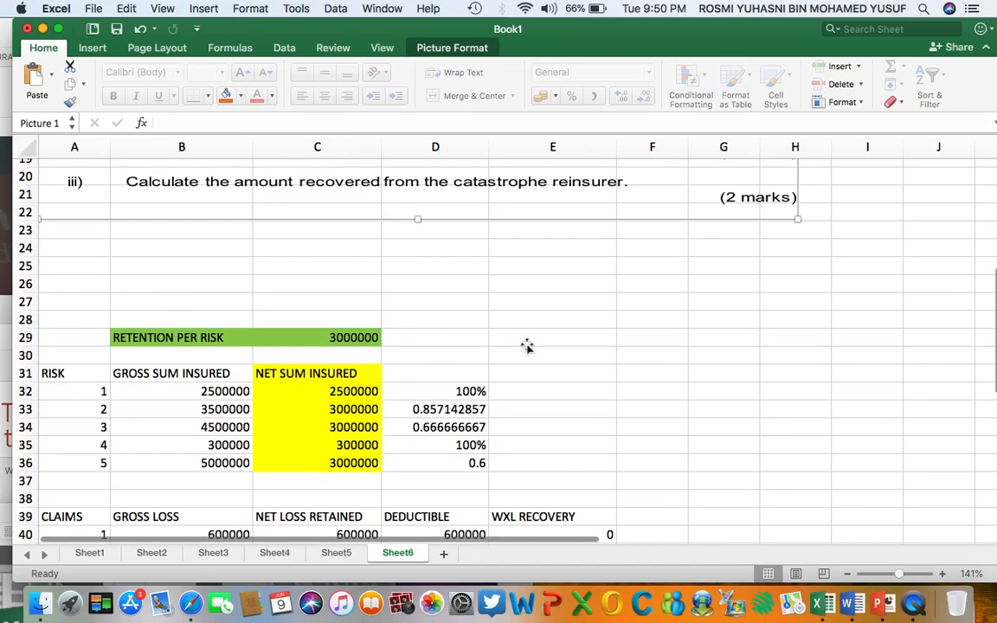
{"action": "left_click", "coordinate": [421, 368]}
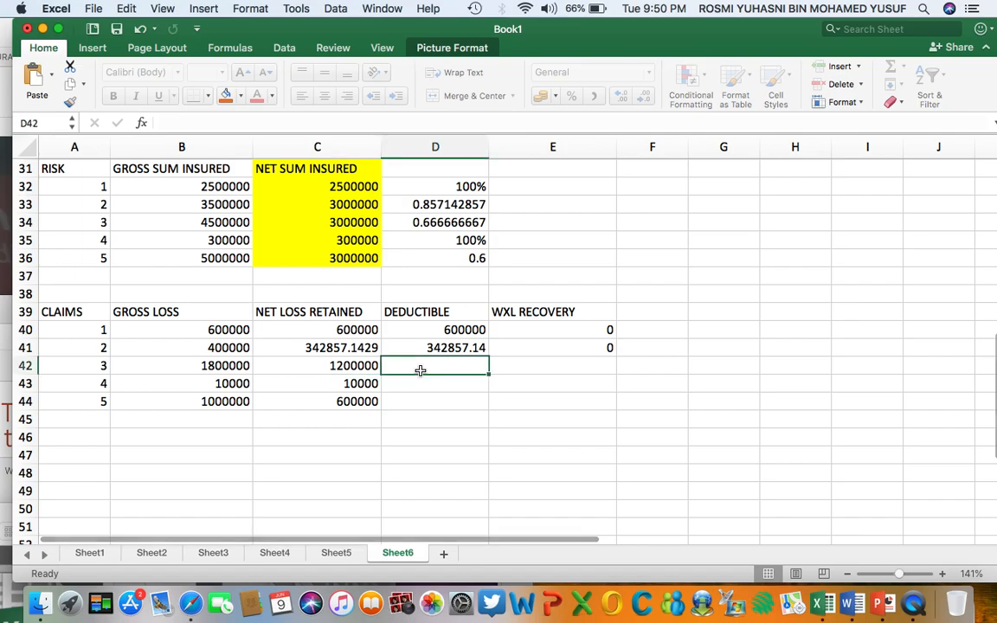
{"action": "type", "text": "1000000"}
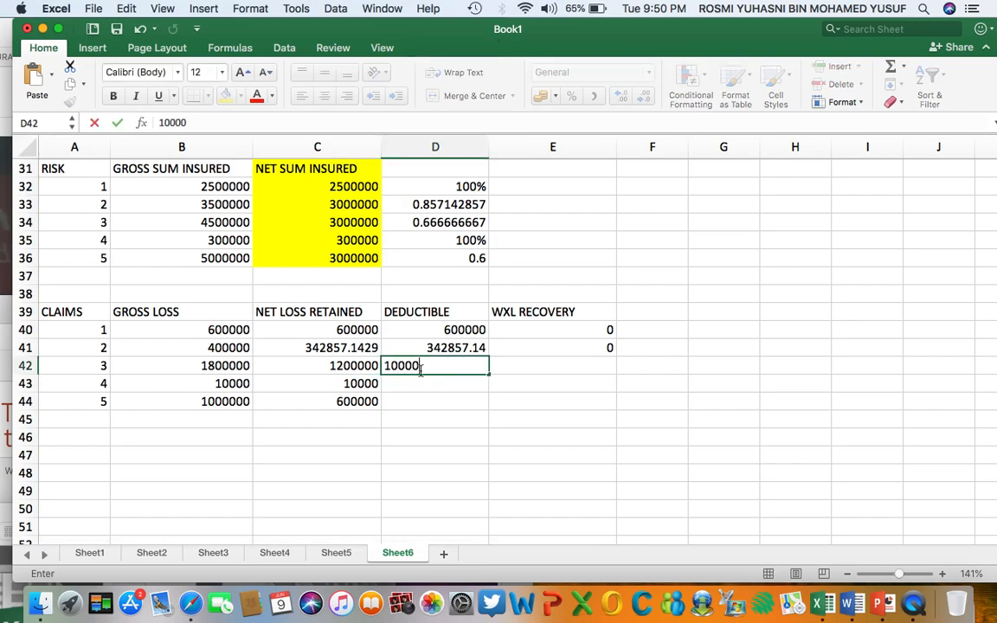
Calculate claim 3's WXL recovery in E42 as its net loss retained minus its deductible, using =C42-D42.
{"action": "left_click", "coordinate": [528, 370]}
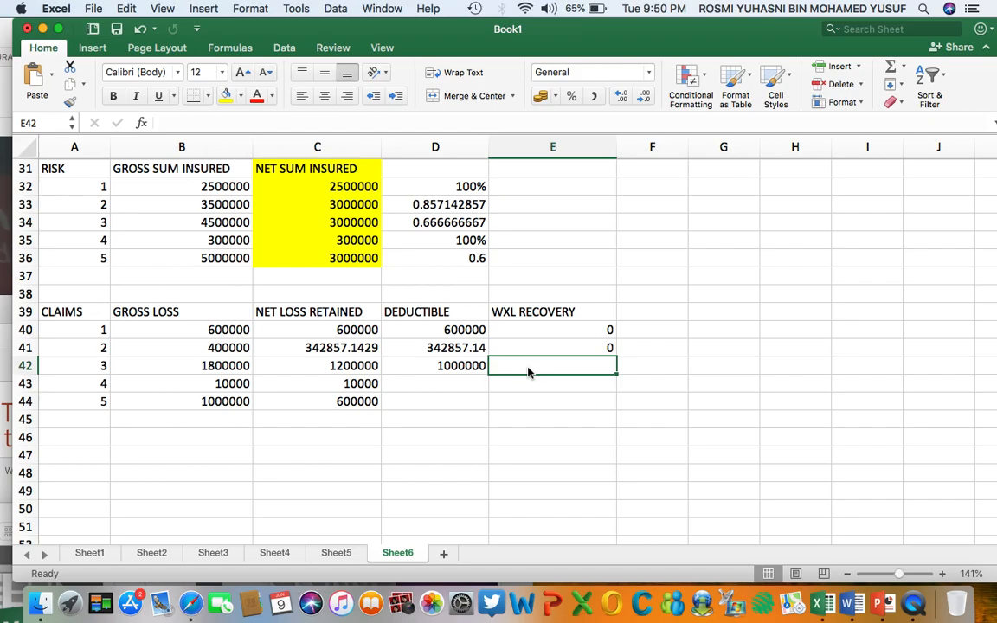
{"action": "type", "text": "="}
{"action": "left_click", "coordinate": [345, 367]}
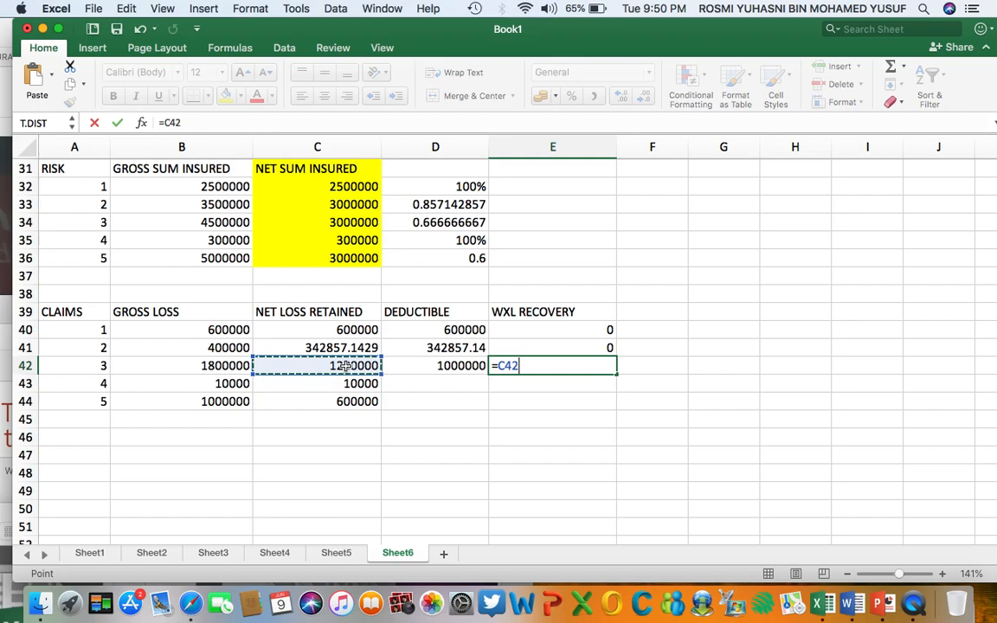
{"action": "type", "text": "-"}
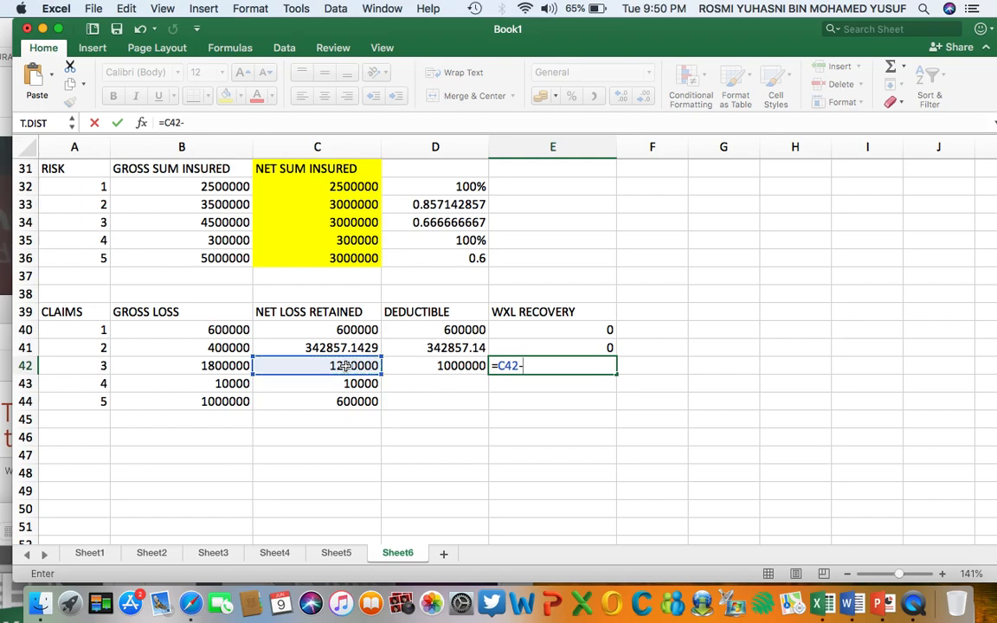
{"action": "left_click", "coordinate": [435, 368]}
{"action": "key", "text": "Return"}
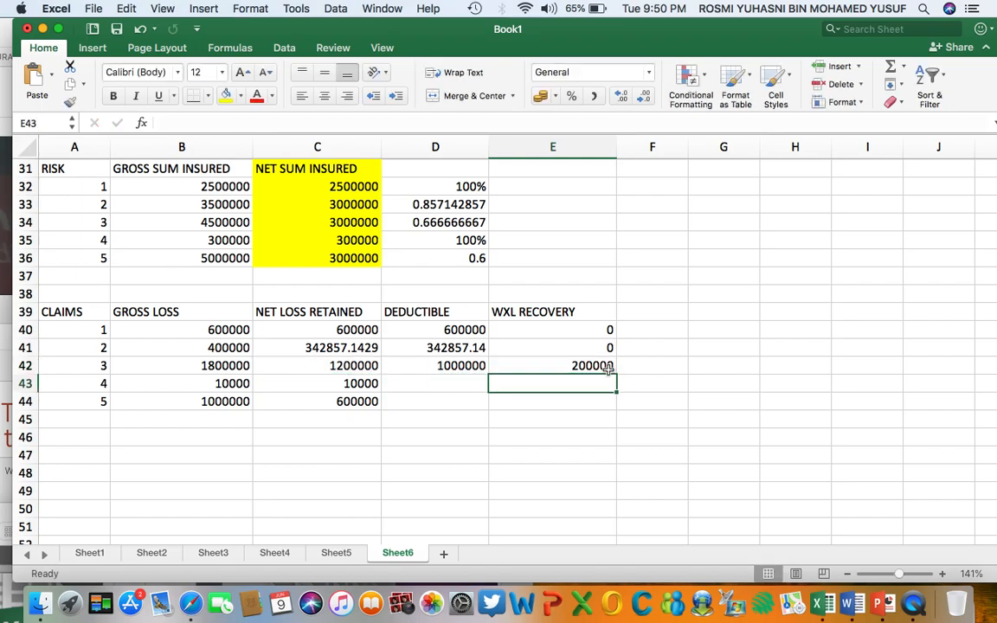
Enter 10000 as claim 4's deductible in D43 and 0 as its WXL recovery in E43, based on the working excess of loss terms.
{"action": "left_click", "coordinate": [421, 383]}
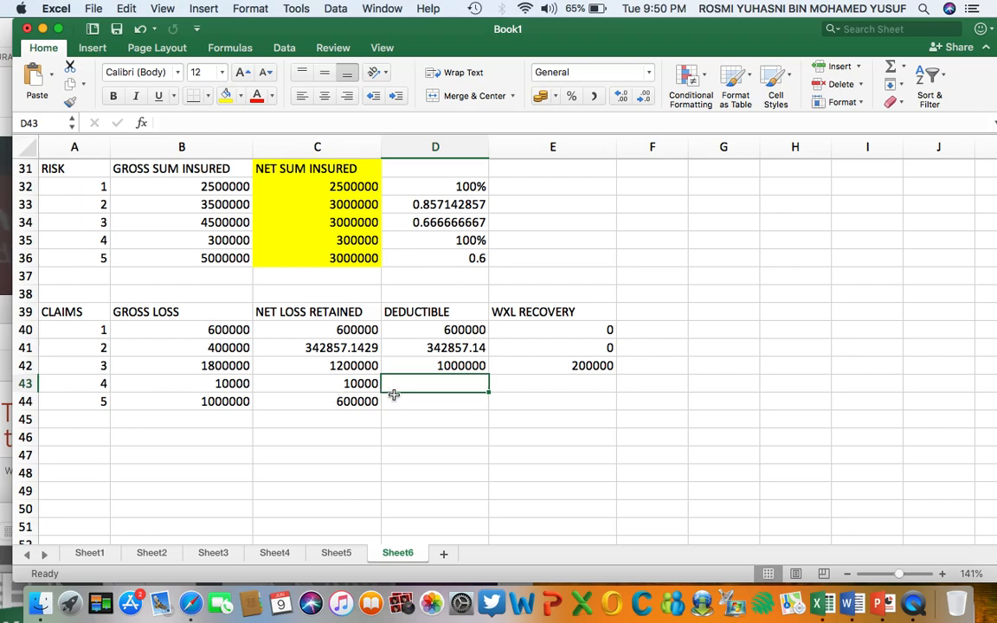
{"action": "scroll", "coordinate": [436, 393], "scroll_direction": "up", "scroll_amount": 10}
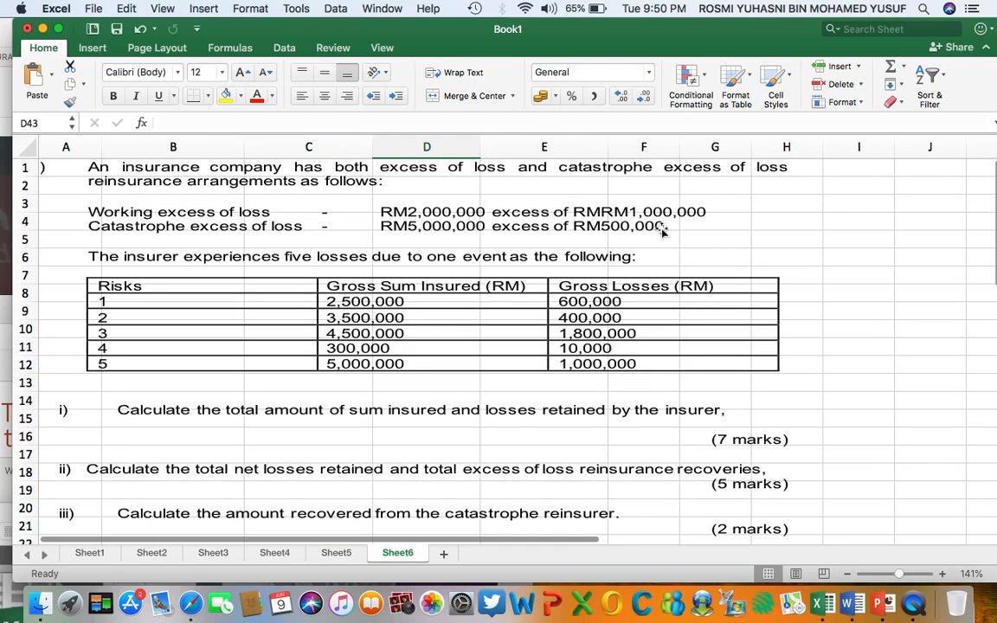
{"action": "scroll", "coordinate": [527, 378], "scroll_direction": "down", "scroll_amount": 10}
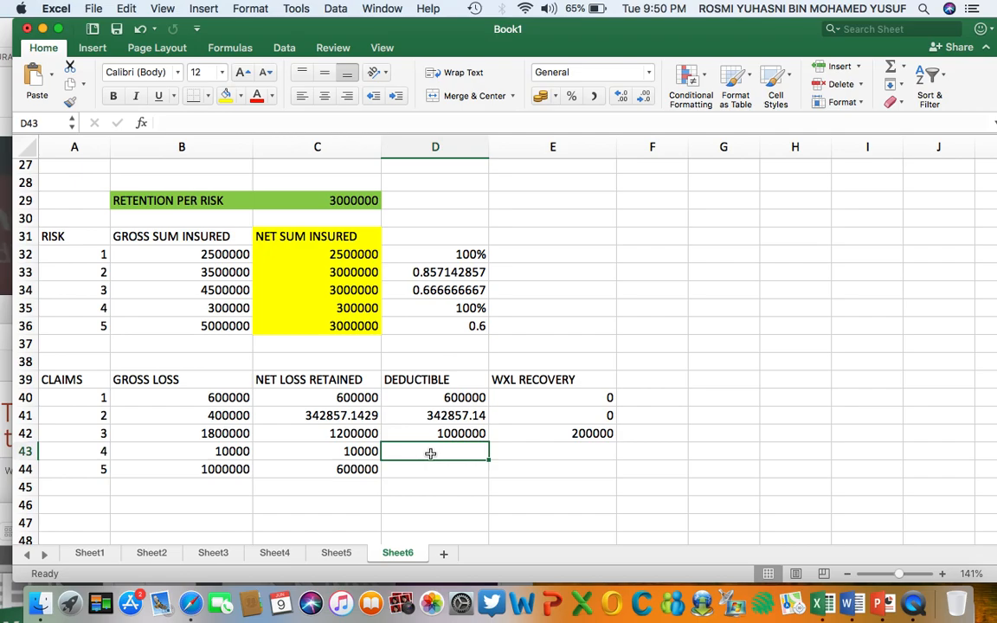
{"action": "type", "text": "100"}
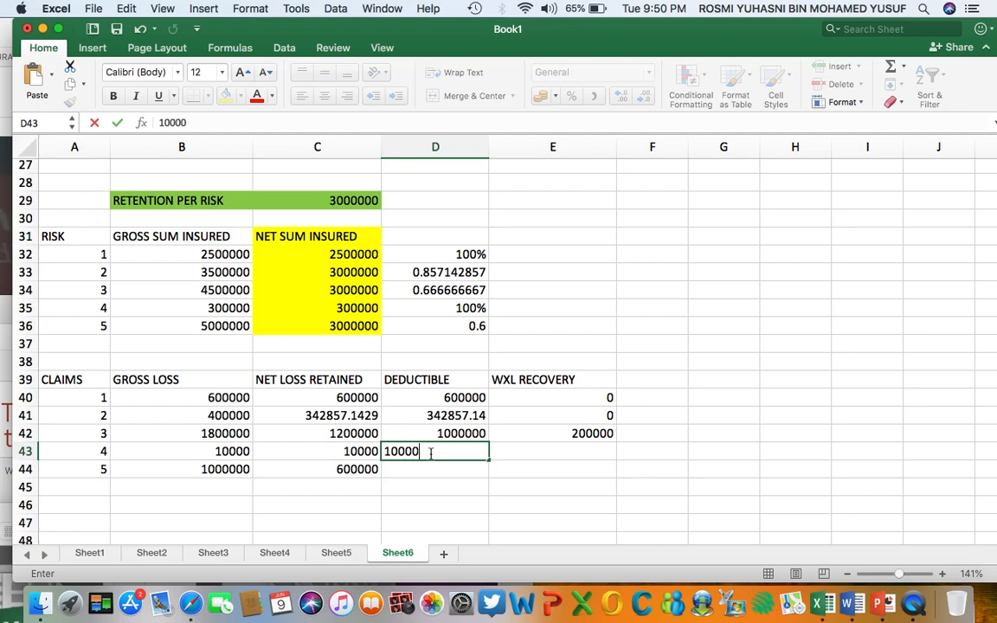
{"action": "type", "text": "00"}
{"action": "key", "text": "Return"}
{"action": "left_click", "coordinate": [543, 455]}
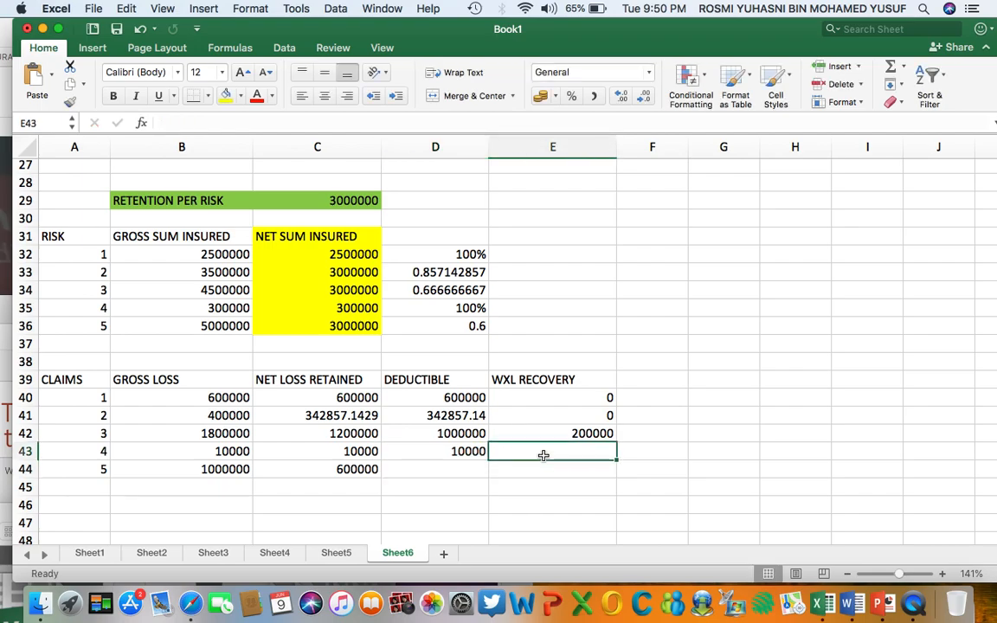
{"action": "type", "text": "0"}
{"action": "key", "text": "Return"}
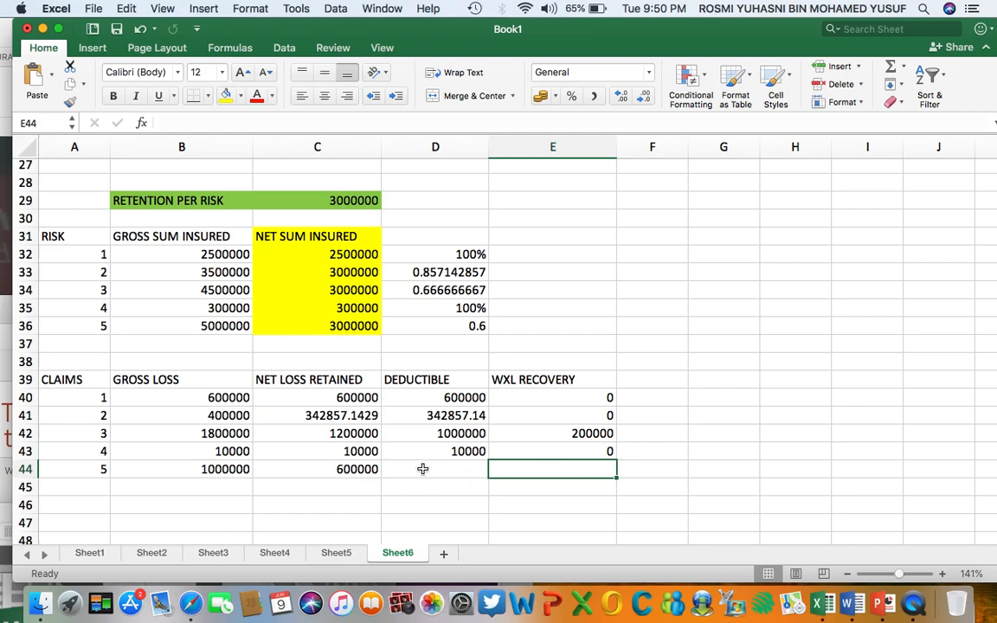
Enter 0 as claim 5's WXL recovery in E44 and 600000 as its deductible in D44, based on the working excess of loss terms.
{"action": "left_click", "coordinate": [342, 469]}
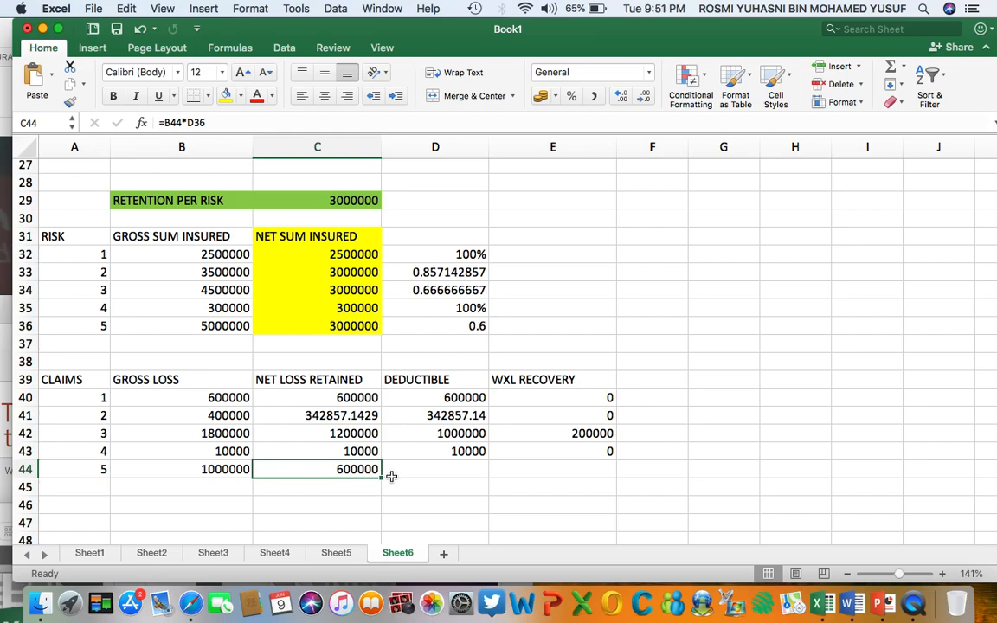
{"action": "scroll", "coordinate": [401, 465], "scroll_direction": "up", "scroll_amount": 10}
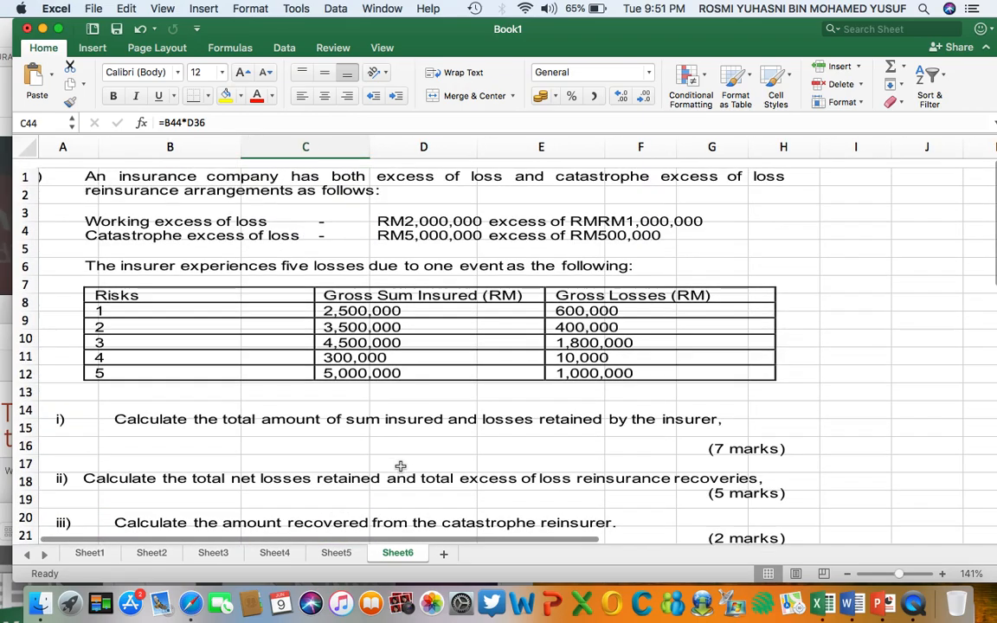
{"action": "scroll", "coordinate": [409, 387], "scroll_direction": "down", "scroll_amount": 12}
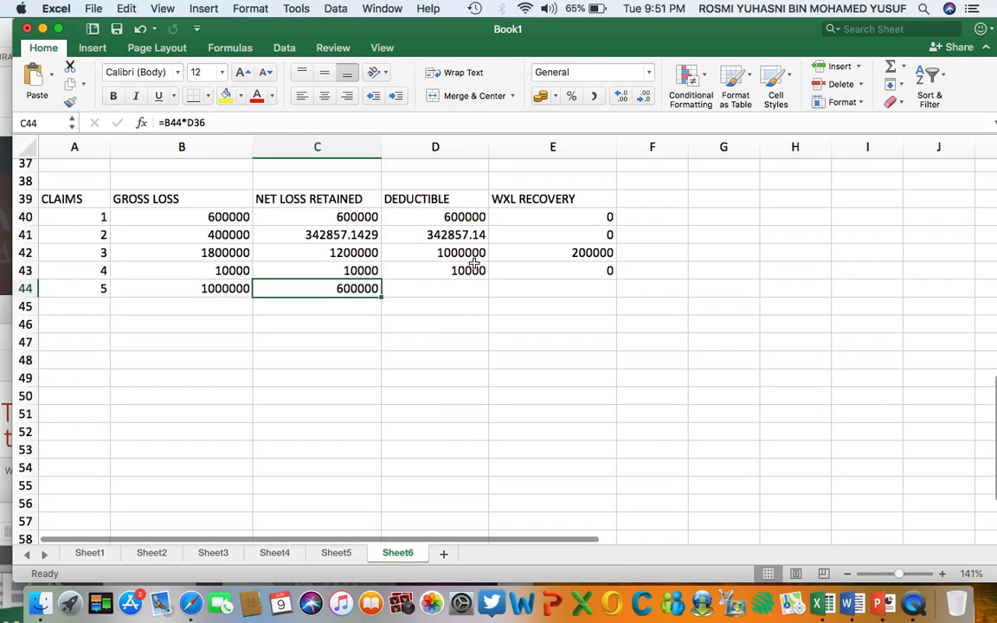
{"action": "left_click", "coordinate": [546, 286]}
{"action": "type", "text": "0"}
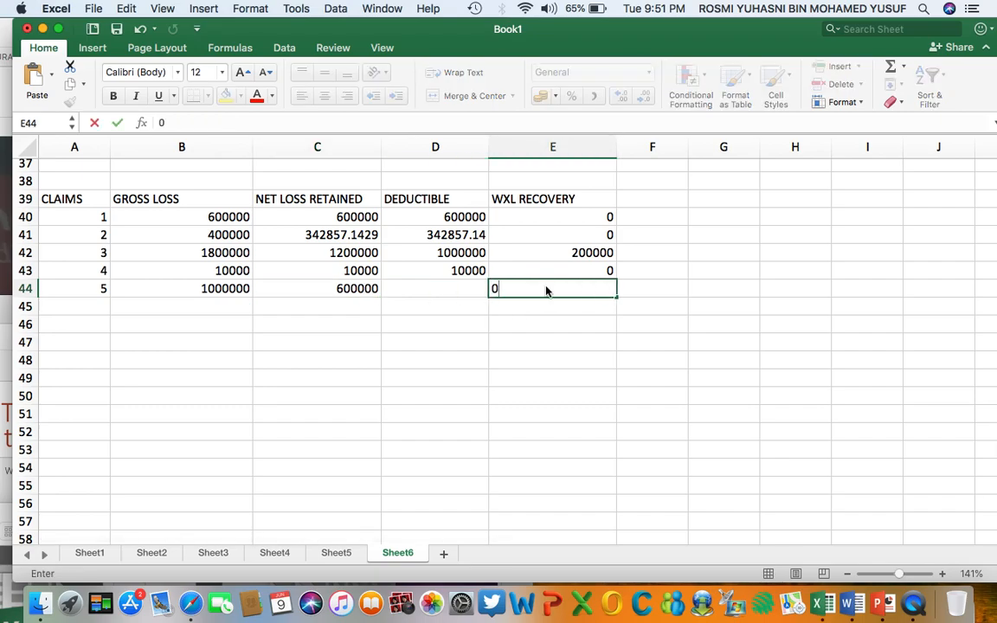
{"action": "key", "text": "Return"}
{"action": "left_click", "coordinate": [432, 295]}
{"action": "type", "text": "600000"}
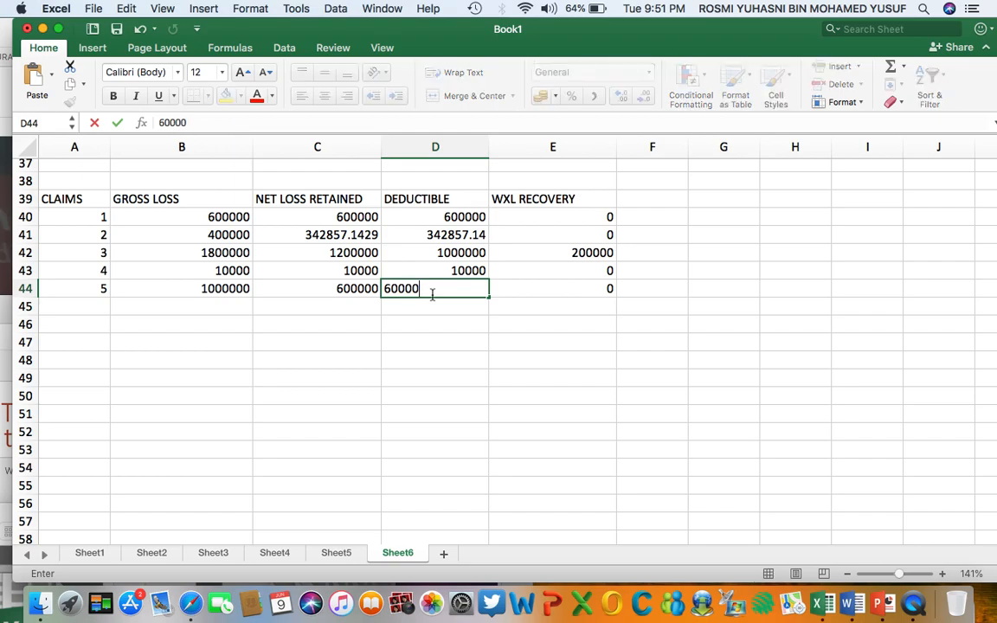
{"action": "key", "text": "Return"}
{"action": "scroll", "coordinate": [445, 299], "scroll_direction": "up", "scroll_amount": 10}
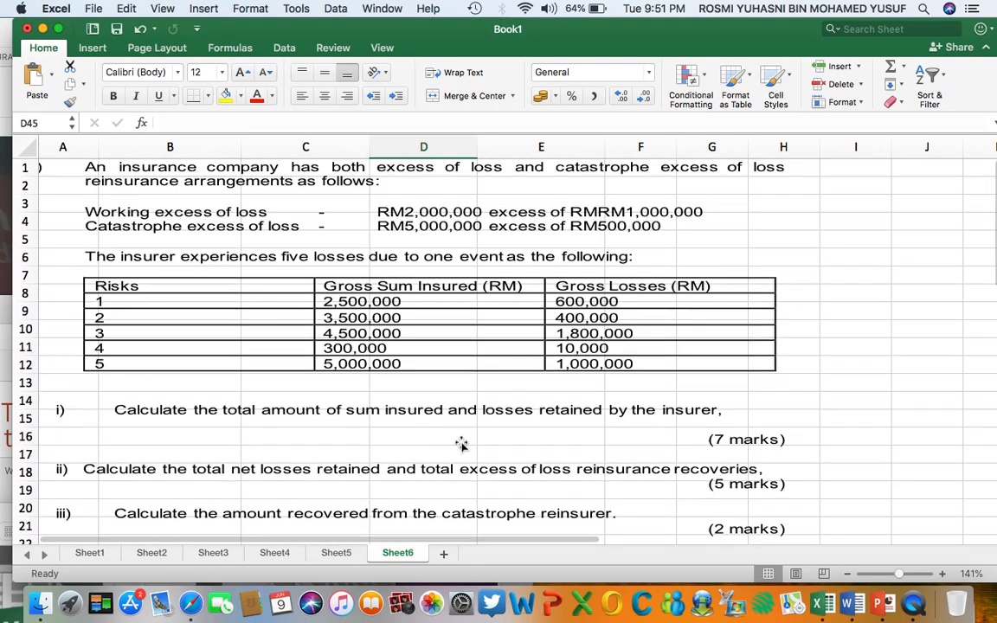
Check claim 3 against the working excess of loss terms and fill the claims table A39:E44 with light green.
{"action": "scroll", "coordinate": [484, 407], "scroll_direction": "down", "scroll_amount": 10}
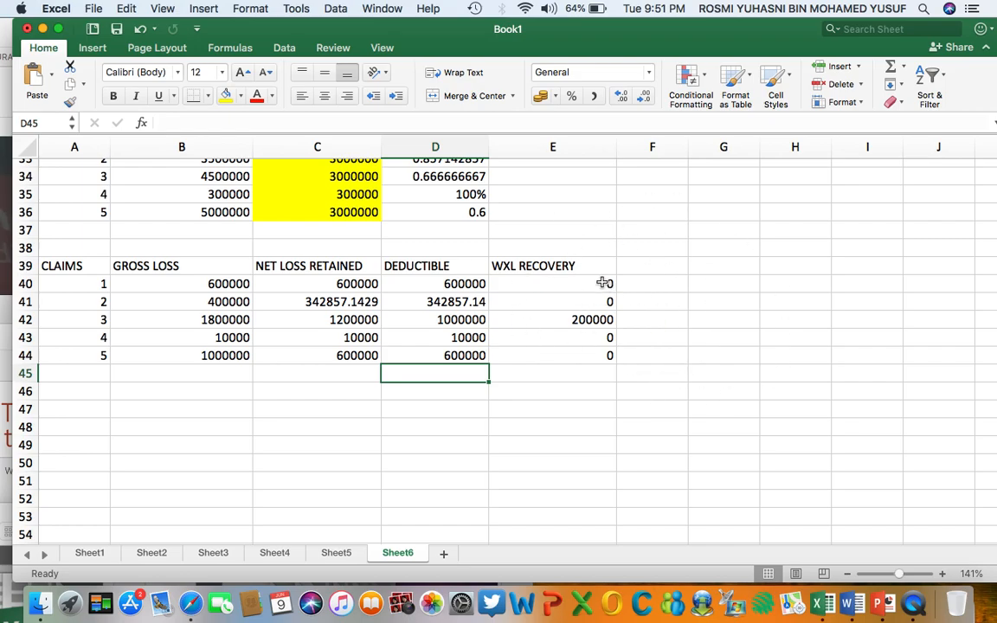
{"action": "left_click", "coordinate": [25, 319]}
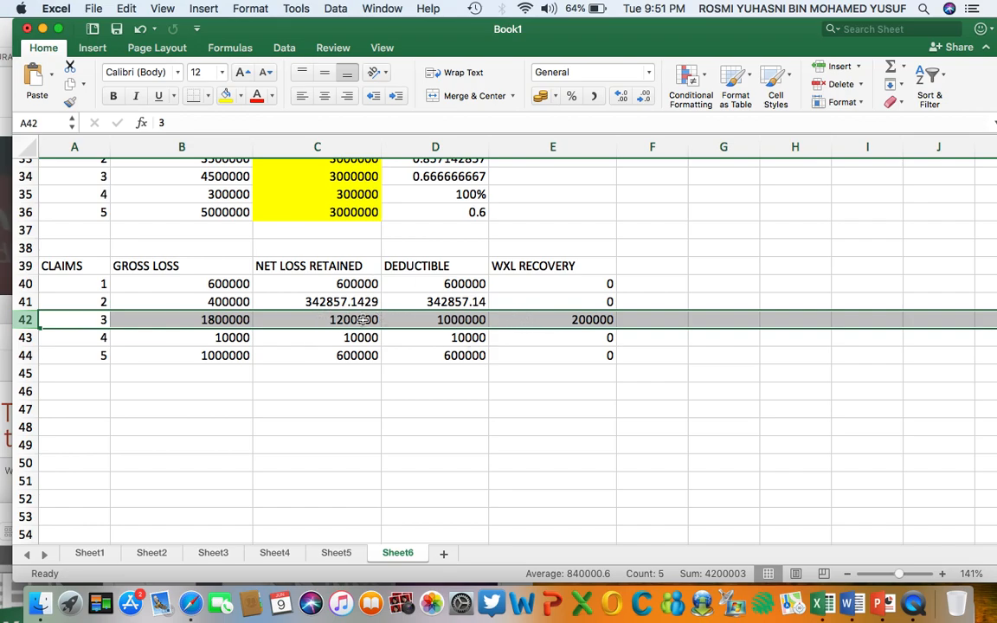
{"action": "scroll", "coordinate": [385, 320], "scroll_direction": "up", "scroll_amount": 10}
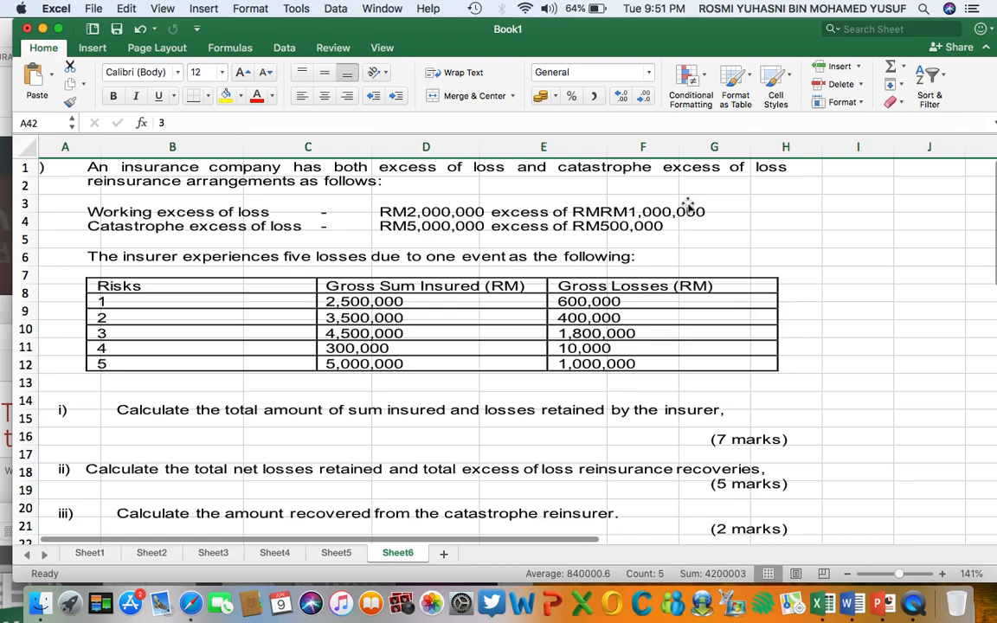
{"action": "scroll", "coordinate": [640, 221], "scroll_direction": "down", "scroll_amount": 10}
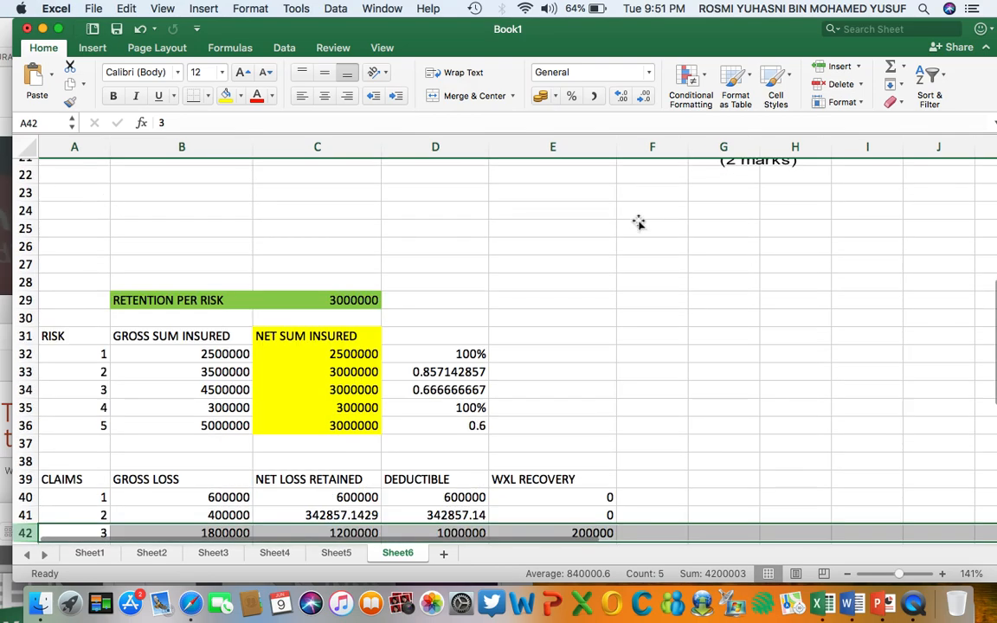
{"action": "scroll", "coordinate": [639, 223], "scroll_direction": "down", "scroll_amount": 5}
{"action": "left_click", "coordinate": [517, 459]}
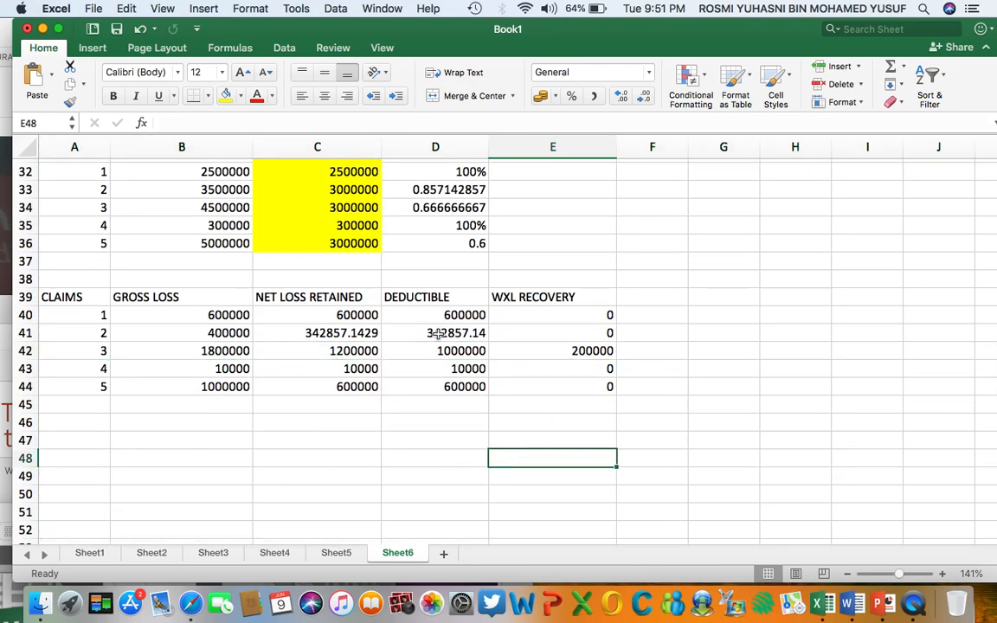
{"action": "left_click_drag", "start_coordinate": [50, 297], "coordinate": [578, 385]}
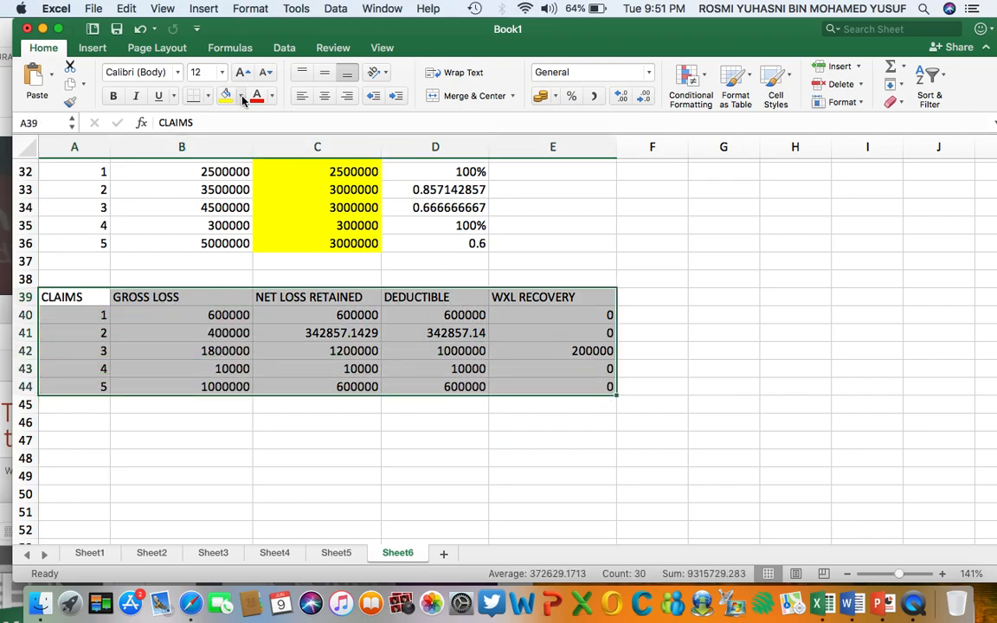
{"action": "left_click", "coordinate": [242, 96]}
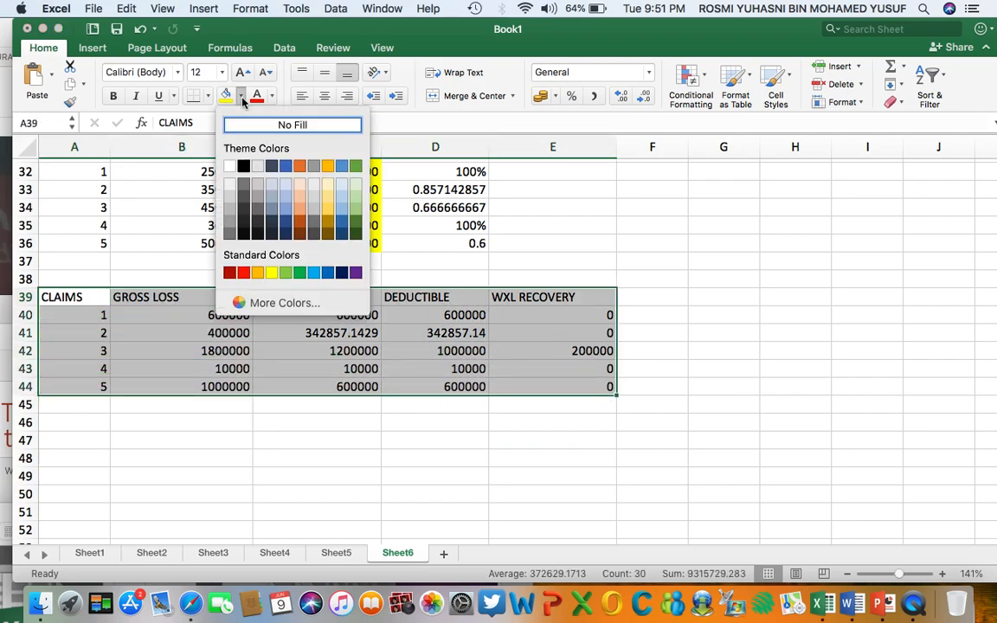
{"action": "left_click", "coordinate": [290, 274]}
{"action": "left_click", "coordinate": [307, 485]}
Review question ii in the problem statement and label B46 as TOTAL WXOL RECOVERY.
{"action": "scroll", "coordinate": [307, 484], "scroll_direction": "up", "scroll_amount": 10}
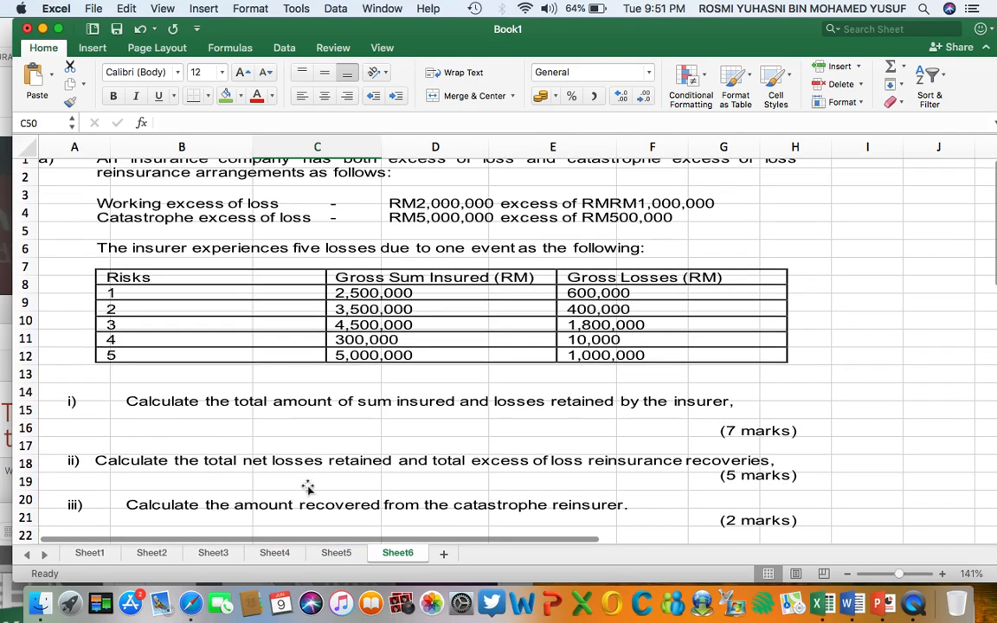
{"action": "scroll", "coordinate": [307, 488], "scroll_direction": "down", "scroll_amount": 2}
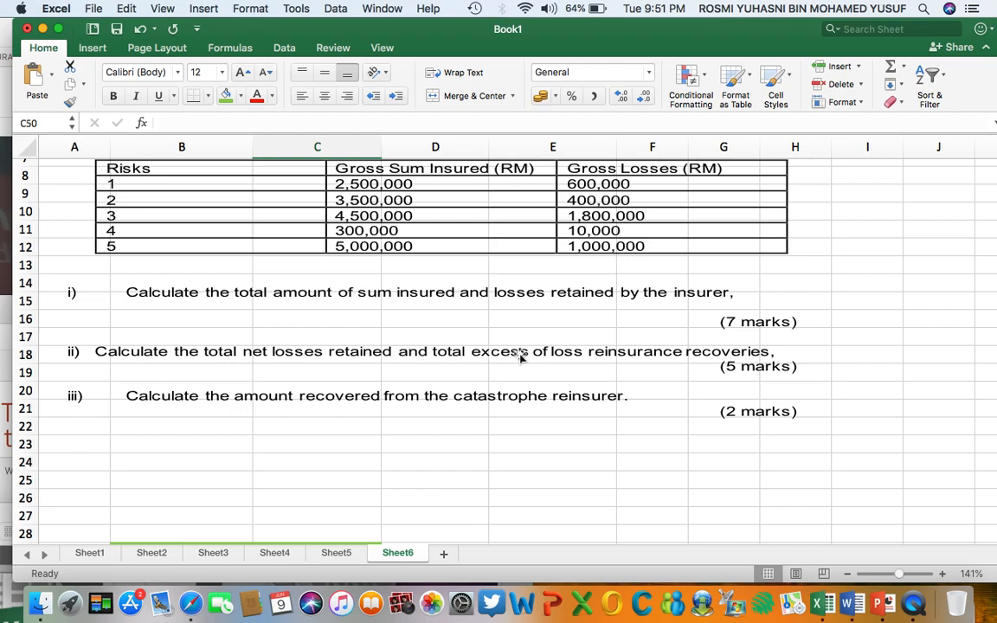
{"action": "scroll", "coordinate": [665, 358], "scroll_direction": "down", "scroll_amount": 10}
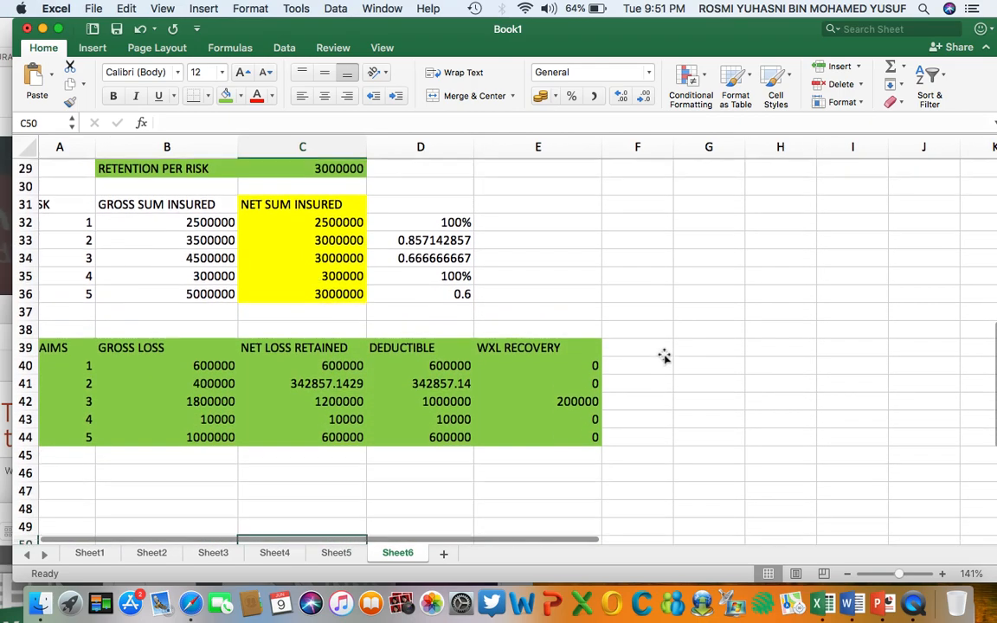
{"action": "left_click", "coordinate": [214, 357]}
{"action": "type", "text": "TOTAL WXOL RECOVERY"}
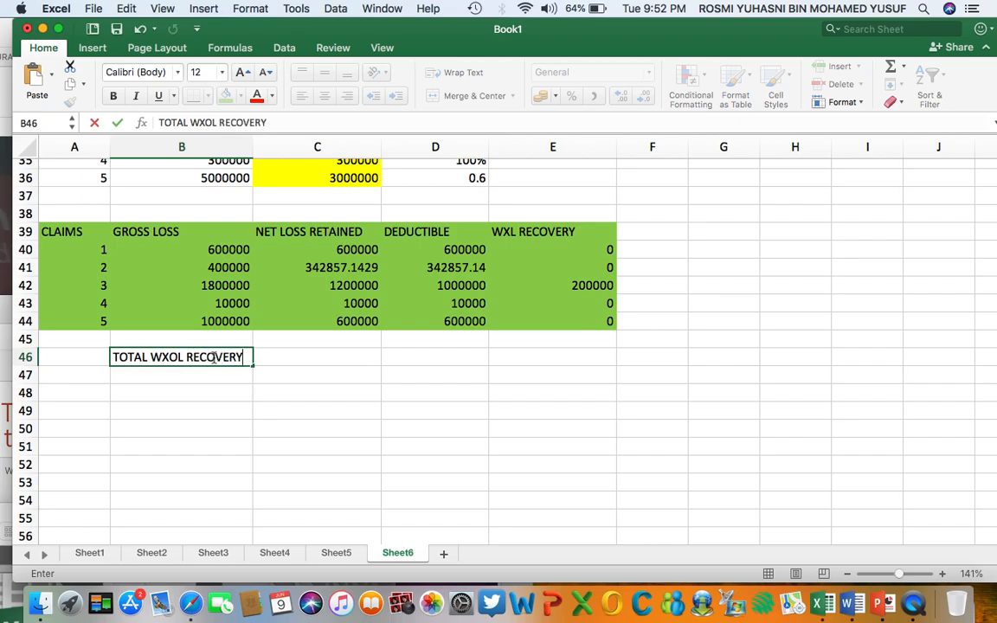
{"action": "left_click", "coordinate": [330, 355]}
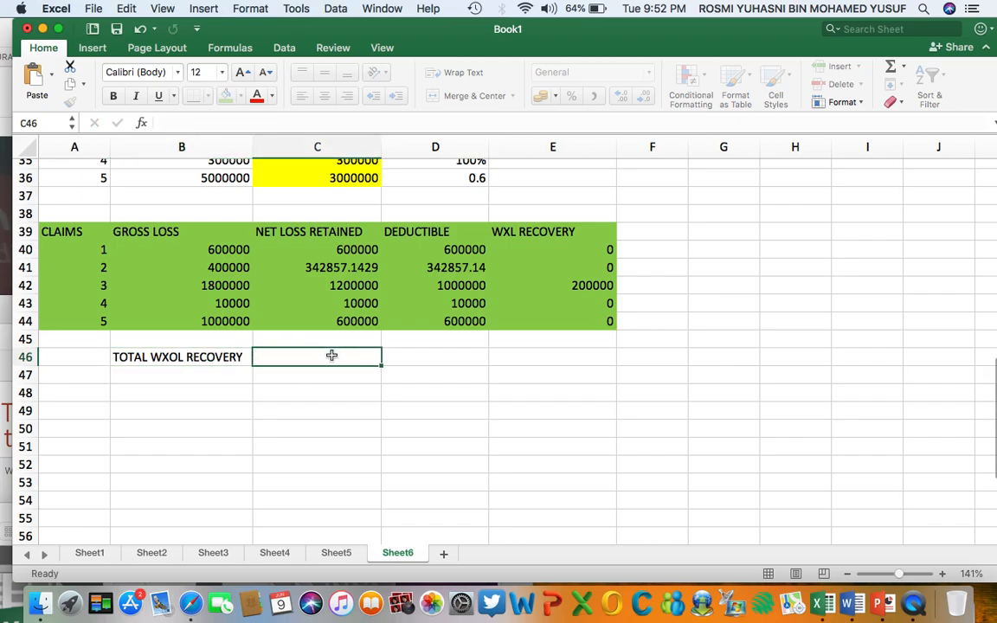
Enter 200000 in C46 as the total WXOL recovery, based on claim 3's recovery in E42.
{"action": "left_click", "coordinate": [551, 287]}
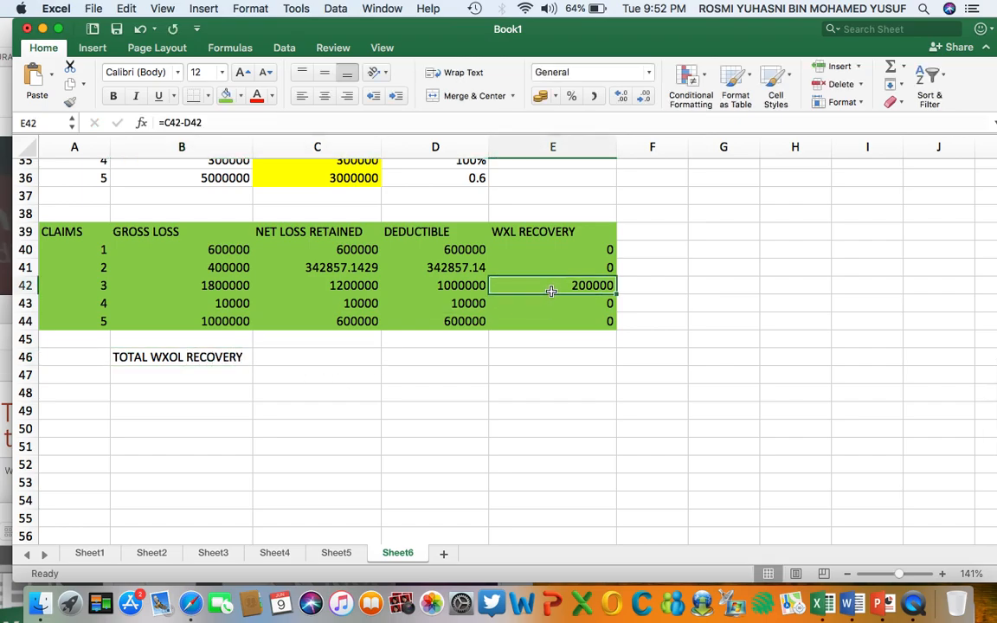
{"action": "left_click", "coordinate": [291, 359]}
{"action": "type", "text": "200000"}
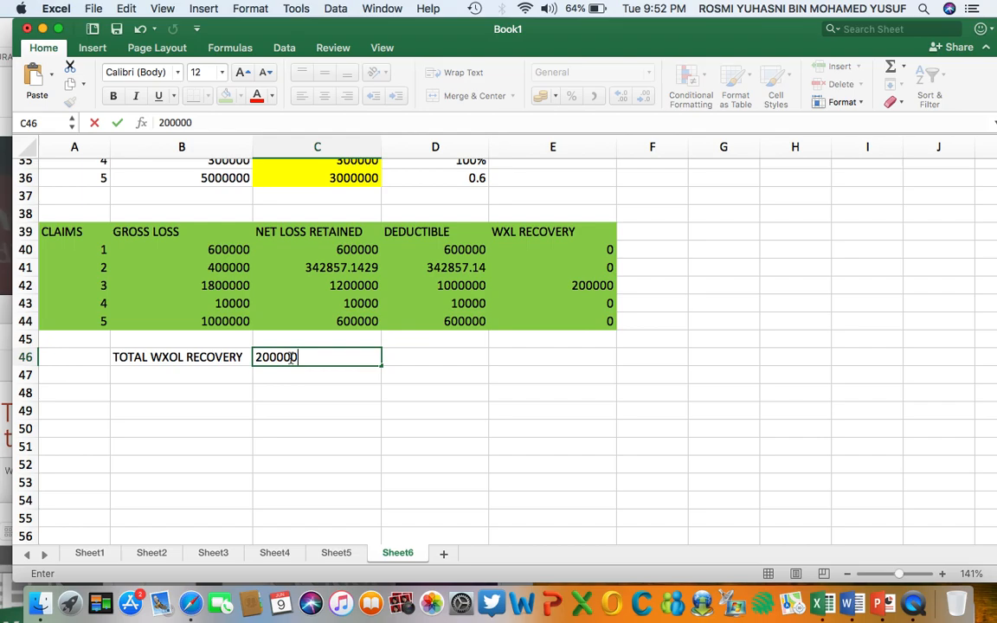
{"action": "key", "text": "Return"}
Enter the note "CAT LOSS PROTECTS ACCUMULATION OF LOSSES FROM ONE EVENT (TOTAL NET LOSSES RETAINED BY INSURER FROM ONE EVENT)" in B50.
{"action": "scroll", "coordinate": [291, 363], "scroll_direction": "up", "scroll_amount": 11}
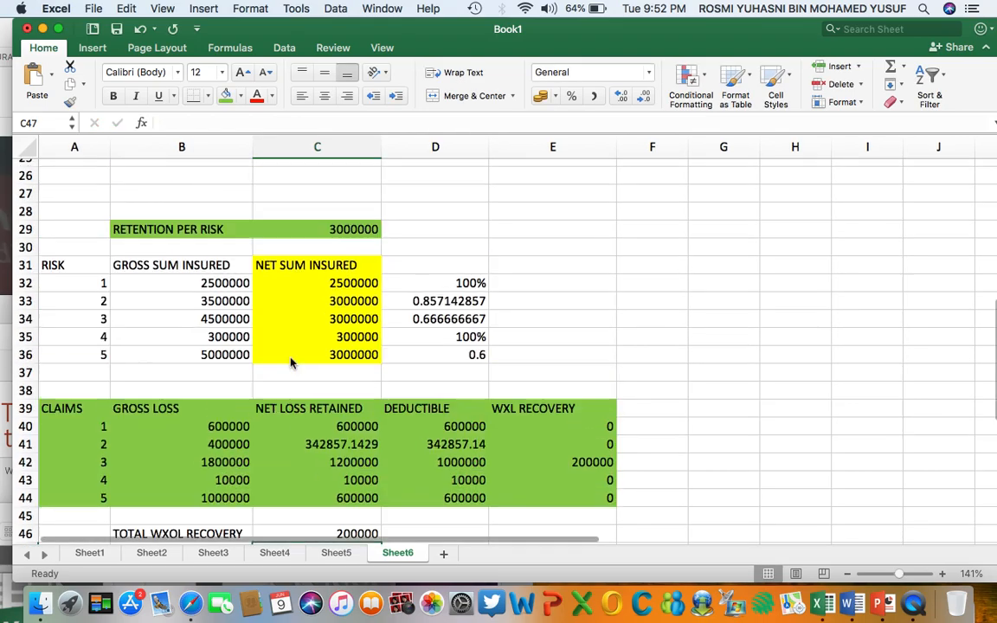
{"action": "scroll", "coordinate": [291, 363], "scroll_direction": "down", "scroll_amount": 2}
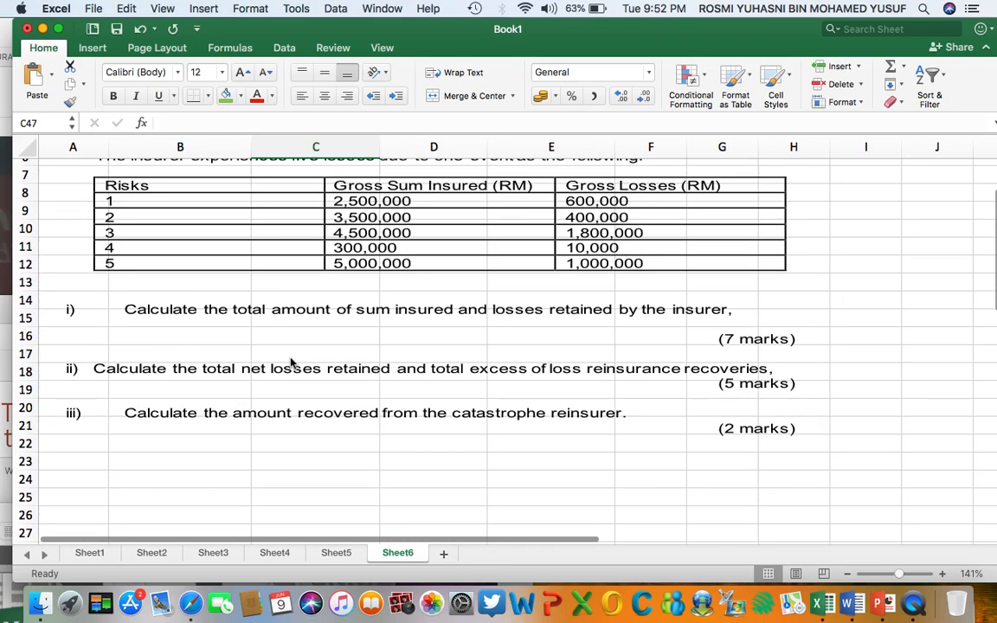
{"action": "scroll", "coordinate": [291, 363], "scroll_direction": "down", "scroll_amount": 1}
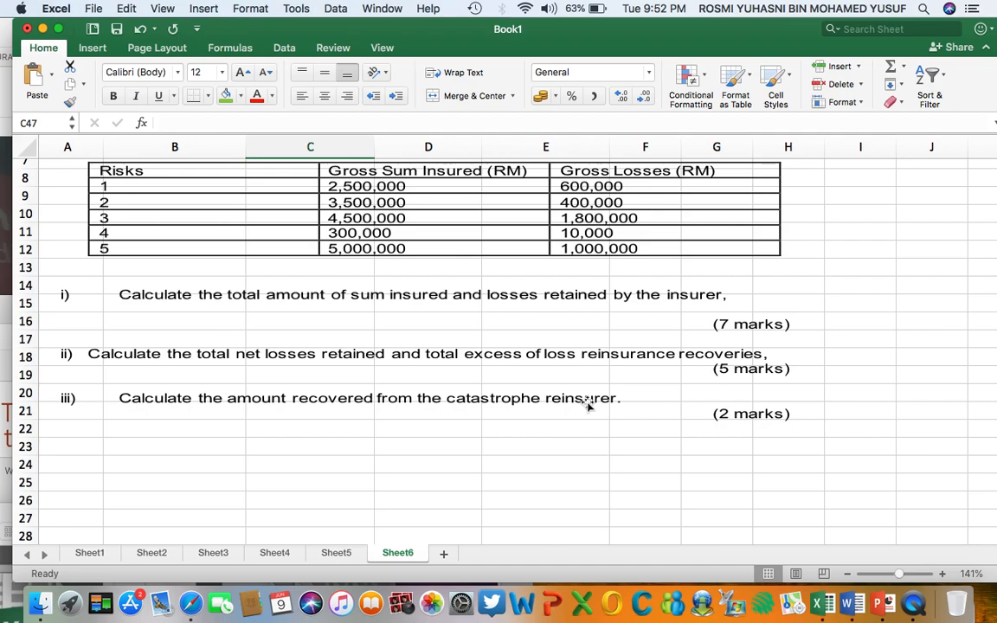
{"action": "scroll", "coordinate": [588, 406], "scroll_direction": "up", "scroll_amount": 3}
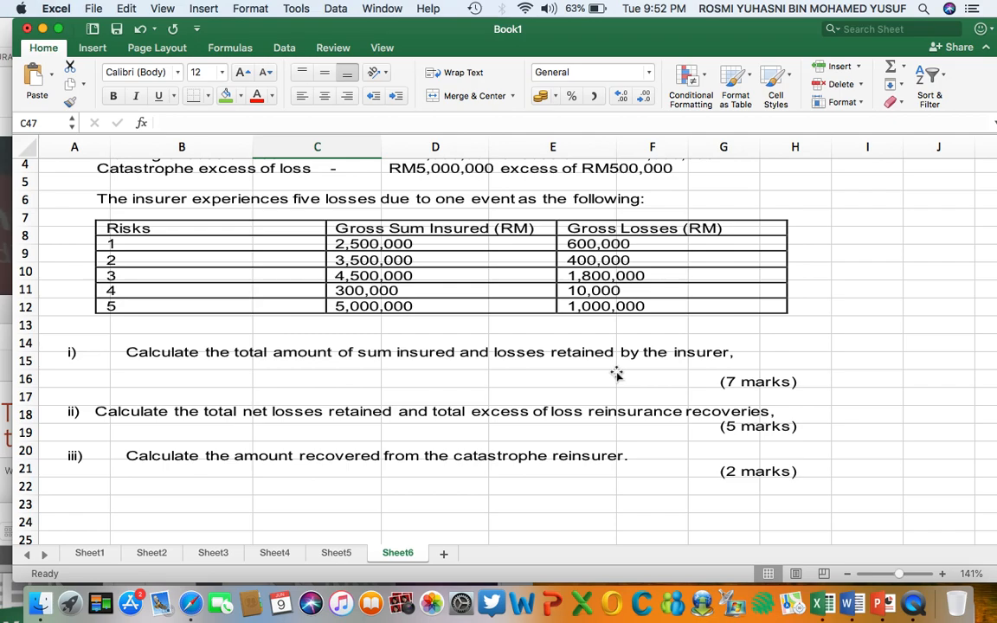
{"action": "scroll", "coordinate": [616, 374], "scroll_direction": "down", "scroll_amount": 10}
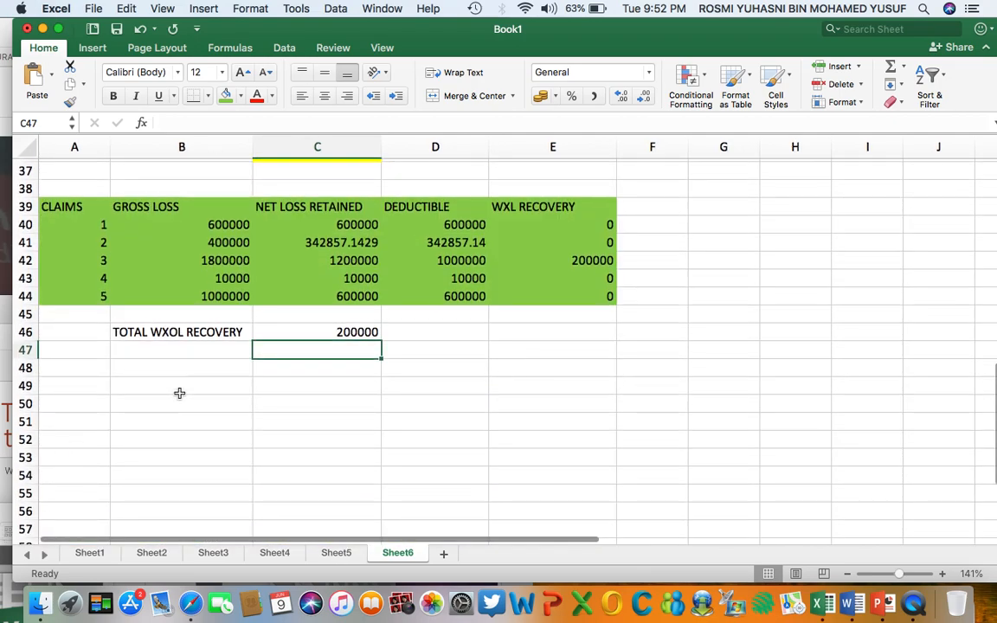
{"action": "left_click", "coordinate": [174, 401]}
{"action": "type", "text": "CAT "}
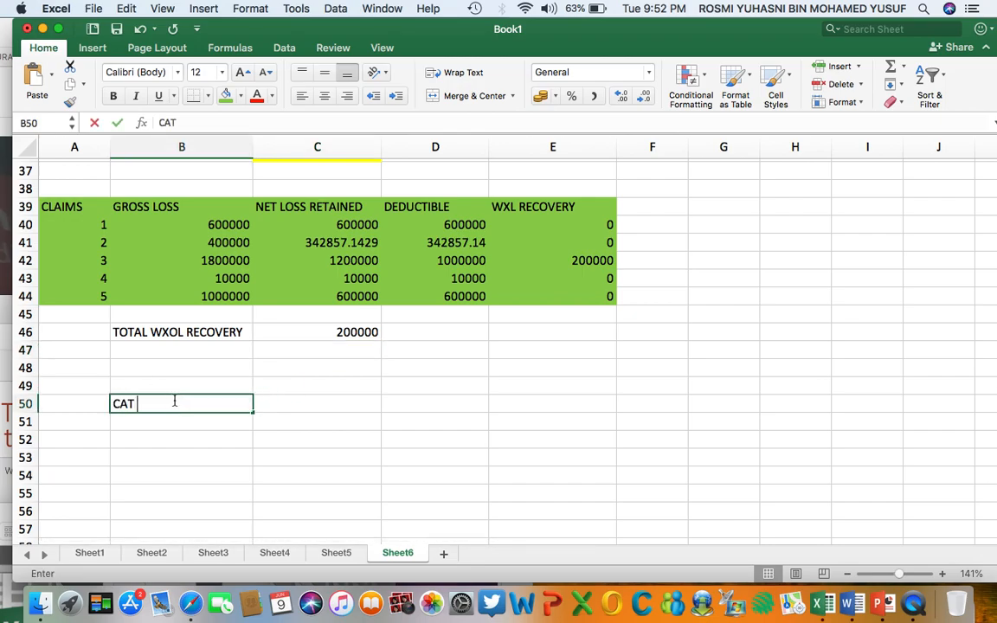
{"action": "type", "text": "LOSS PROT"}
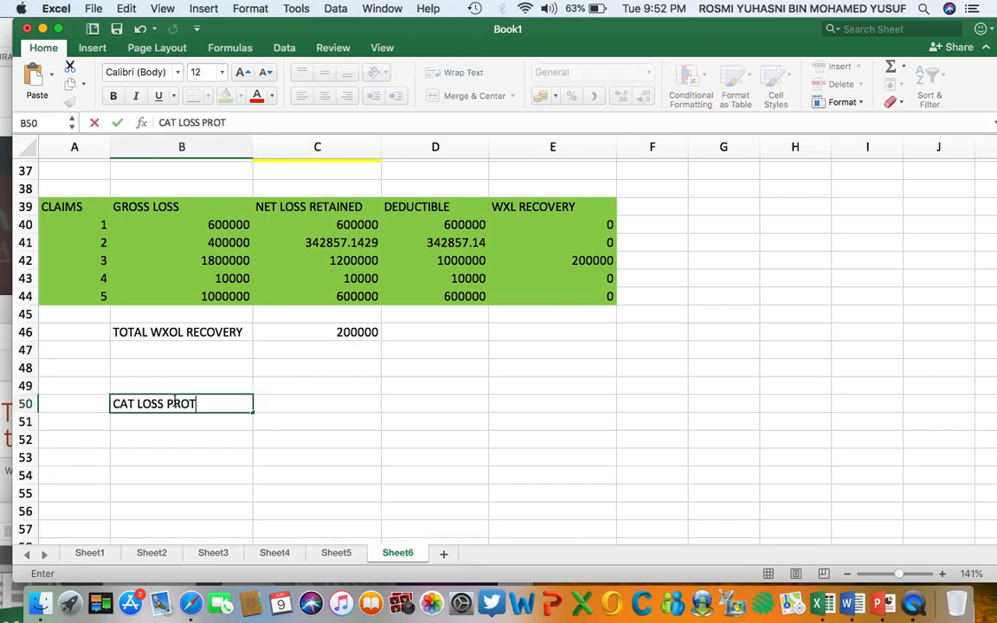
{"action": "type", "text": "ECTS ACCUMULATION OF LOSSES"}
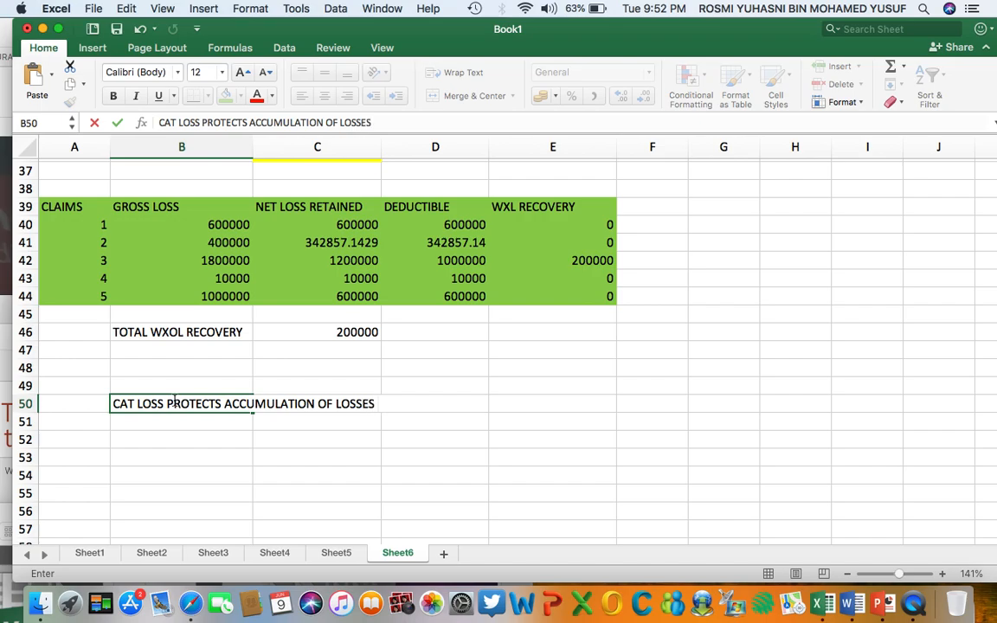
{"action": "type", "text": " FROM ONE EVENT (TOTAL NET"}
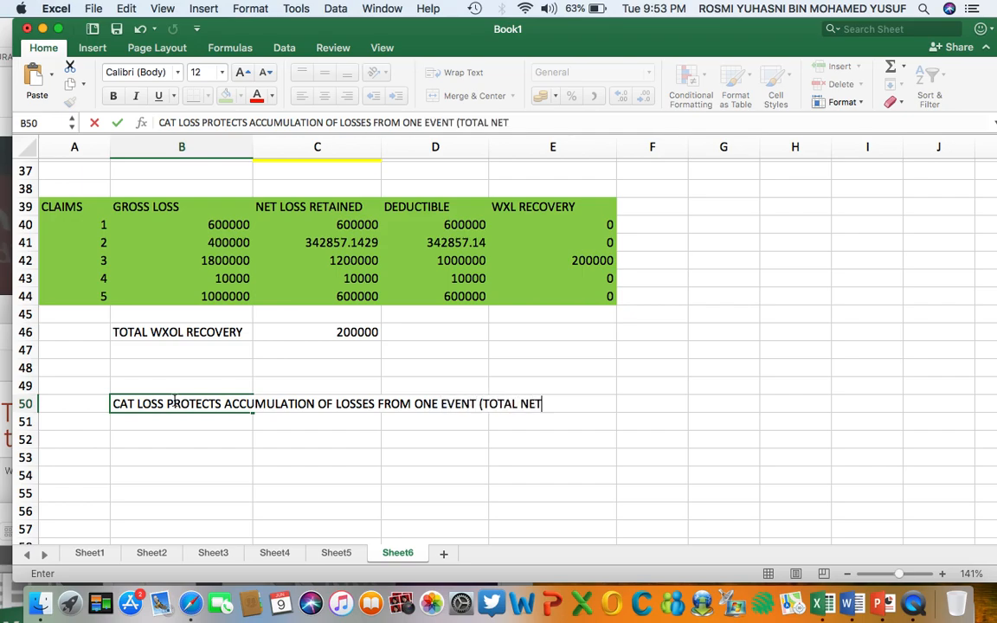
{"action": "type", "text": " LOSSES RETAINED BY INSURER FROM ONE EVENT"}
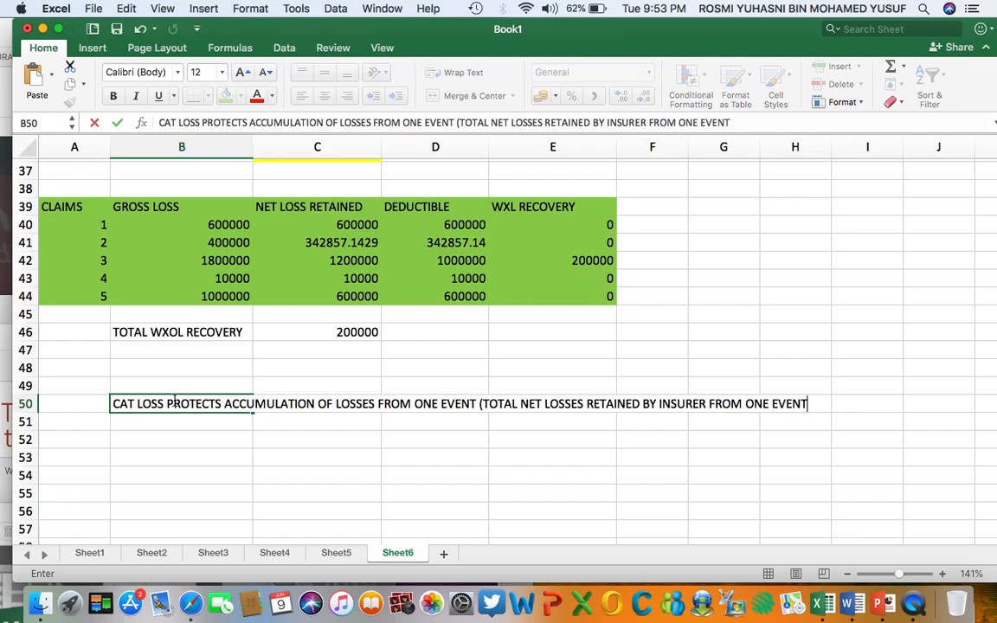
{"action": "left_click", "coordinate": [139, 456]}
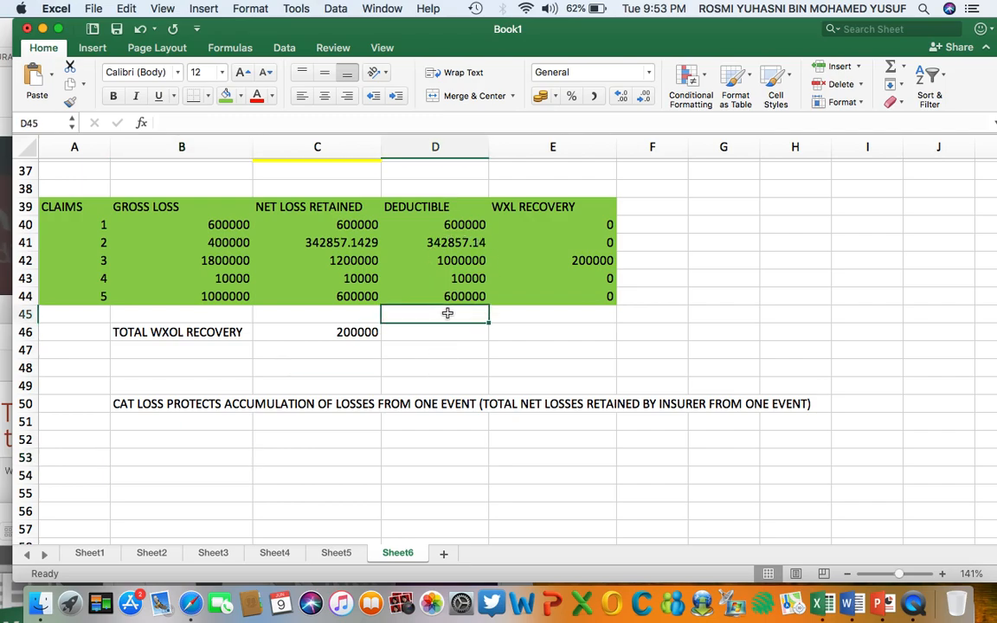
Total the five claims' deductibles in D45 using =D40+D41+D42+D43+D44, as the net losses retained from the one event.
{"action": "left_click", "coordinate": [329, 316]}
{"action": "left_click", "coordinate": [428, 316]}
{"action": "scroll", "coordinate": [726, 412], "scroll_direction": "up", "scroll_amount": 15}
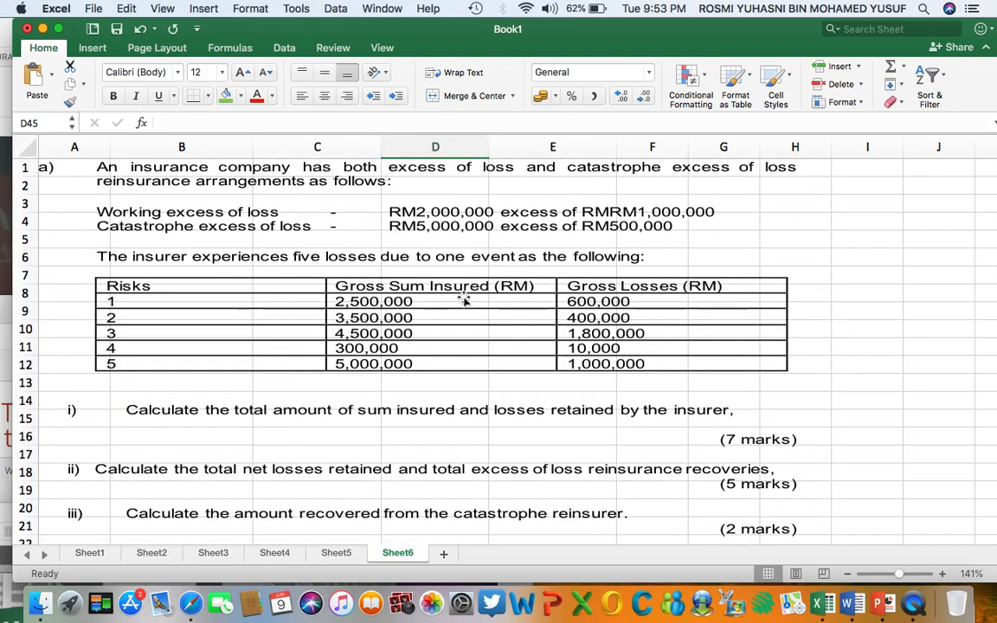
{"action": "scroll", "coordinate": [464, 299], "scroll_direction": "down", "scroll_amount": 3}
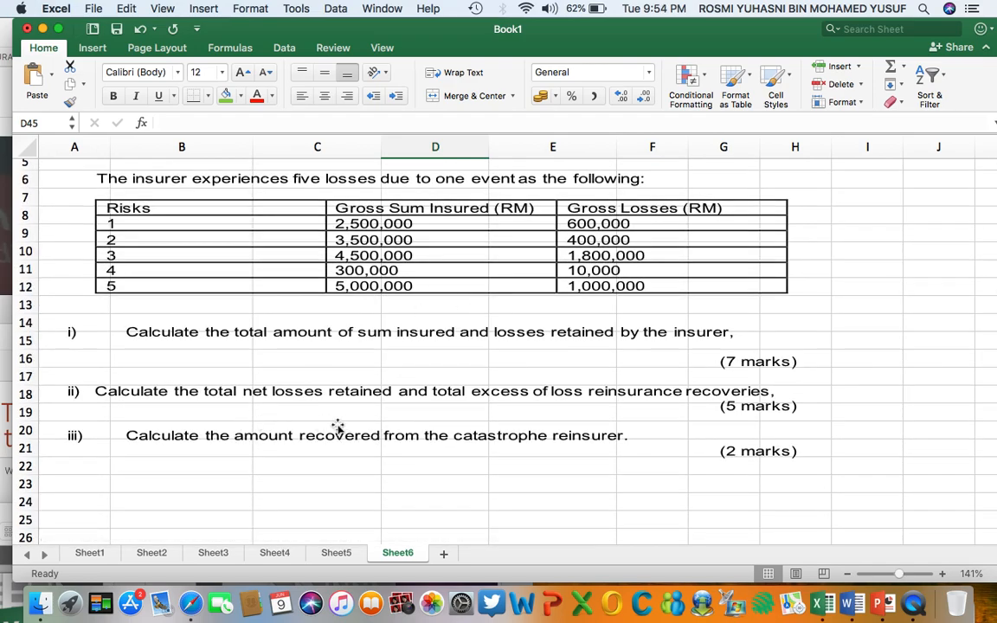
{"action": "scroll", "coordinate": [531, 352], "scroll_direction": "down", "scroll_amount": 10}
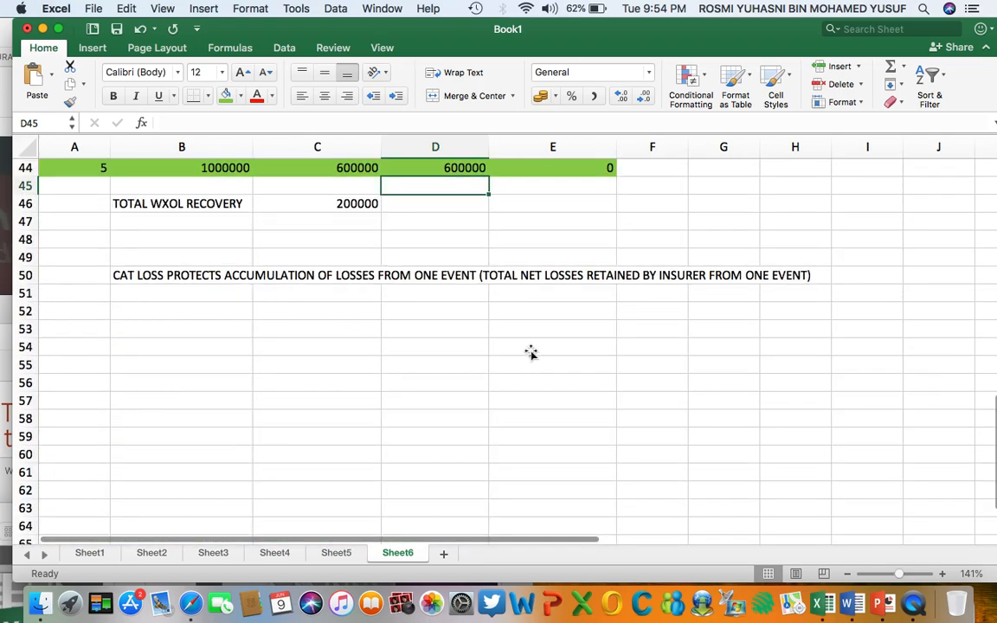
{"action": "scroll", "coordinate": [530, 352], "scroll_direction": "up", "scroll_amount": 3}
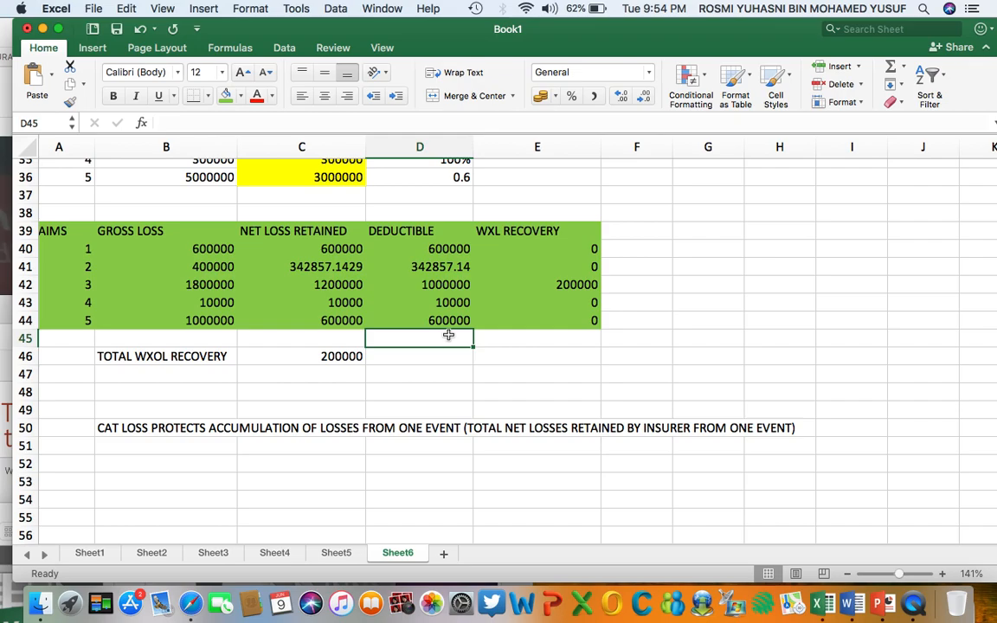
{"action": "type", "text": "="}
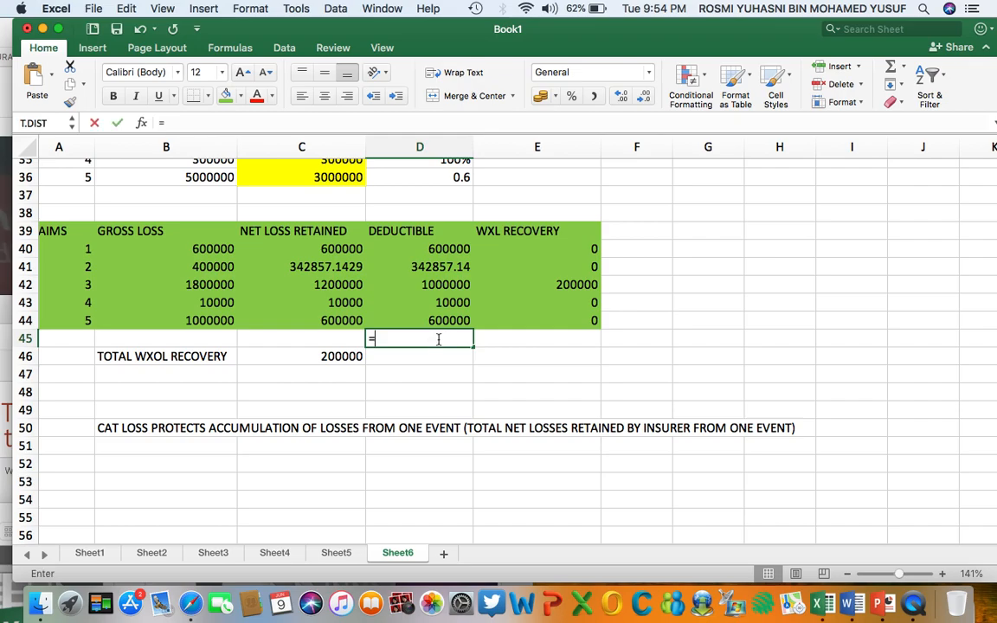
{"action": "left_click", "coordinate": [449, 250]}
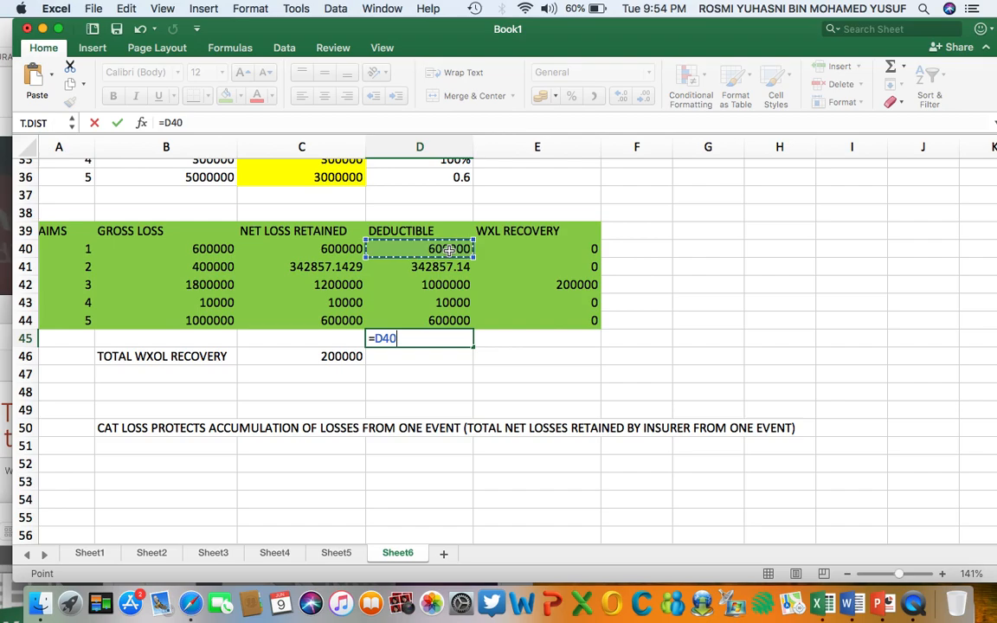
{"action": "type", "text": "+"}
{"action": "left_click", "coordinate": [452, 267]}
{"action": "type", "text": "+"}
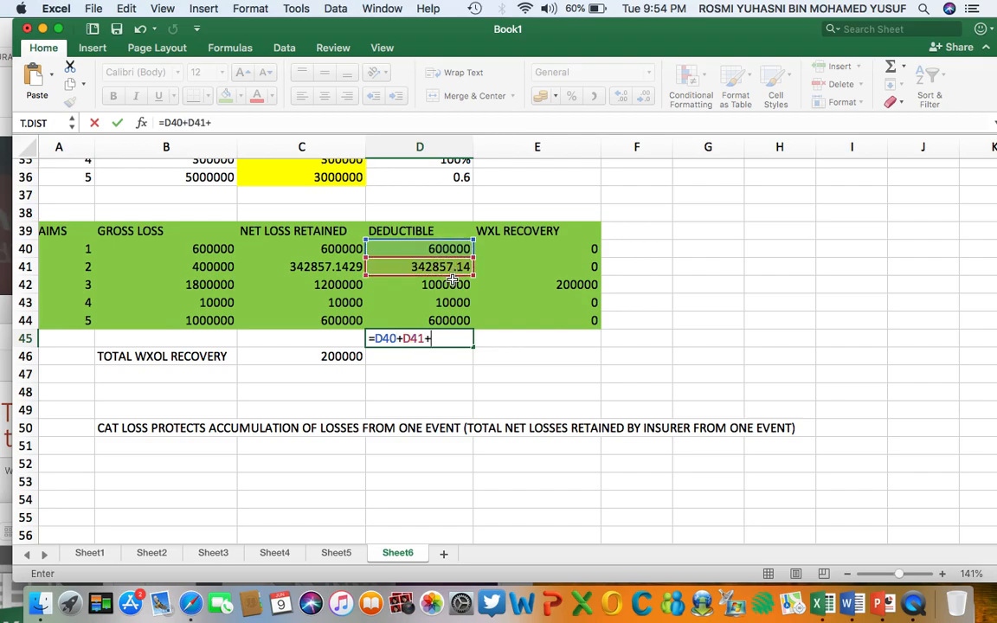
{"action": "left_click", "coordinate": [452, 286]}
{"action": "type", "text": "+"}
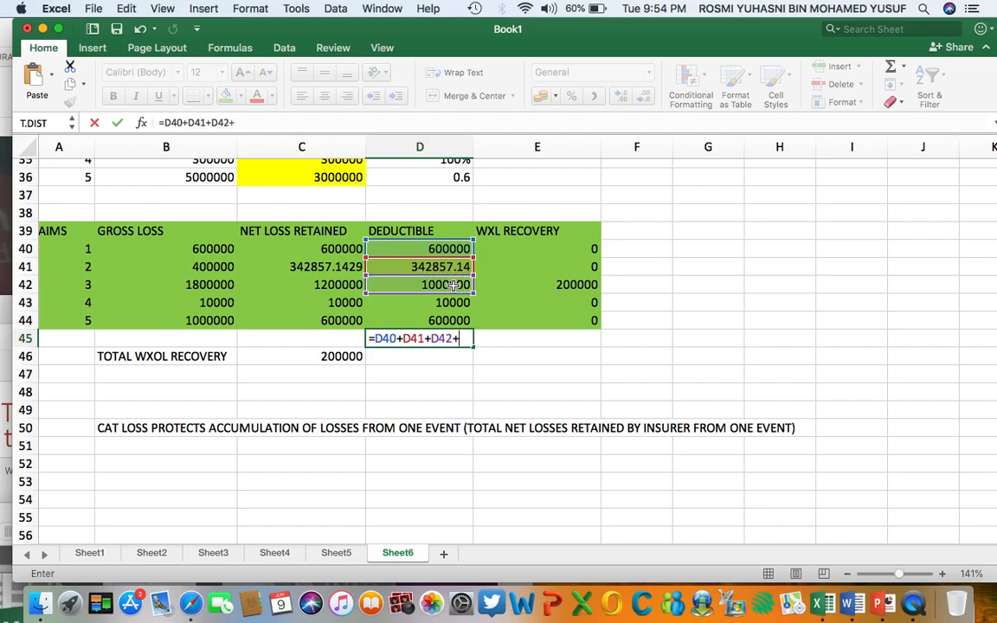
{"action": "left_click", "coordinate": [451, 305]}
{"action": "type", "text": "+"}
{"action": "left_click", "coordinate": [450, 322]}
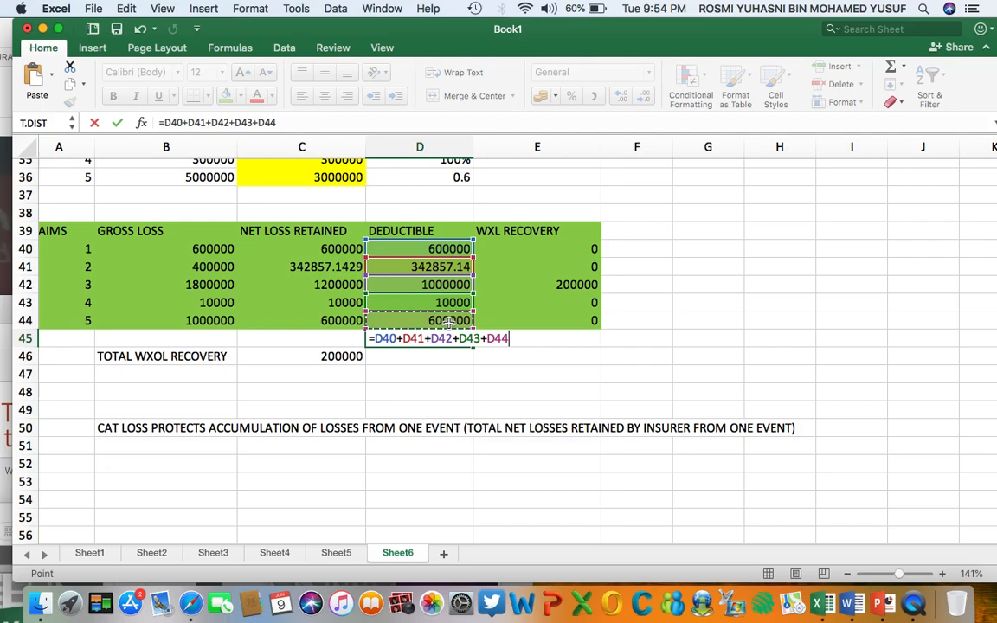
{"action": "key", "text": "Return"}
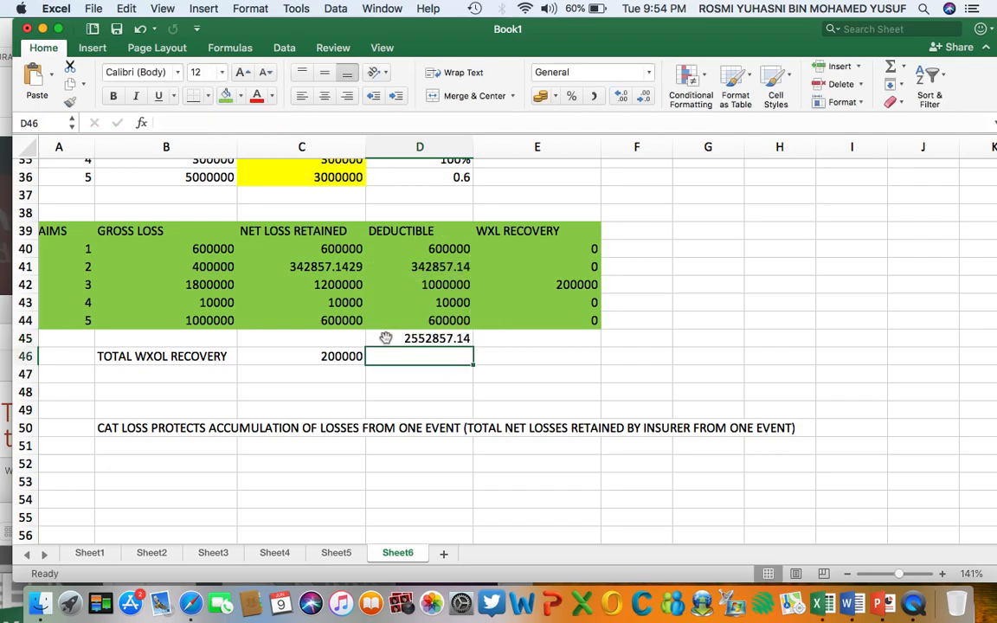
Fill the total of the deductibles in D45 with red.
{"action": "left_click", "coordinate": [386, 338]}
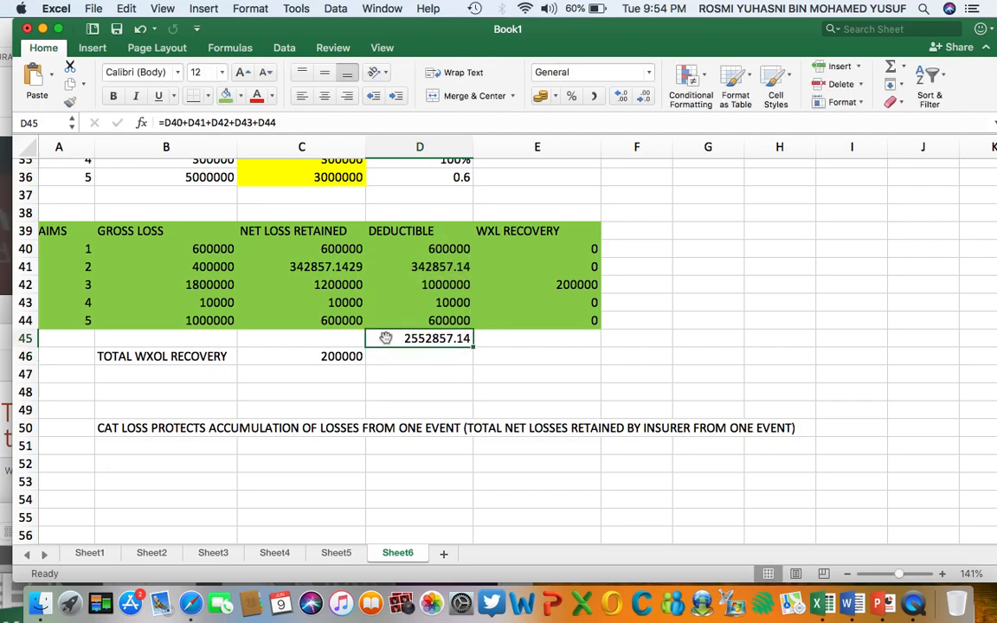
{"action": "left_click", "coordinate": [244, 97]}
{"action": "left_click", "coordinate": [213, 270]}
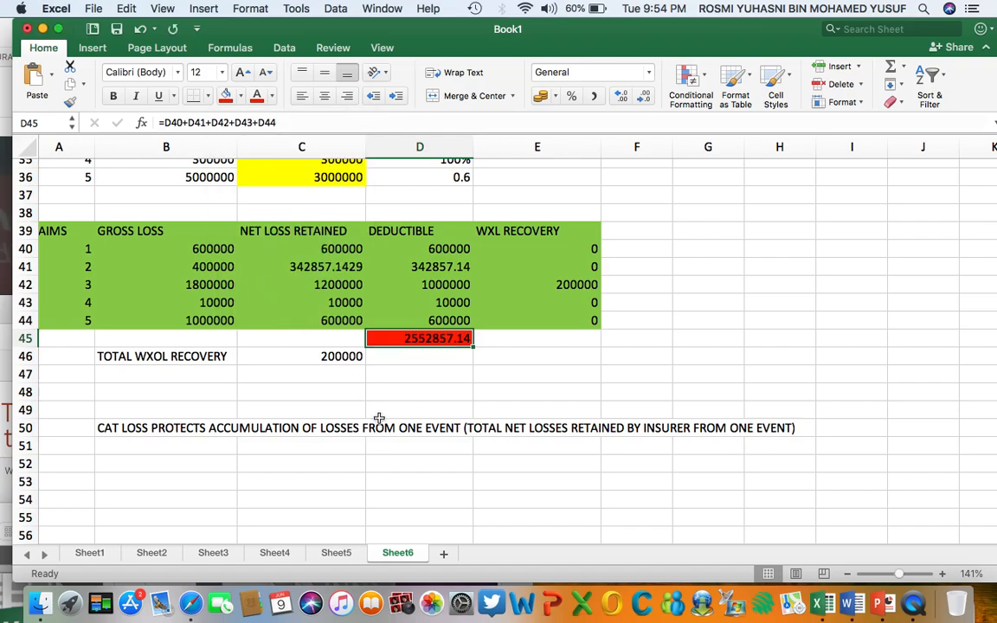
{"action": "left_click", "coordinate": [381, 396]}
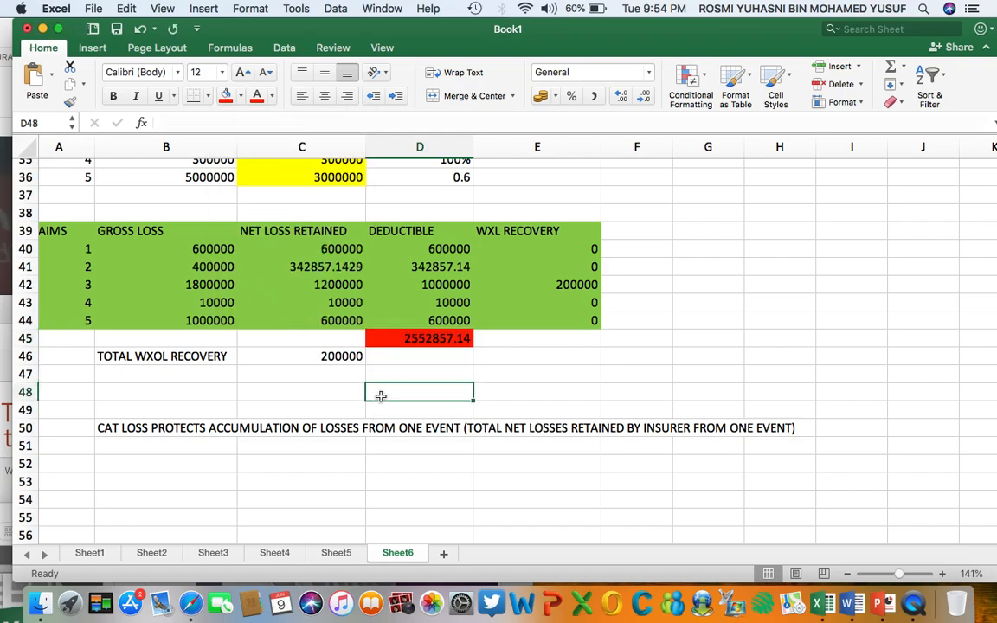
Label C45 as TOTAL NET LOSSES RETAINED and widen column C to fit the text.
{"action": "left_click", "coordinate": [311, 339]}
{"action": "type", "text": "T"}
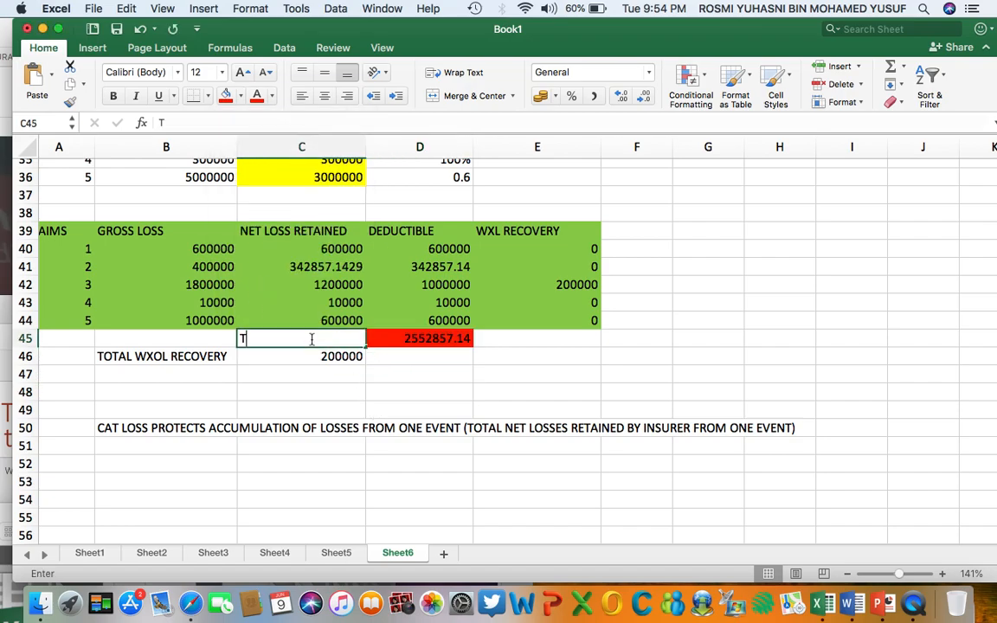
{"action": "type", "text": "OTAL NET "}
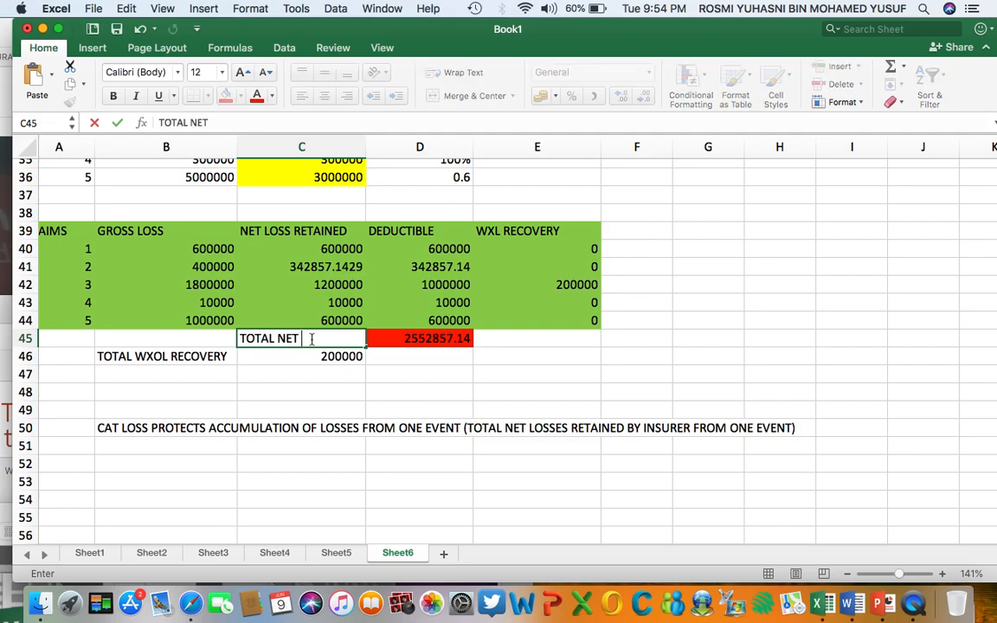
{"action": "type", "text": "LOSSES RETAINED"}
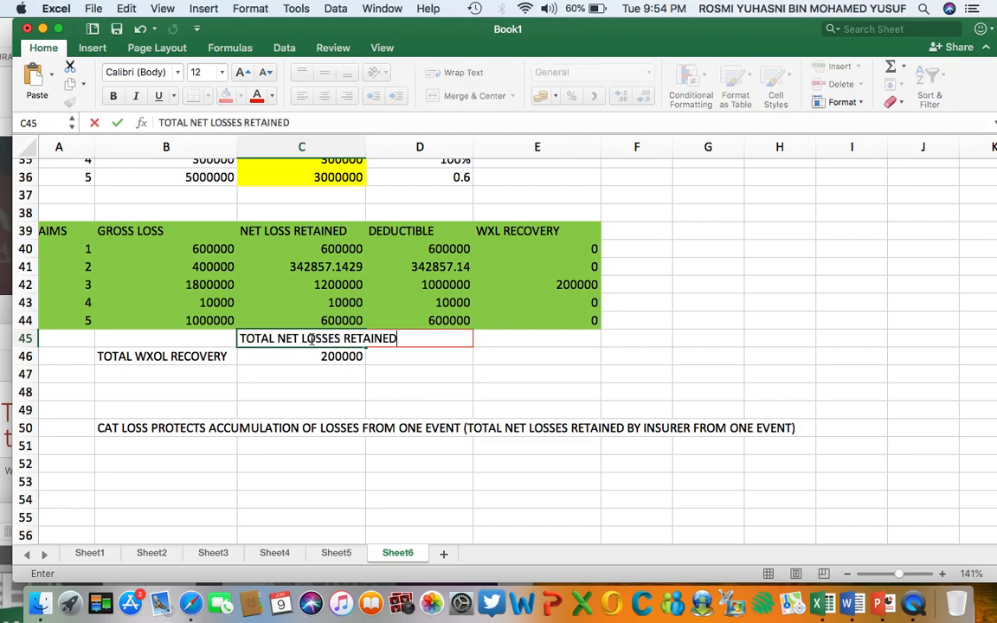
{"action": "left_click", "coordinate": [316, 394]}
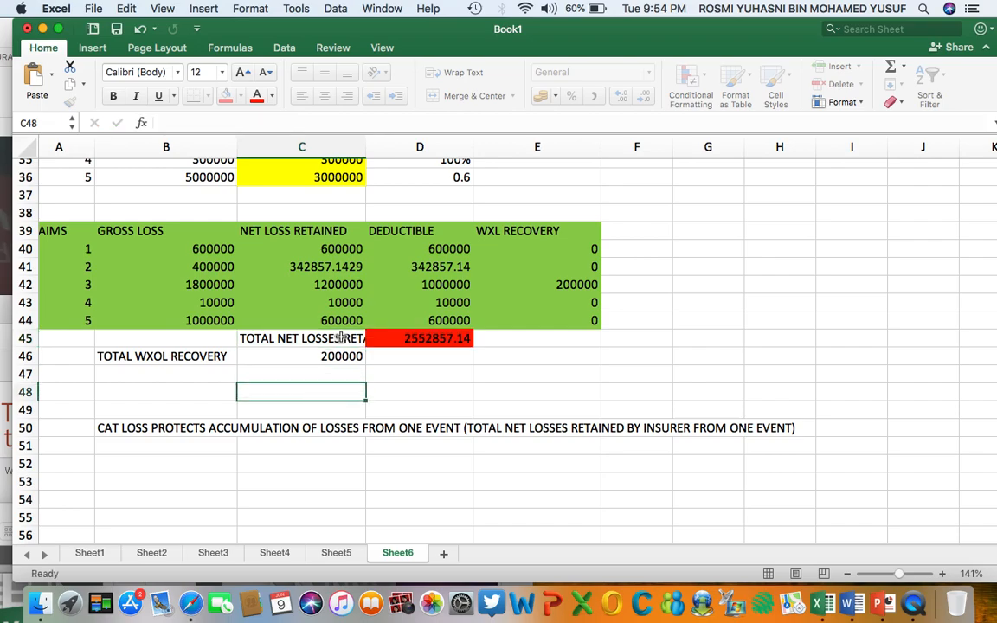
{"action": "left_click_drag", "start_coordinate": [366, 147], "coordinate": [408, 147]}
{"action": "left_click", "coordinate": [578, 374]}
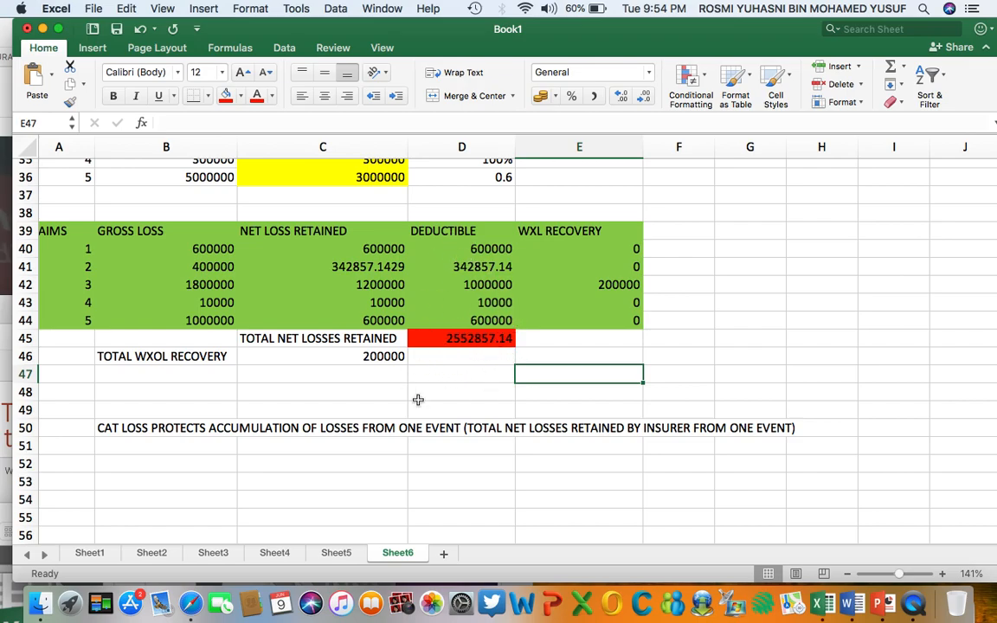
Check the catastrophe excess of loss terms in the problem statement and label B52 as CAT XOL RECOVERY.
{"action": "scroll", "coordinate": [342, 452], "scroll_direction": "up", "scroll_amount": 15}
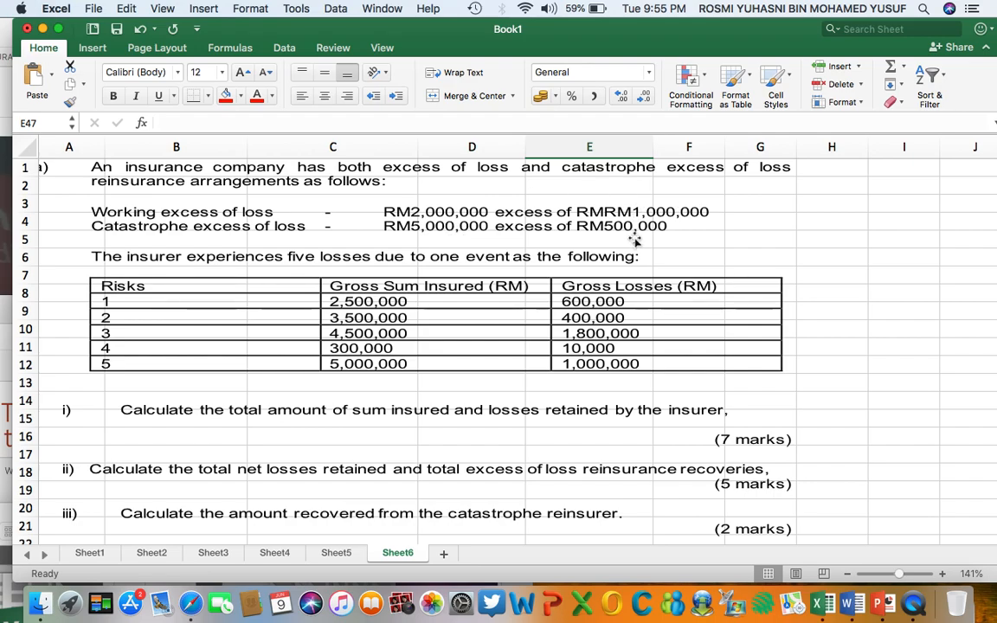
{"action": "scroll", "coordinate": [650, 241], "scroll_direction": "down", "scroll_amount": 10}
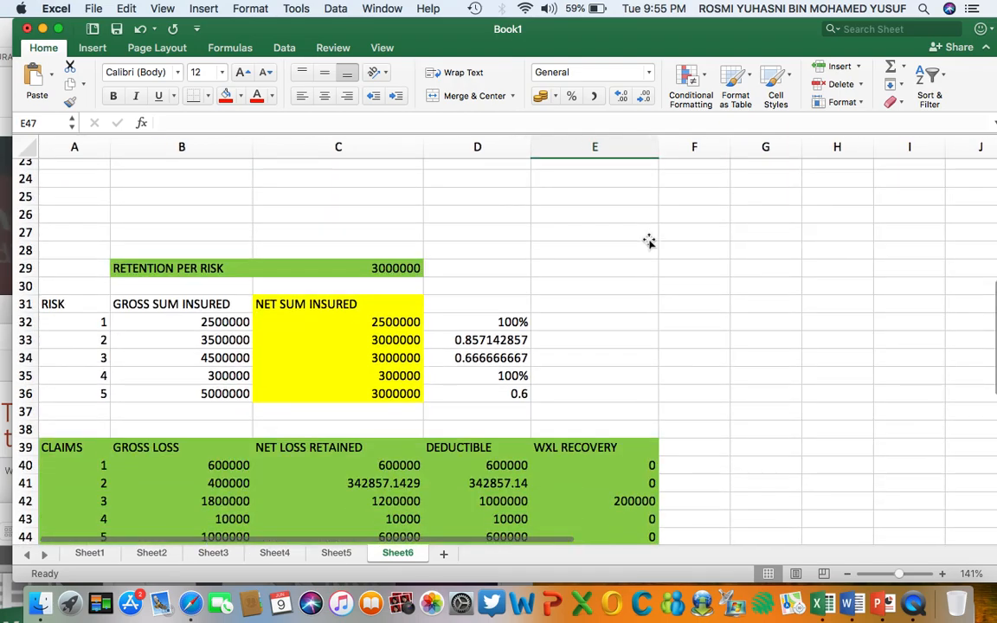
{"action": "scroll", "coordinate": [649, 241], "scroll_direction": "down", "scroll_amount": 4}
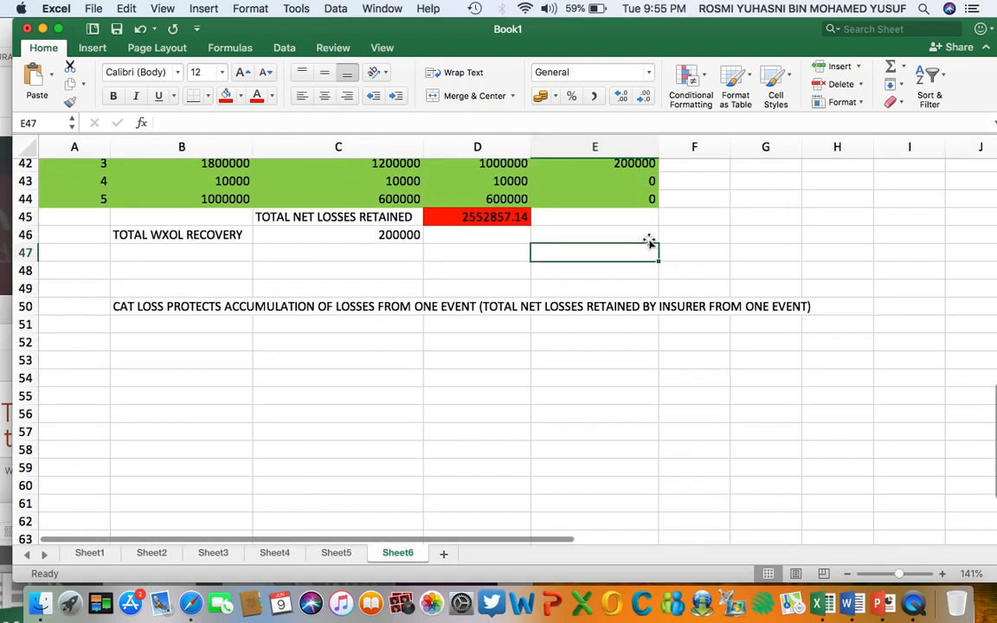
{"action": "left_click", "coordinate": [167, 346]}
{"action": "type", "text": "CAT LOSS"}
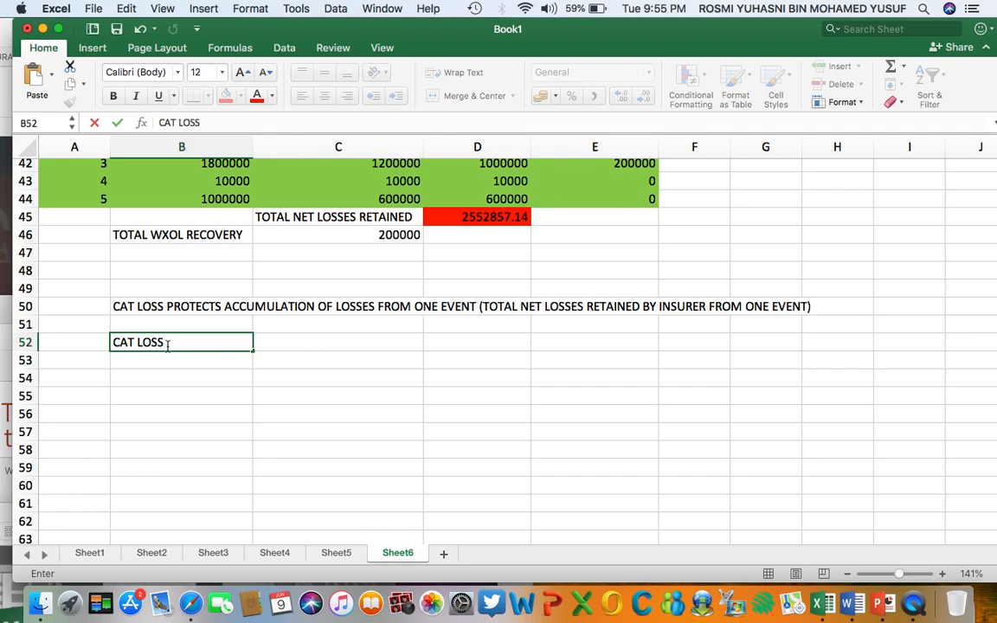
{"action": "key", "text": "BackSpace"}
{"action": "key", "text": "BackSpace"}
{"action": "key", "text": "BackSpace"}
{"action": "key", "text": "BackSpace"}
{"action": "type", "text": "XOL RECOVERY"}
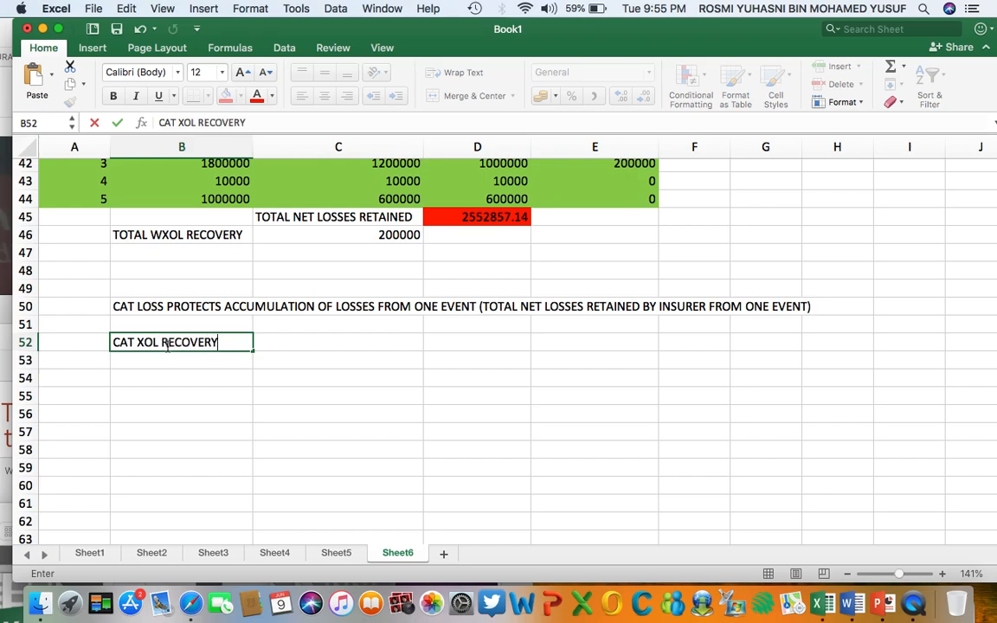
Calculate the catastrophe recovery in C52 with =D45-500000, deducting the catastrophe excess from the total net losses retained.
{"action": "left_click", "coordinate": [270, 342]}
{"action": "type", "text": "="}
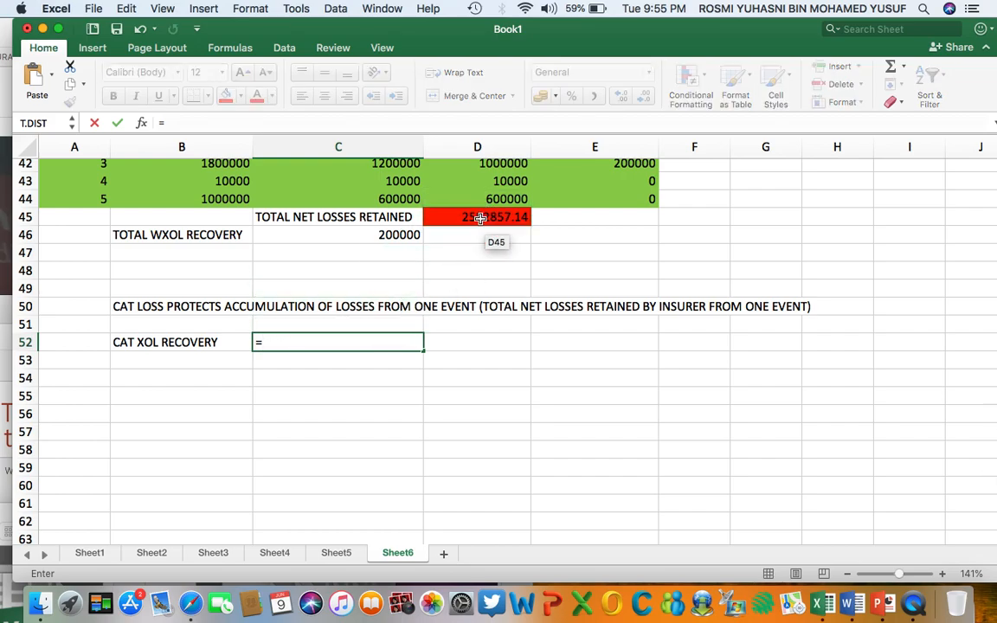
{"action": "left_click", "coordinate": [480, 218]}
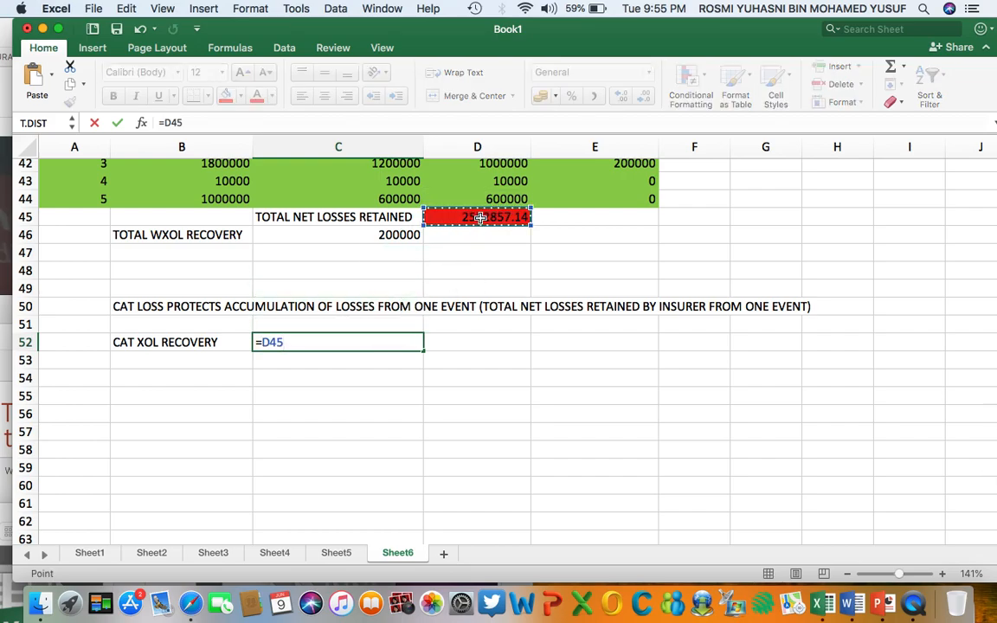
{"action": "type", "text": "-"}
{"action": "scroll", "coordinate": [519, 242], "scroll_direction": "up", "scroll_amount": 15}
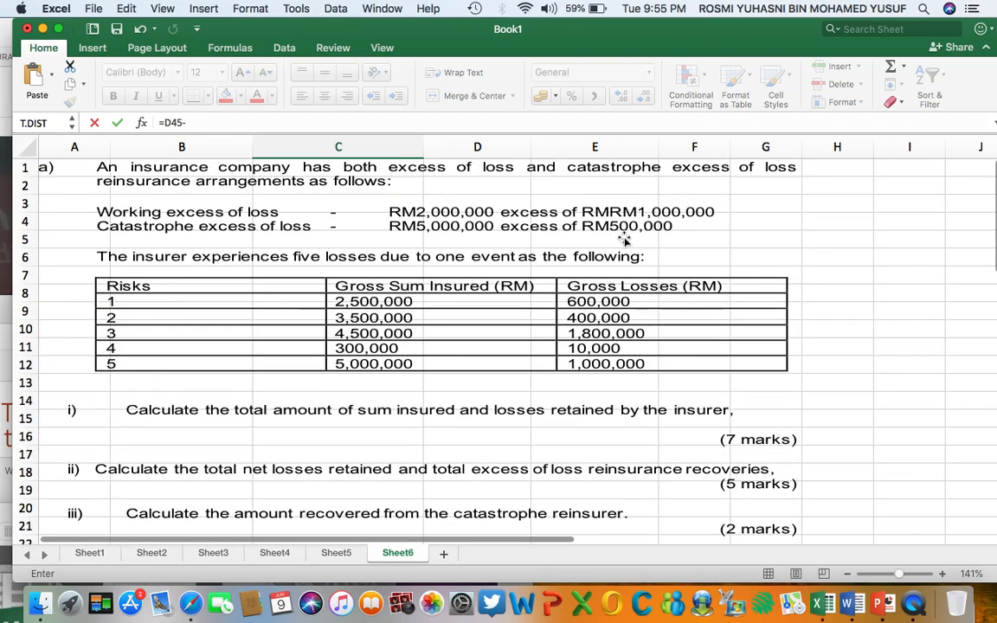
{"action": "scroll", "coordinate": [592, 234], "scroll_direction": "down", "scroll_amount": 12}
{"action": "scroll", "coordinate": [620, 245], "scroll_direction": "down", "scroll_amount": 3}
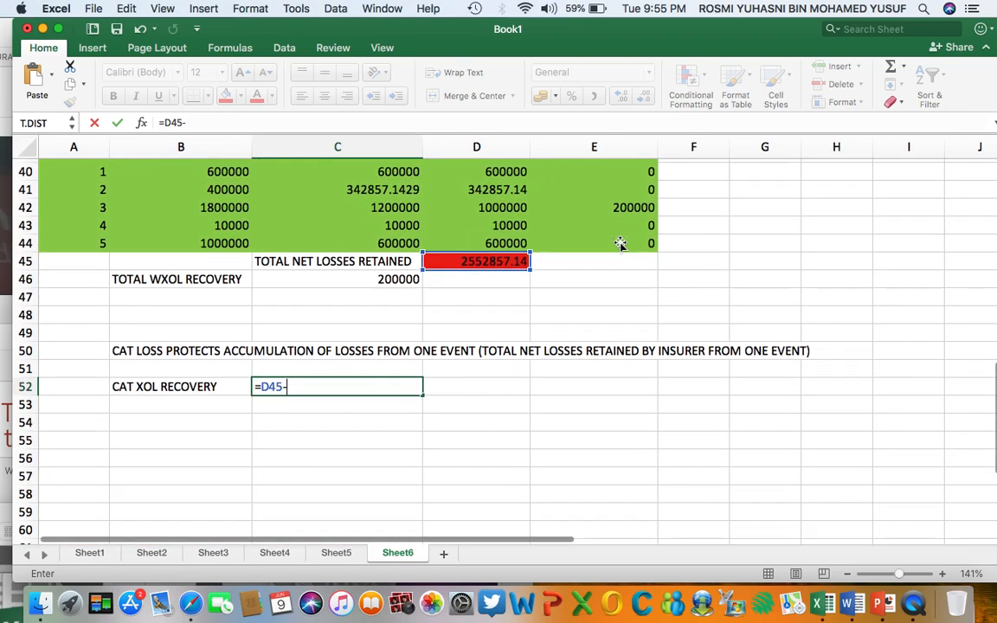
{"action": "type", "text": "500000"}
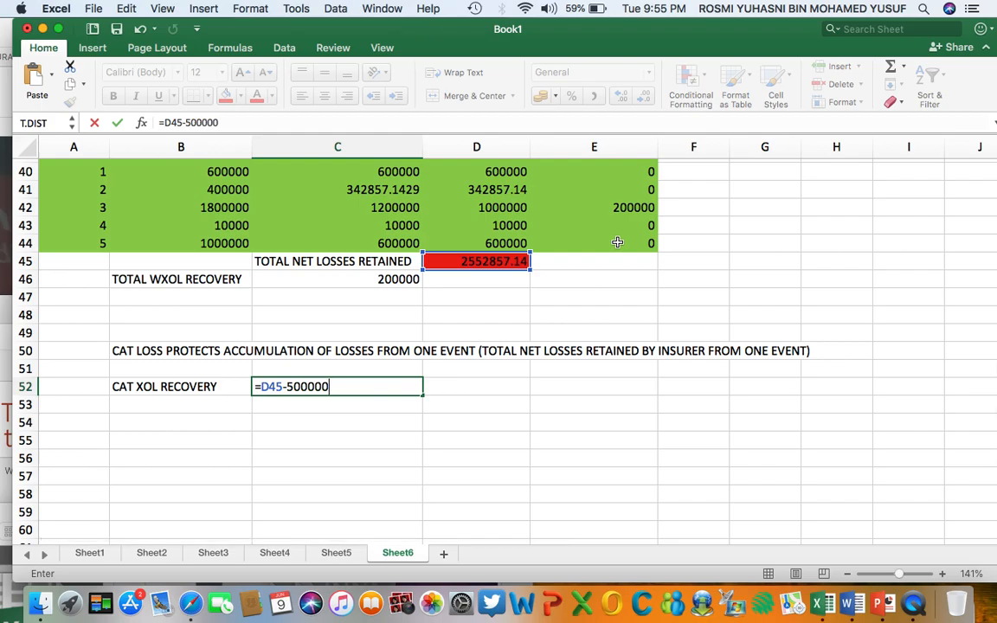
{"action": "key", "text": "Return"}
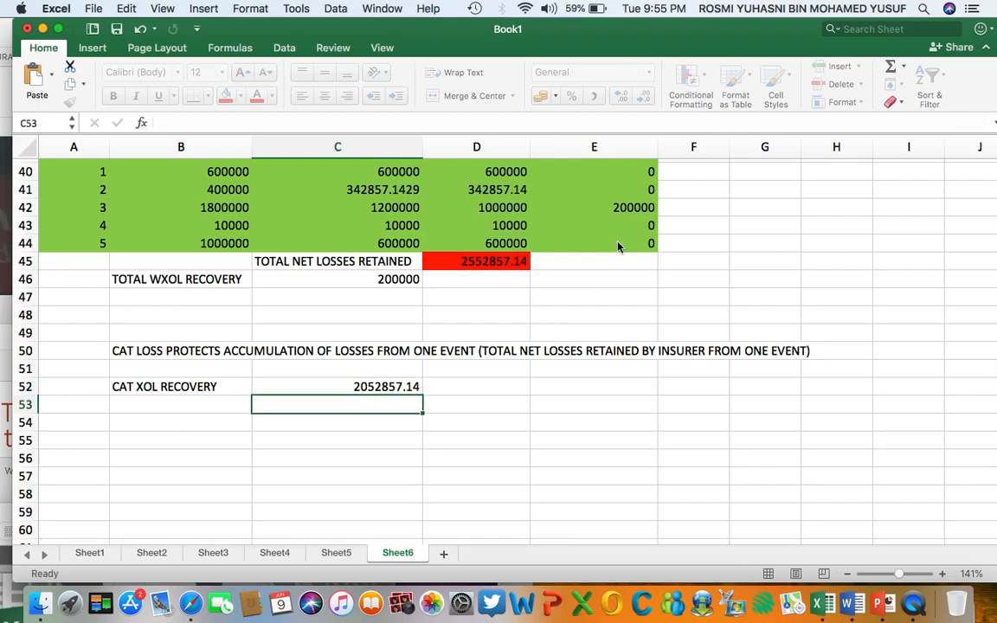
Fill the catastrophe recovery result in C52 with light green.
{"action": "left_click", "coordinate": [384, 390]}
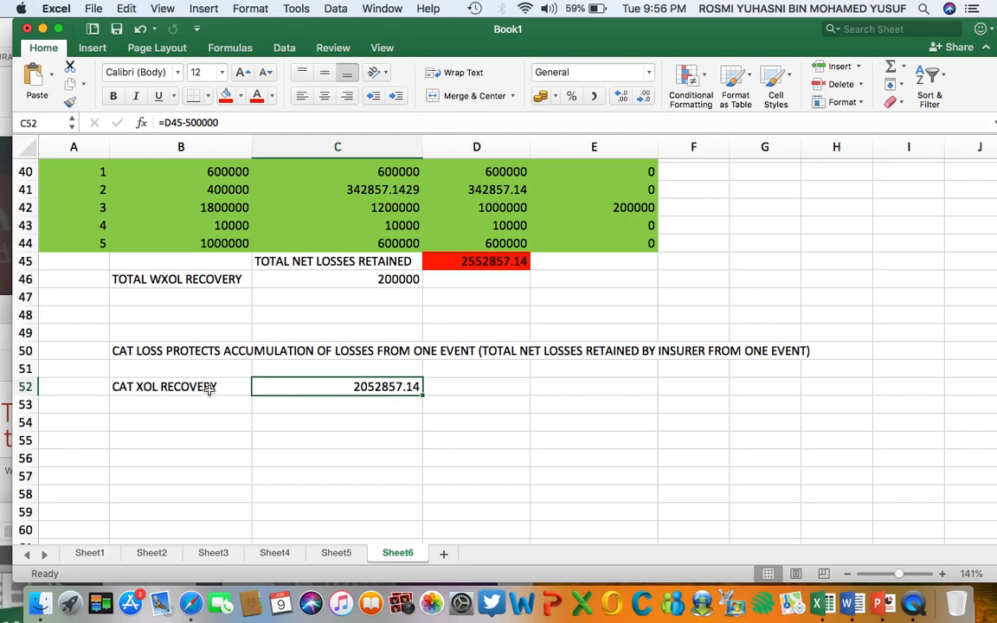
{"action": "left_click", "coordinate": [240, 96]}
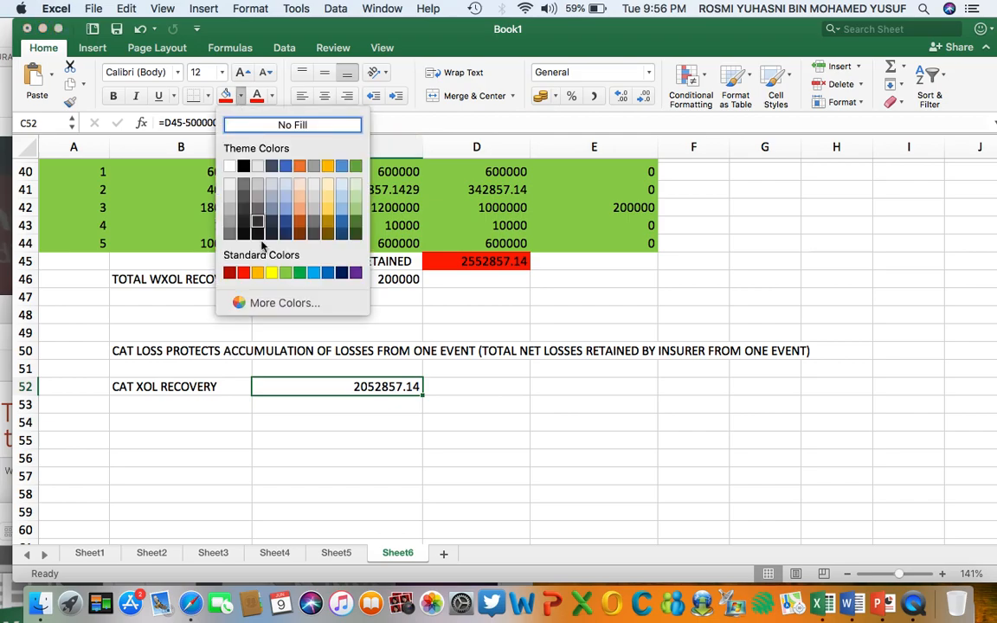
{"action": "left_click", "coordinate": [287, 273]}
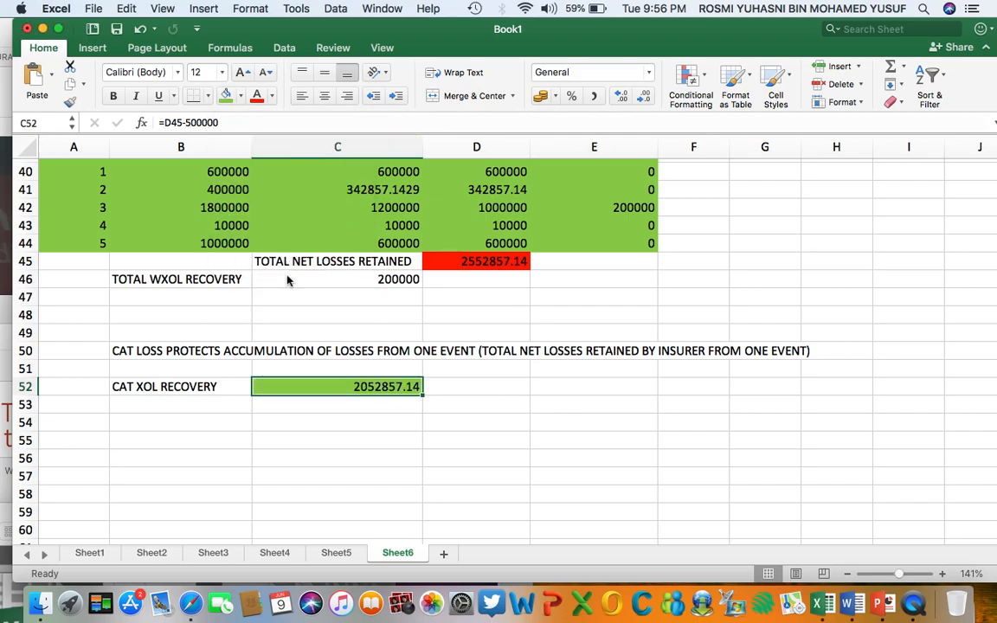
{"action": "left_click", "coordinate": [356, 494]}
Review the problem statement's questions against the completed net sum insured and claims tables.
{"action": "scroll", "coordinate": [357, 493], "scroll_direction": "up", "scroll_amount": 13}
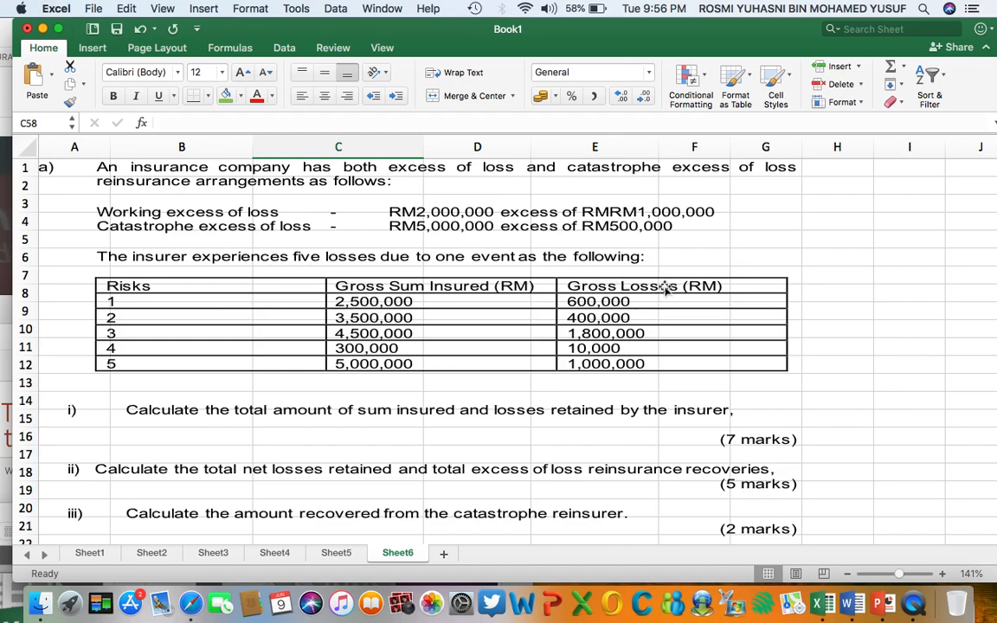
{"action": "scroll", "coordinate": [775, 281], "scroll_direction": "down", "scroll_amount": 5}
{"action": "scroll", "coordinate": [773, 280], "scroll_direction": "down", "scroll_amount": 8}
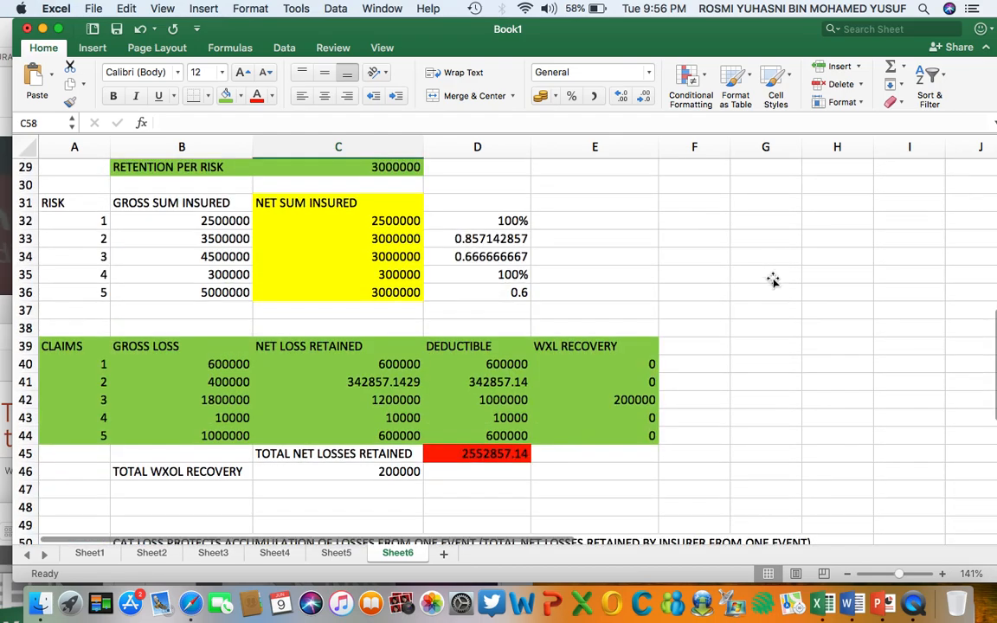
{"action": "scroll", "coordinate": [773, 280], "scroll_direction": "up", "scroll_amount": 3}
{"action": "scroll", "coordinate": [773, 281], "scroll_direction": "down", "scroll_amount": 2}
{"action": "scroll", "coordinate": [774, 280], "scroll_direction": "down", "scroll_amount": 4}
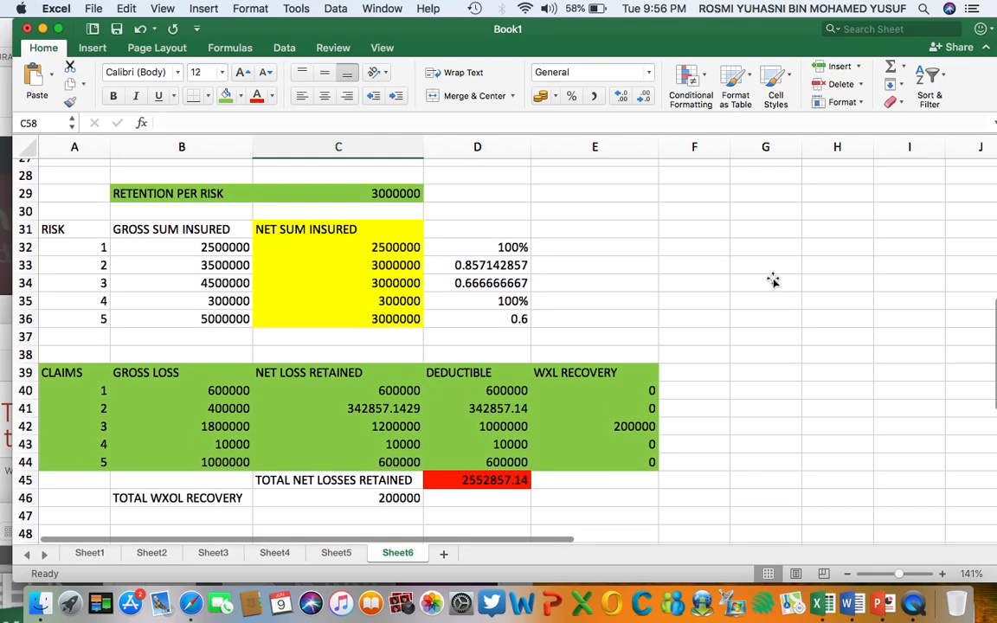
{"action": "scroll", "coordinate": [773, 280], "scroll_direction": "up", "scroll_amount": 3}
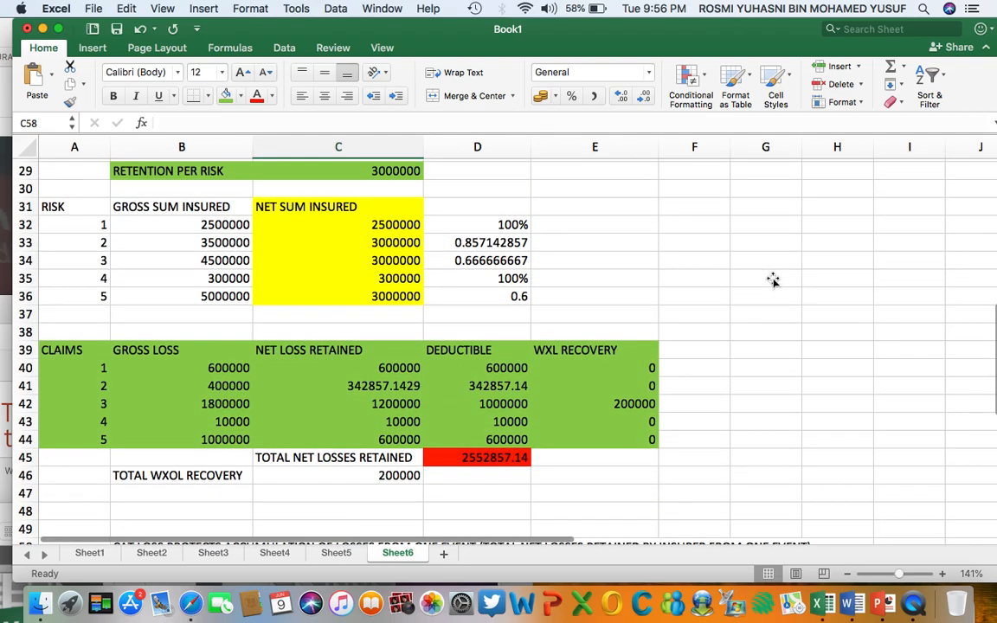